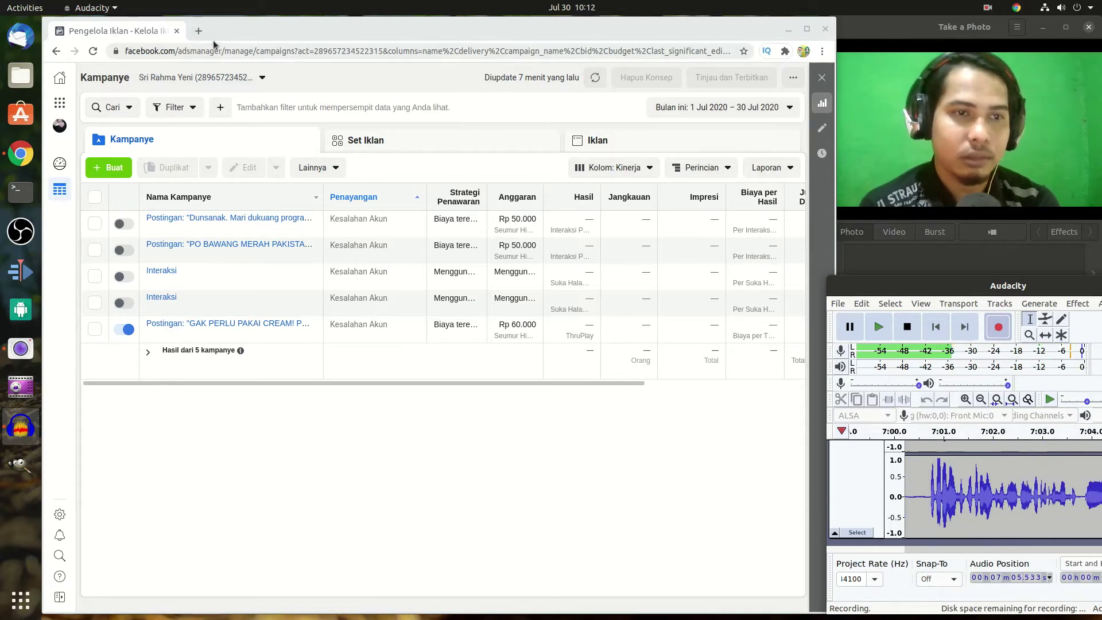
Open facebook.com/adsmanager in a new browser tab.
{"action": "left_click", "coordinate": [198, 31]}
{"action": "left_click", "coordinate": [214, 58]}
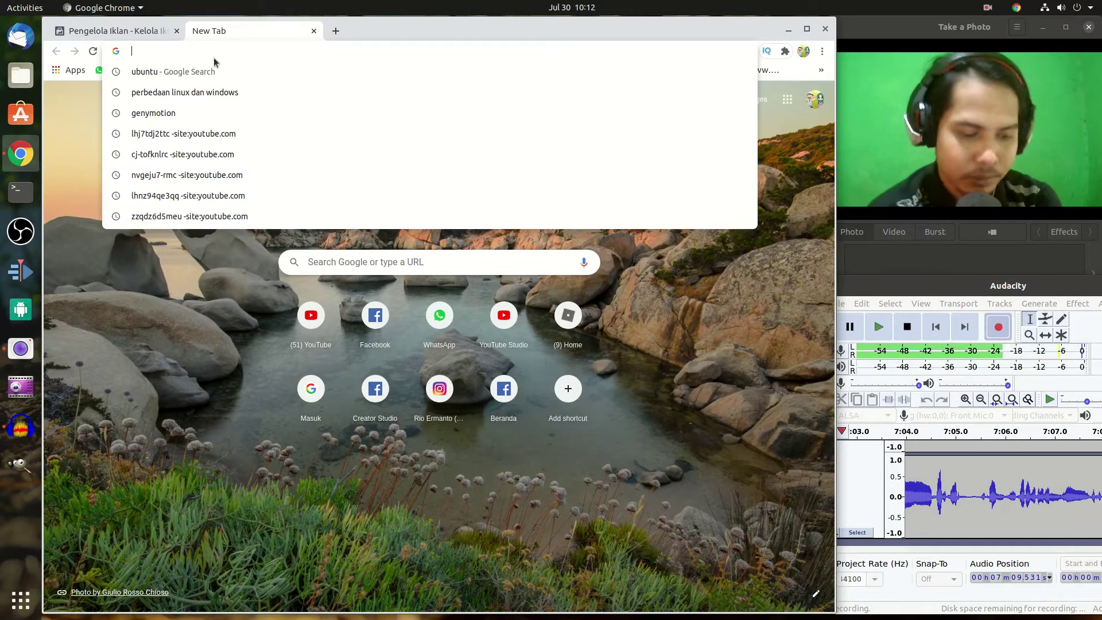
{"action": "type", "text": "faceboo"}
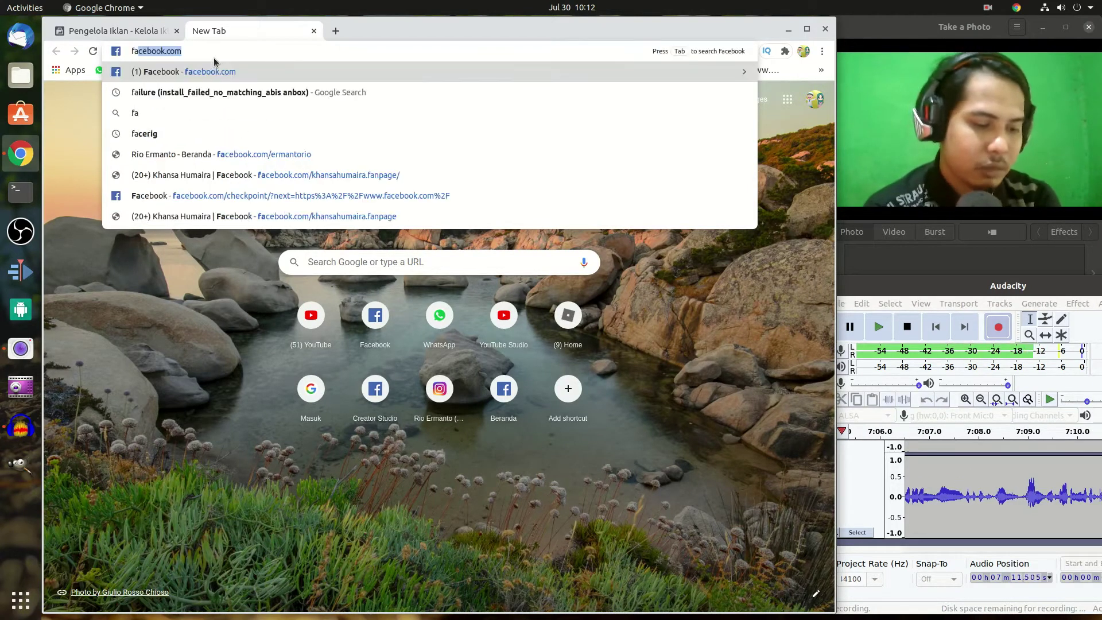
{"action": "type", "text": "k.com"}
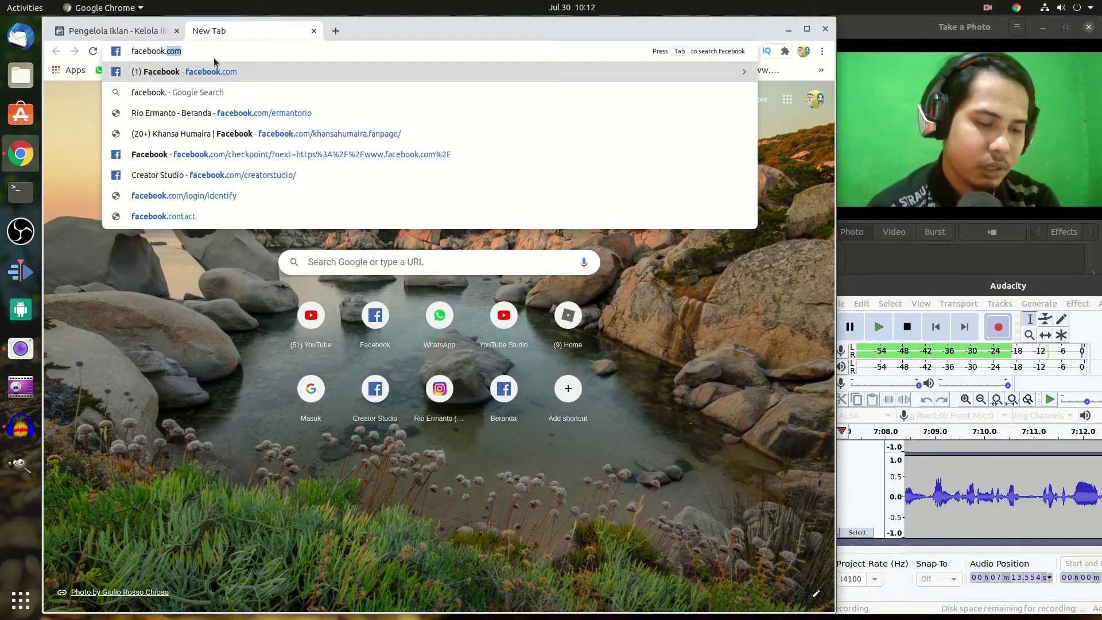
{"action": "type", "text": "/"}
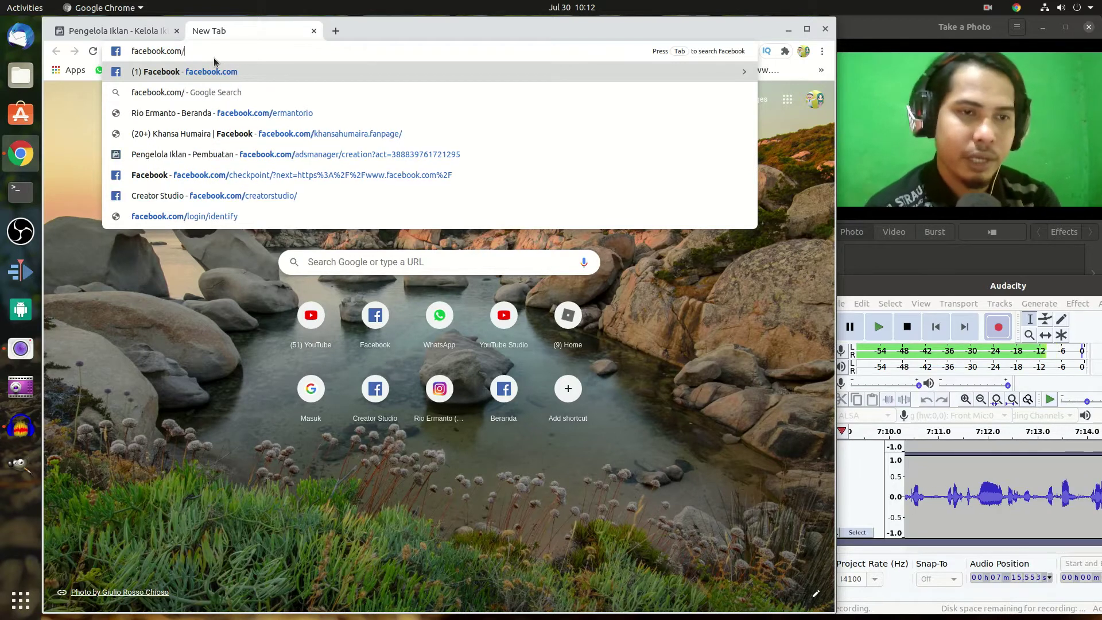
{"action": "type", "text": "a"}
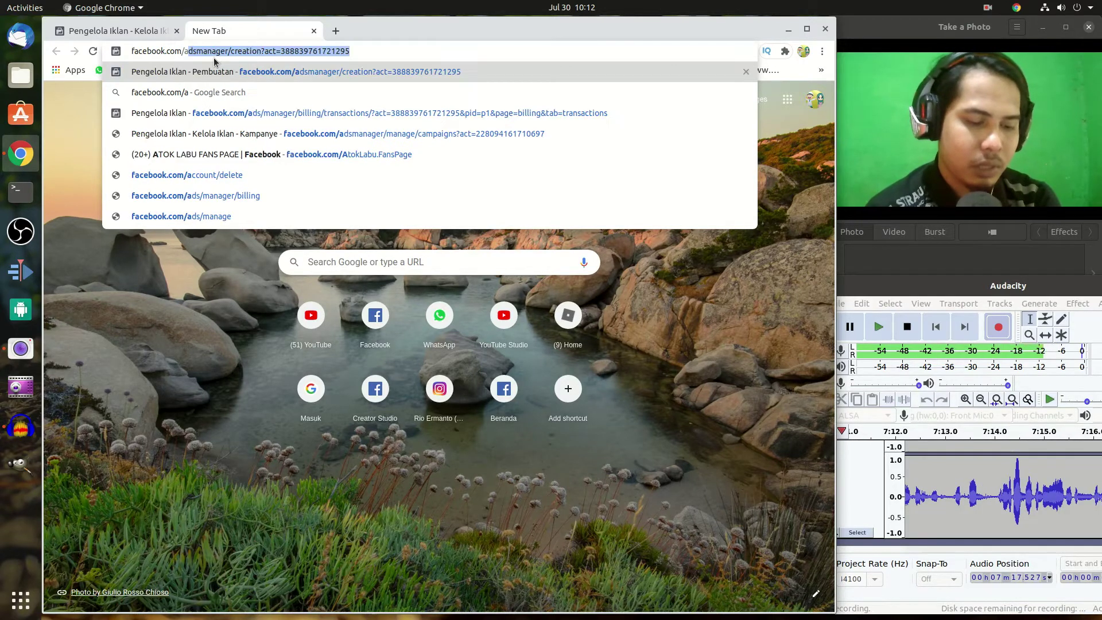
{"action": "type", "text": "dsmanager"}
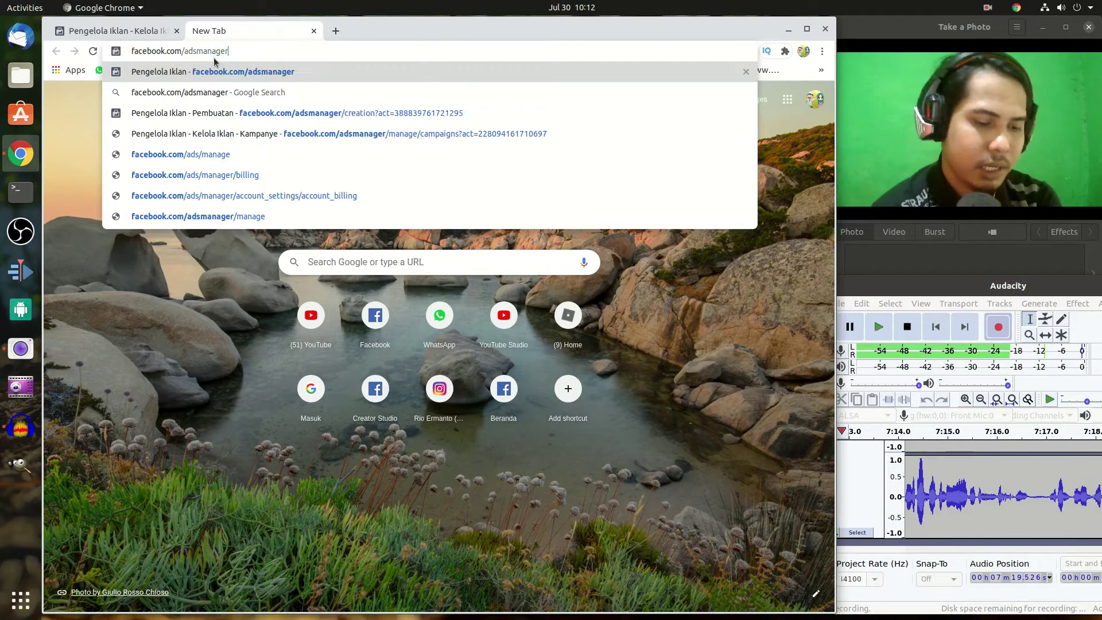
{"action": "key", "text": "Return"}
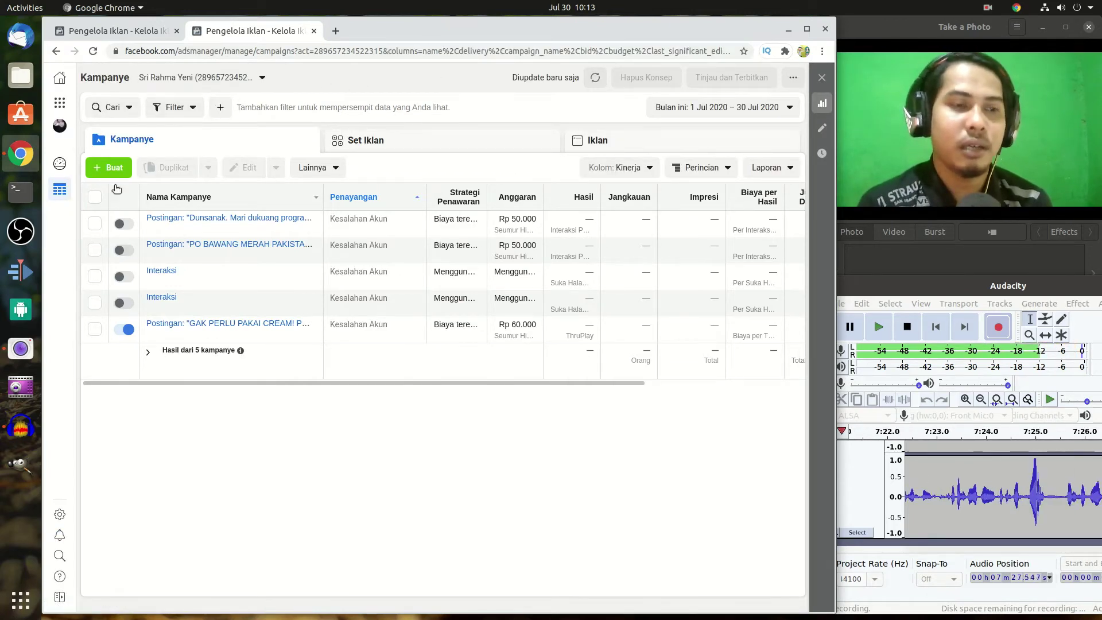
Go to the ad account's billing page and open its payment settings.
{"action": "left_click", "coordinate": [67, 104]}
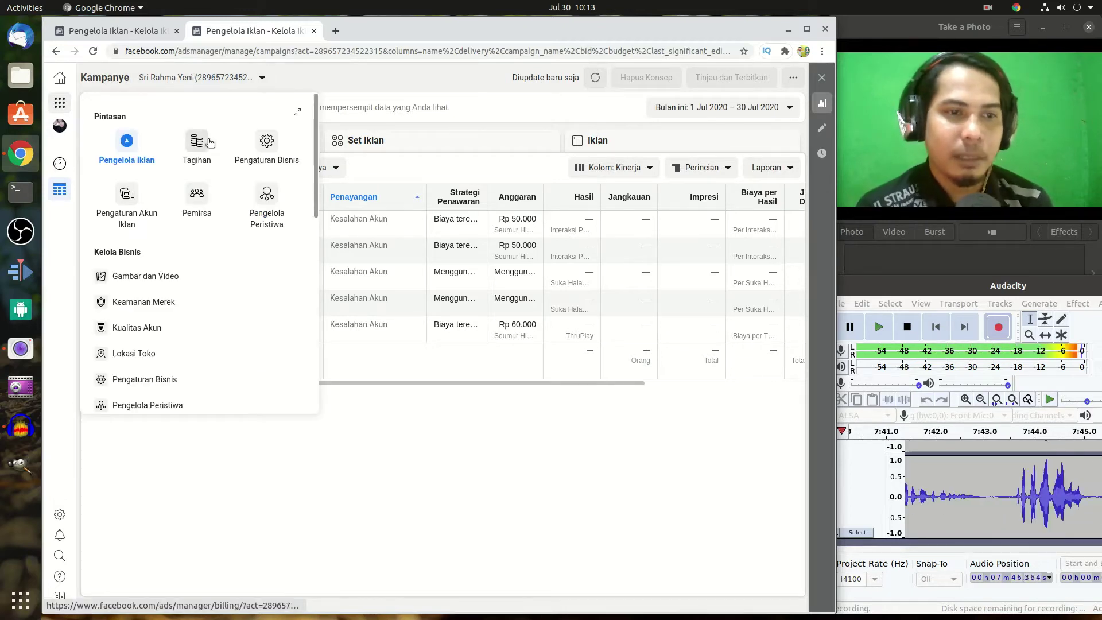
{"action": "left_click", "coordinate": [194, 158]}
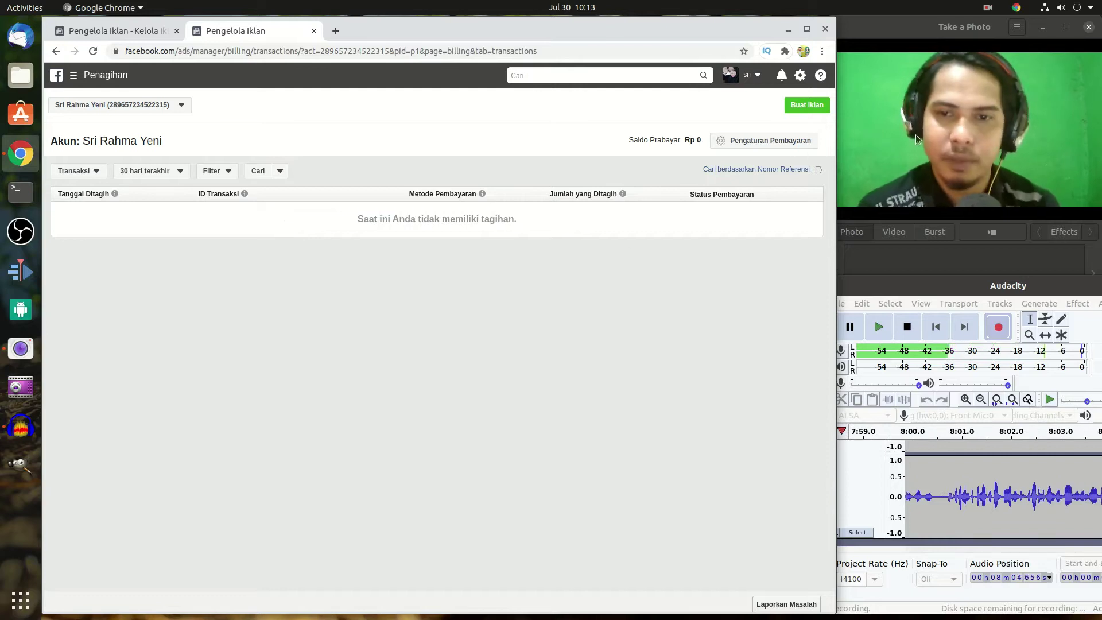
{"action": "left_click", "coordinate": [785, 142]}
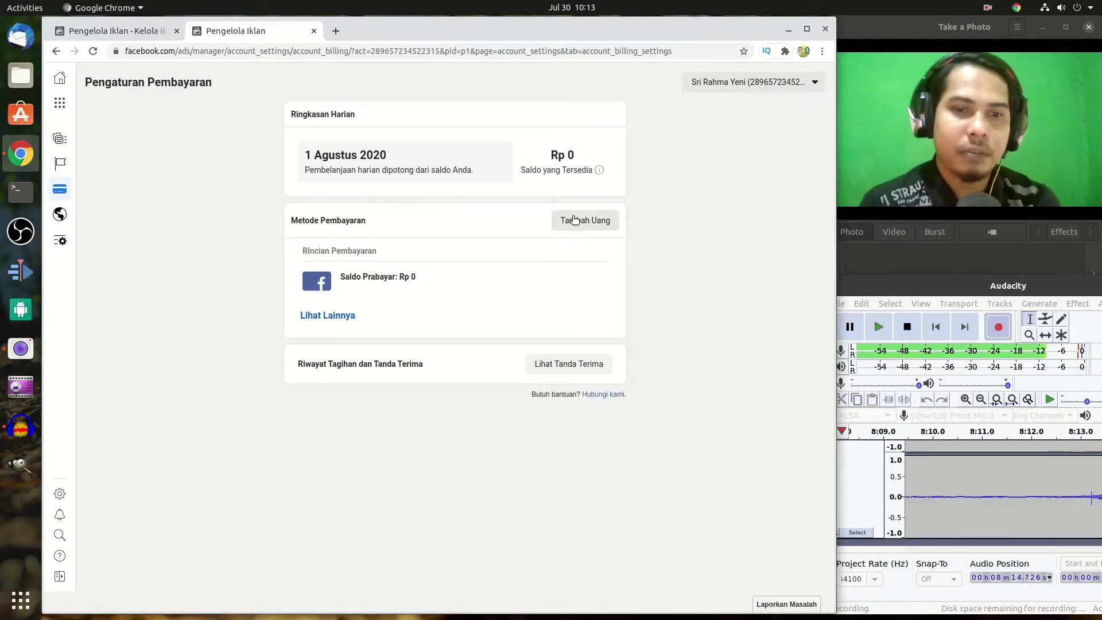
Start adding money to the prepaid balance and skip the tax information form.
{"action": "left_click", "coordinate": [574, 219]}
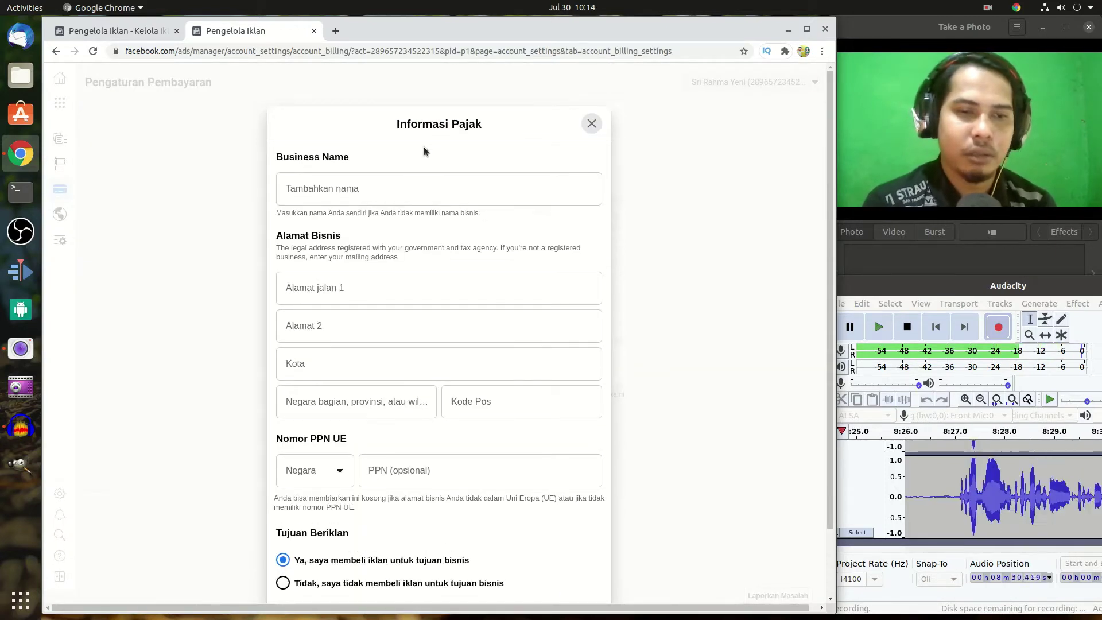
{"action": "scroll", "coordinate": [425, 148], "scroll_direction": "down", "scroll_amount": 3}
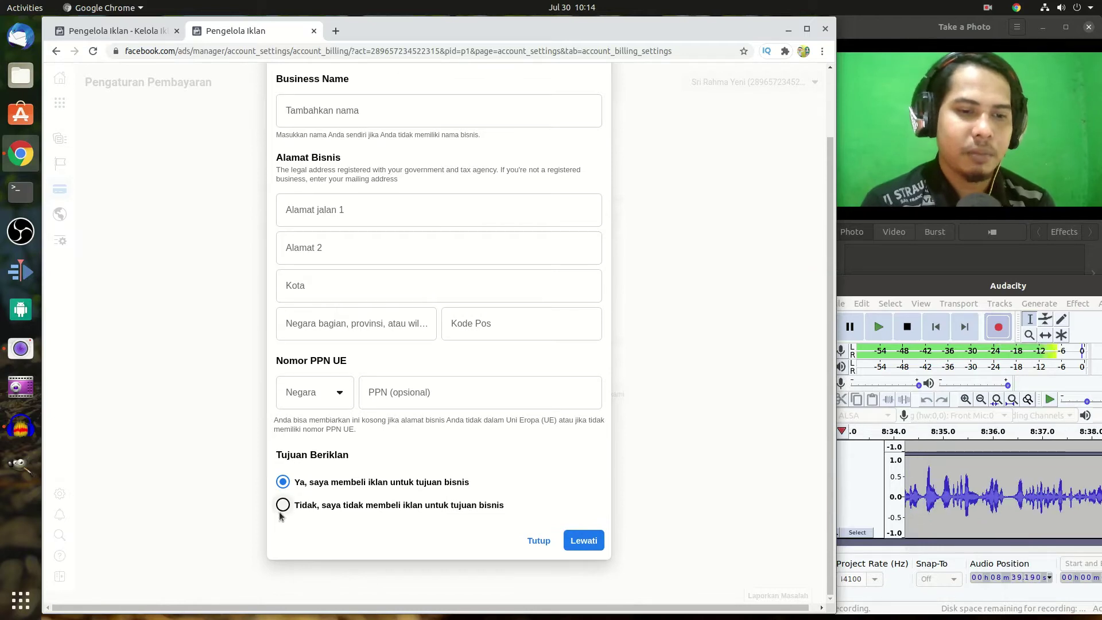
{"action": "left_click", "coordinate": [283, 504]}
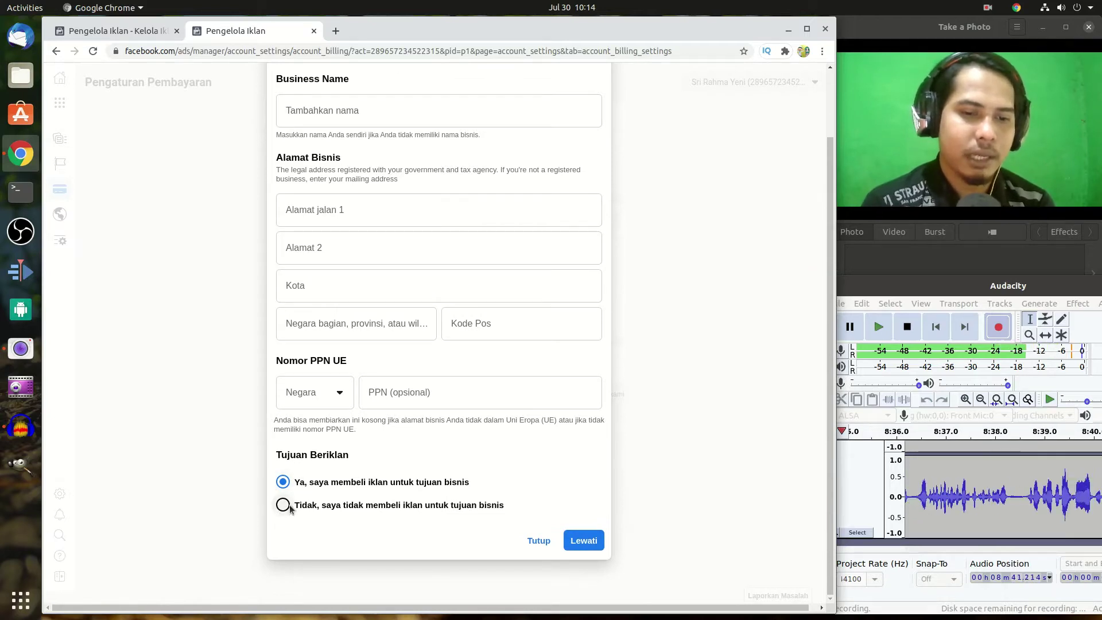
{"action": "left_click", "coordinate": [581, 548]}
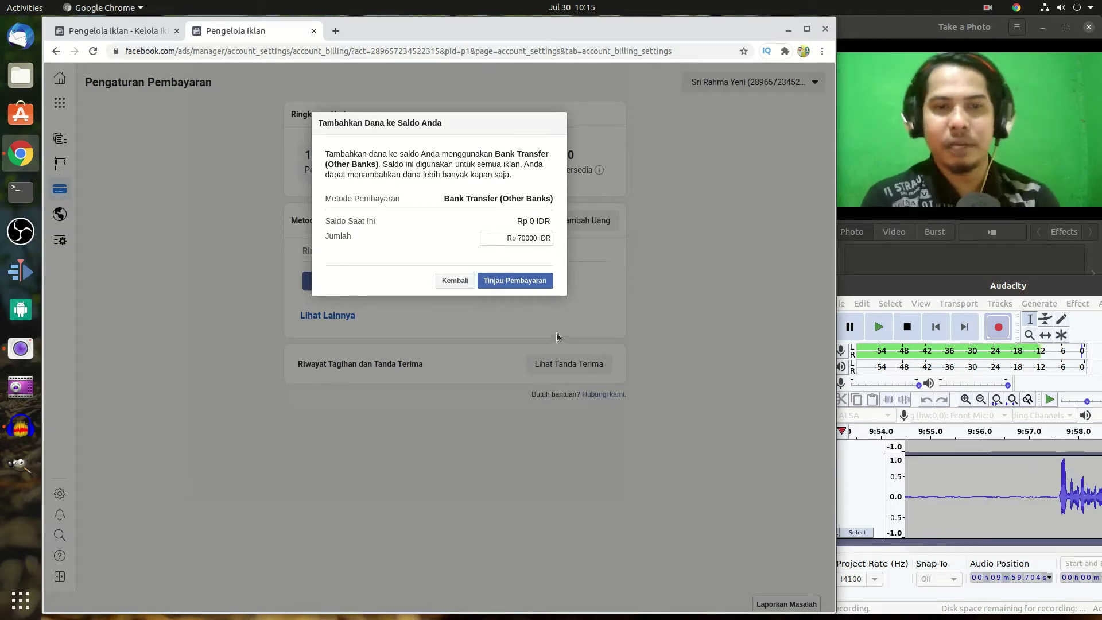
Set the amount to add to Rp 100000, review the payment and proceed to make it.
{"action": "left_click", "coordinate": [526, 240]}
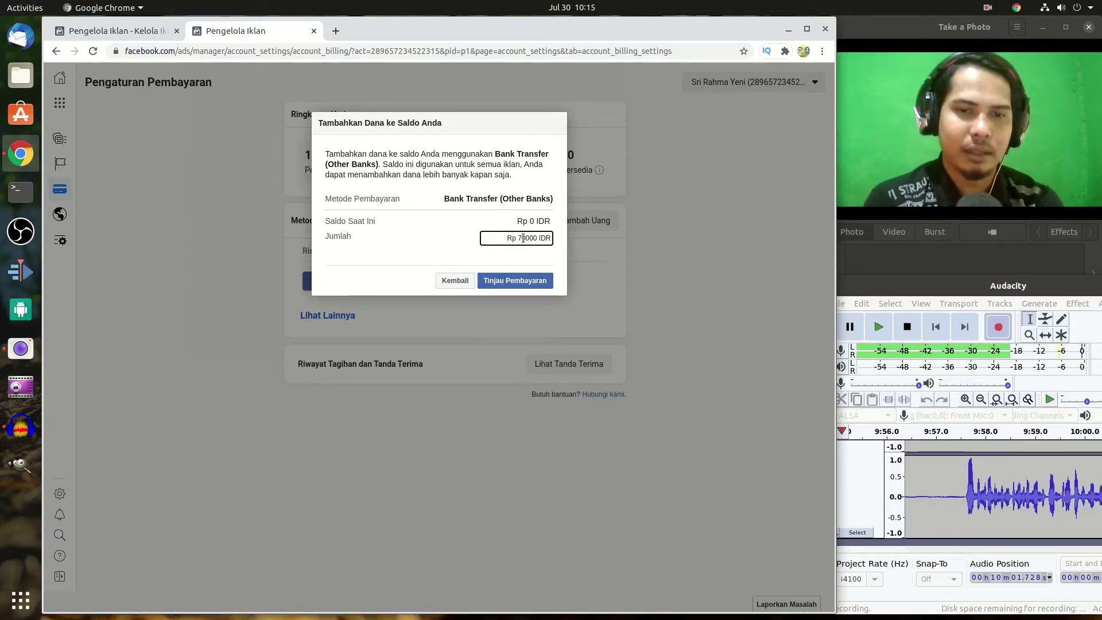
{"action": "left_click", "coordinate": [520, 237]}
{"action": "key", "text": "BackSpace"}
{"action": "type", "text": "1"}
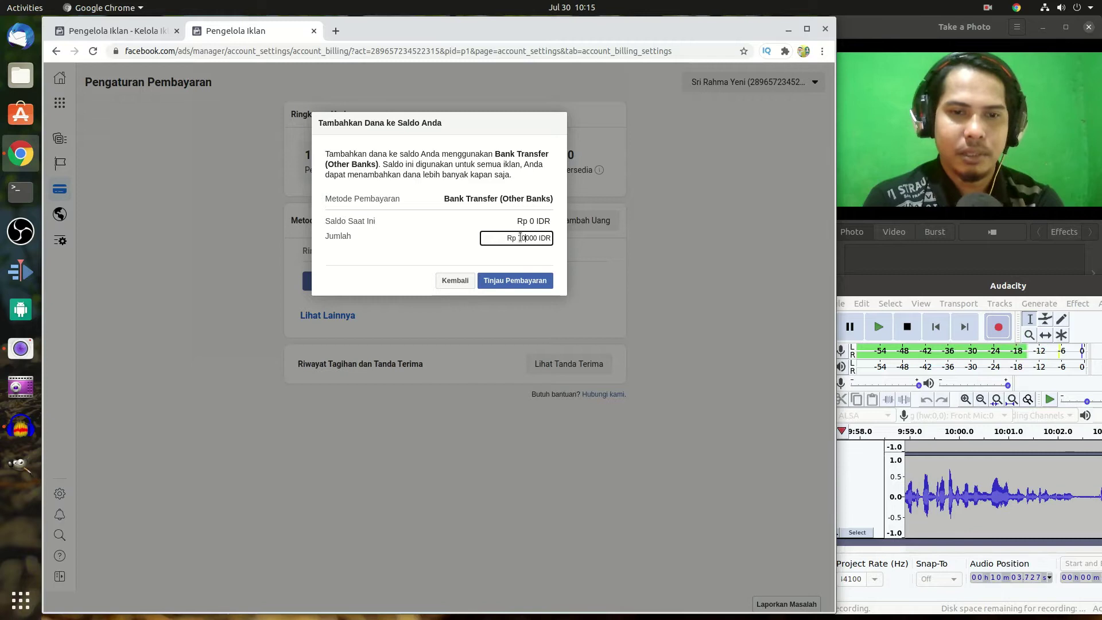
{"action": "key", "text": "BackSpace"}
{"action": "type", "text": "7"}
{"action": "left_click_drag", "start_coordinate": [519, 237], "coordinate": [550, 246]}
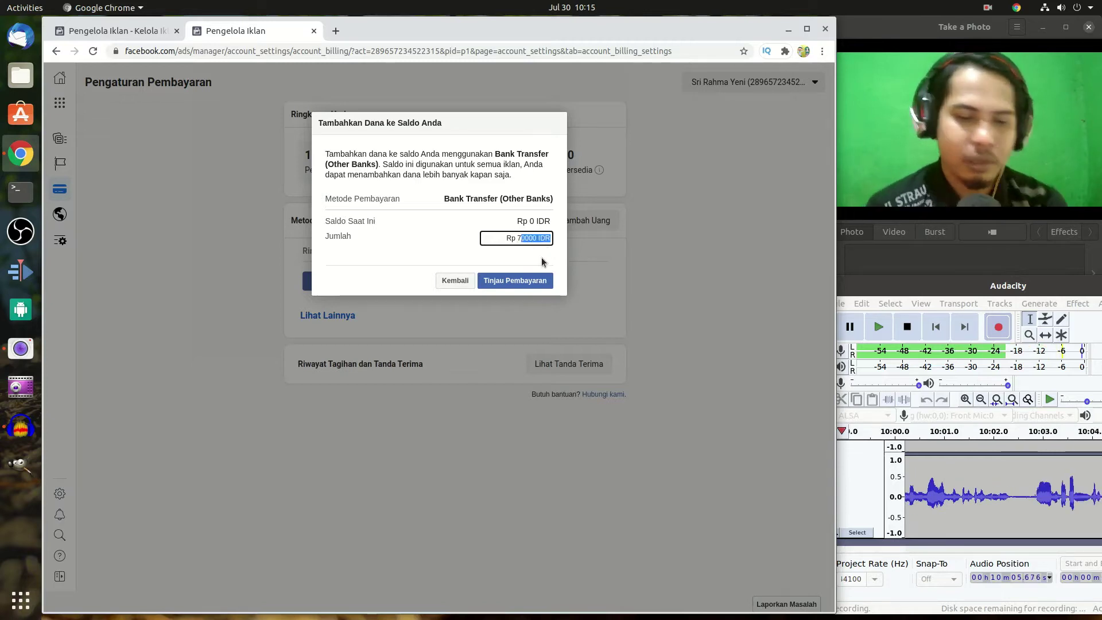
{"action": "key", "text": "ctrl+a"}
{"action": "type", "text": "100000"}
{"action": "left_click", "coordinate": [524, 282]}
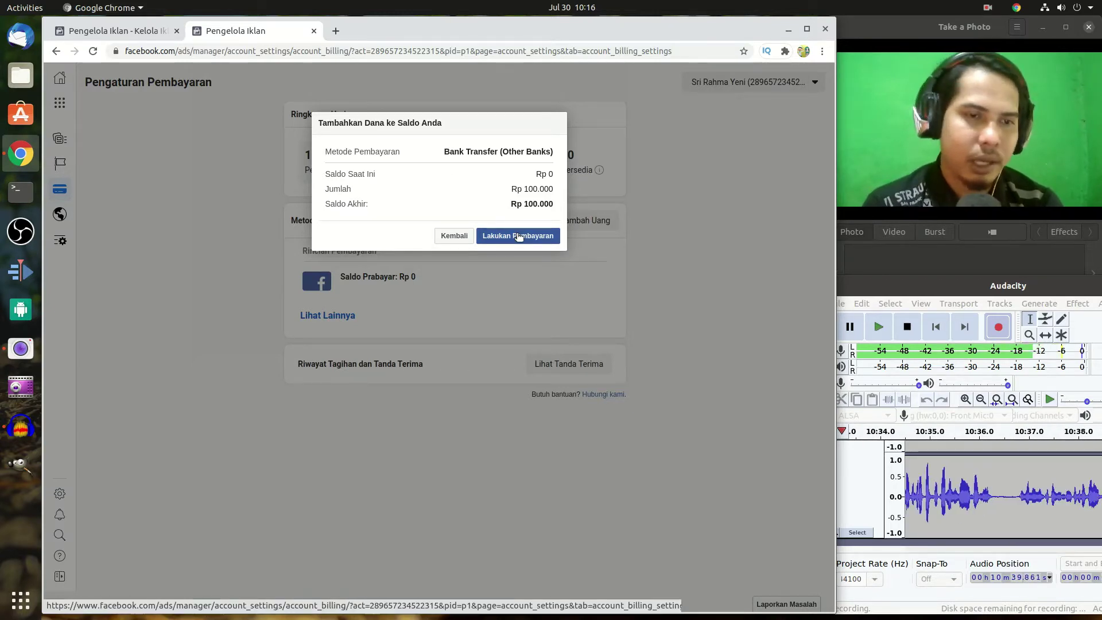
{"action": "left_click", "coordinate": [518, 235]}
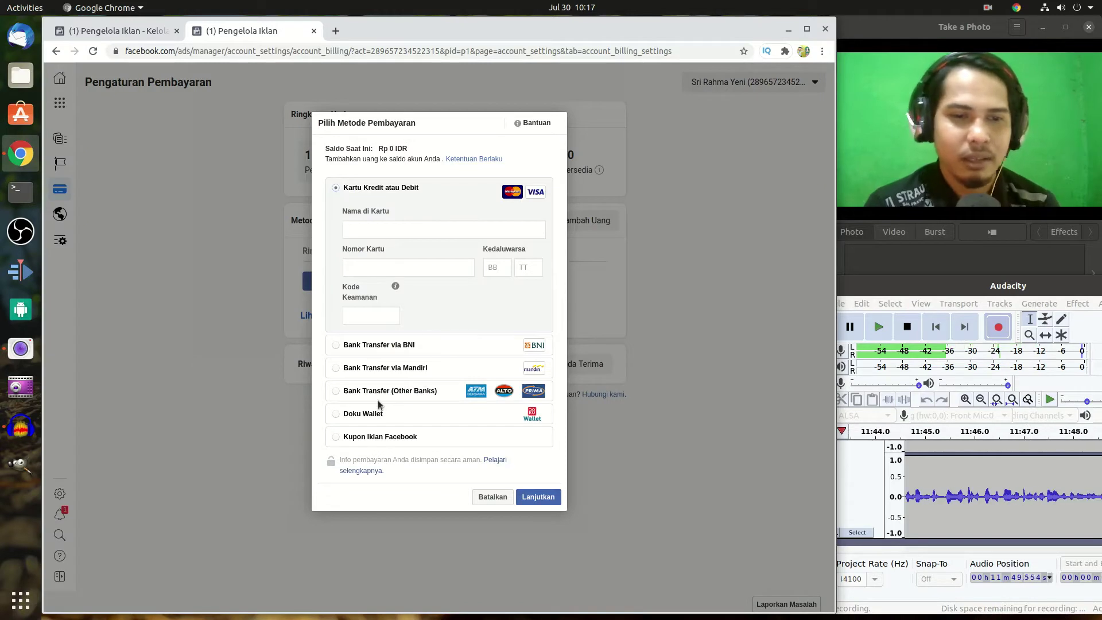
Choose Bank Transfer (Other Banks) as the payment method and process the Rp 100.000 payment to get its transfer instructions.
{"action": "left_click", "coordinate": [332, 392]}
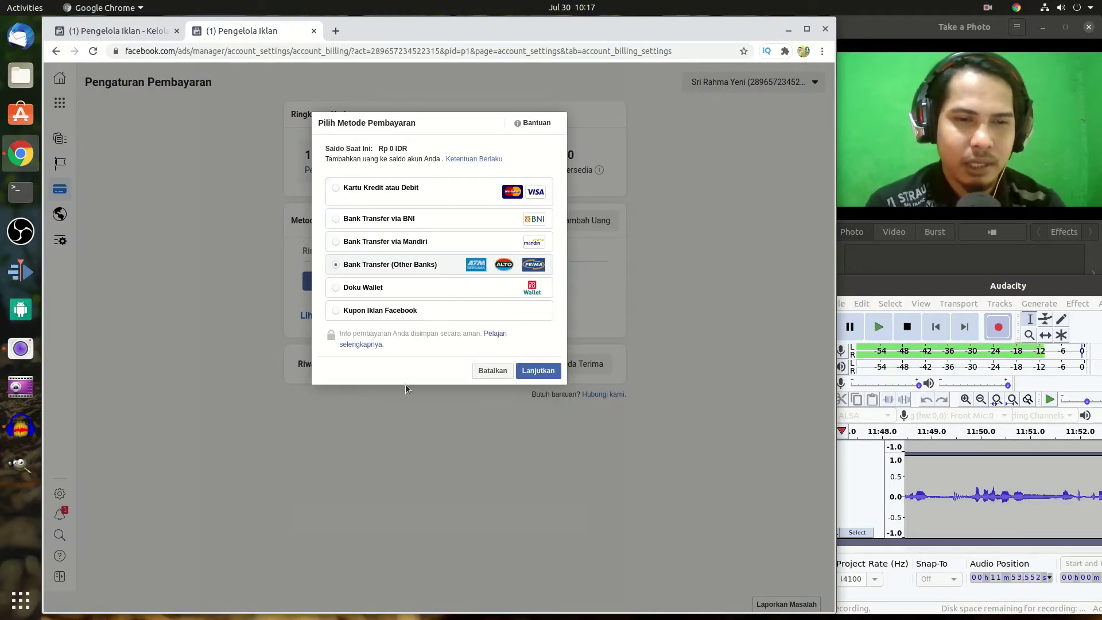
{"action": "left_click", "coordinate": [532, 374]}
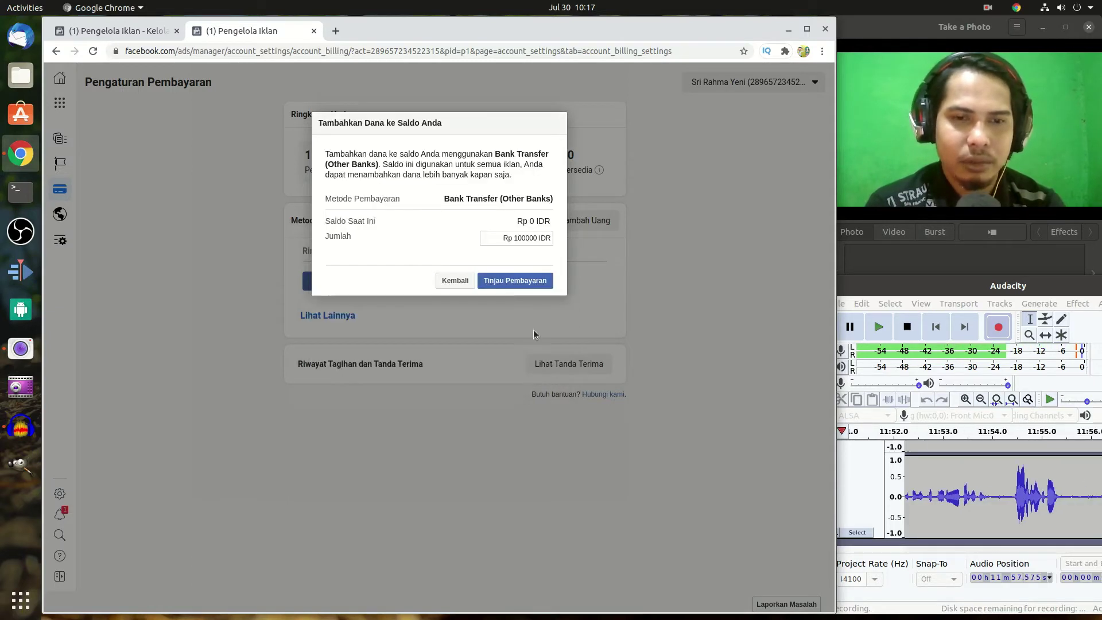
{"action": "left_click", "coordinate": [530, 283]}
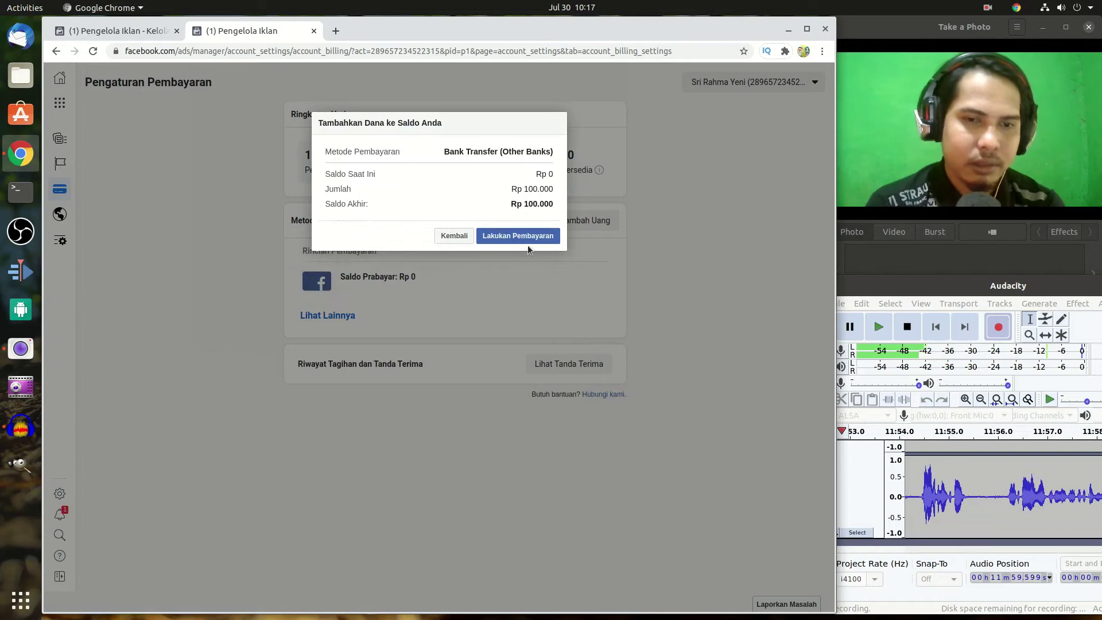
{"action": "left_click", "coordinate": [528, 238]}
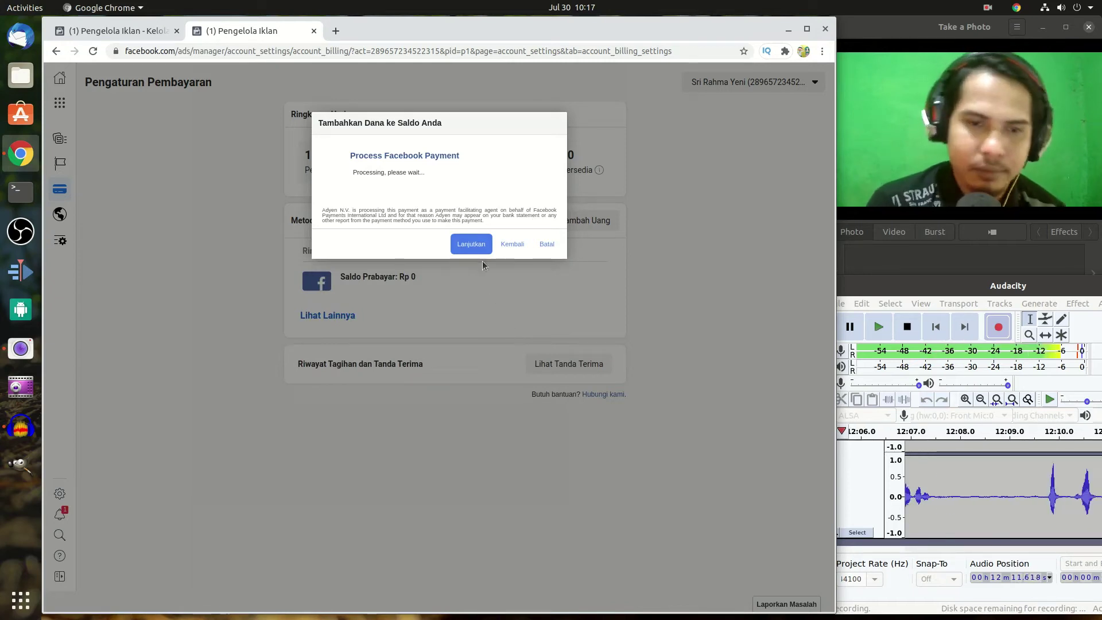
{"action": "left_click", "coordinate": [481, 245]}
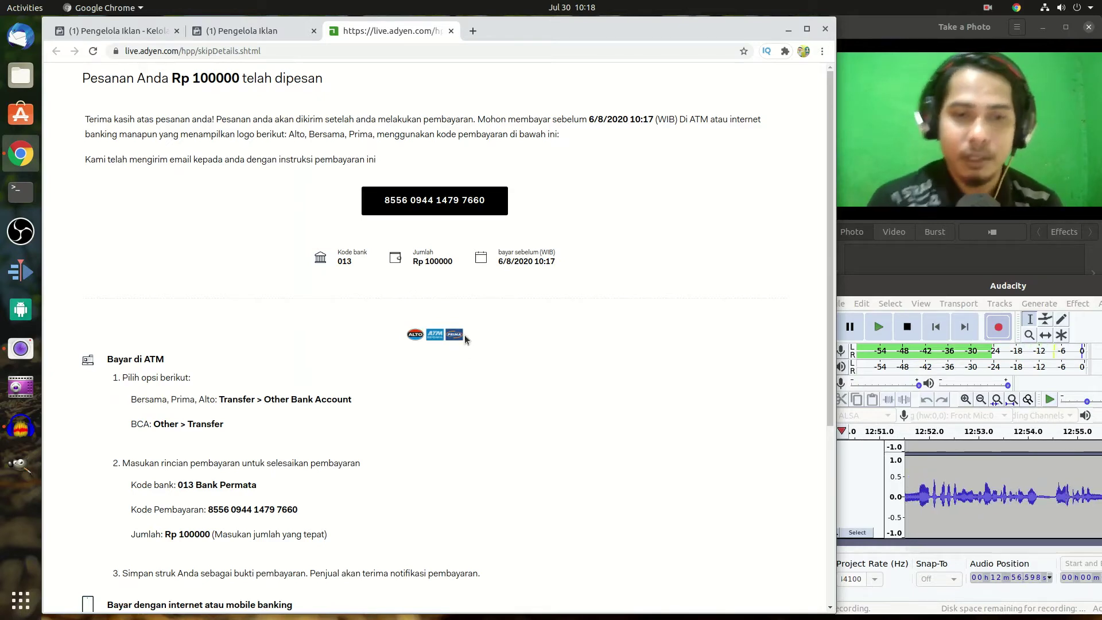
Return to the payment settings, back out of the add-funds dialog and reload the page to check the available balance.
{"action": "left_click", "coordinate": [227, 31]}
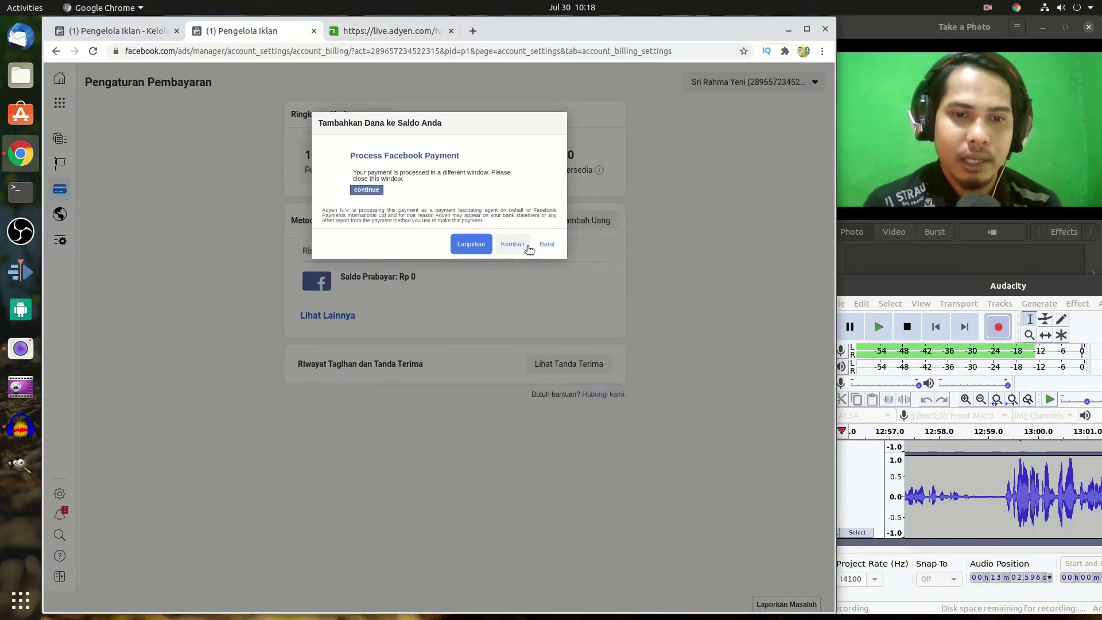
{"action": "left_click", "coordinate": [364, 37]}
{"action": "left_click", "coordinate": [302, 36]}
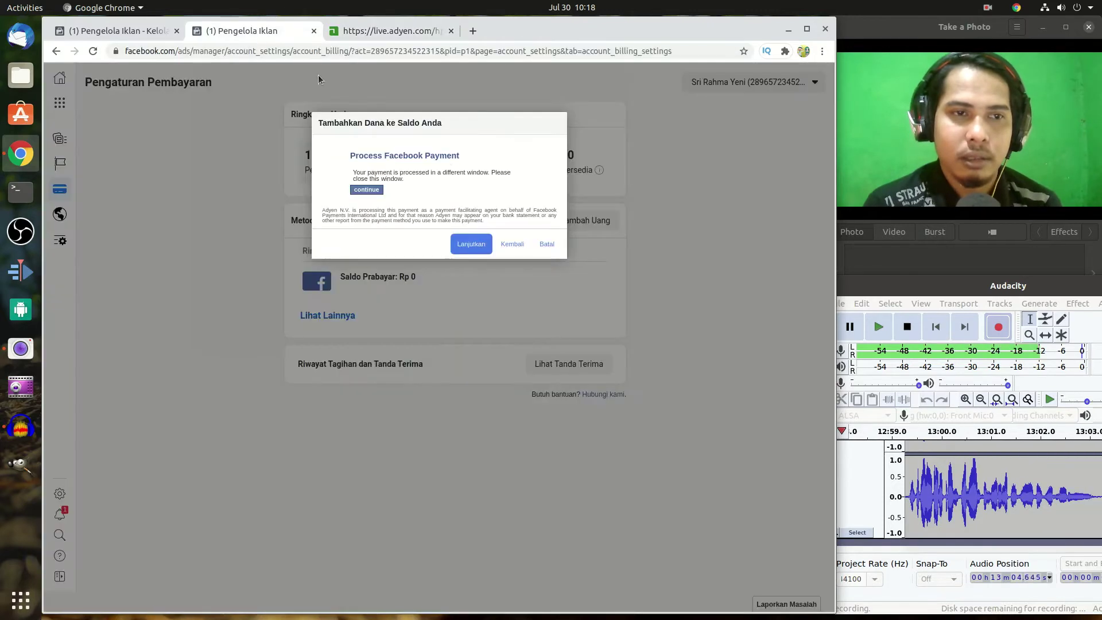
{"action": "left_click", "coordinate": [512, 251]}
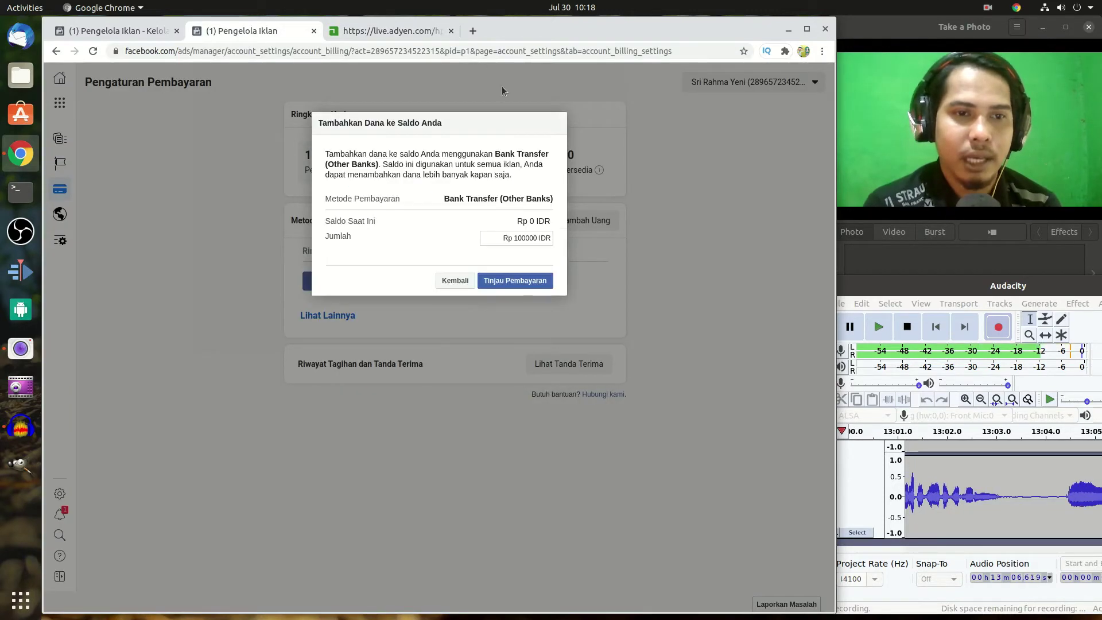
{"action": "left_click", "coordinate": [456, 280]}
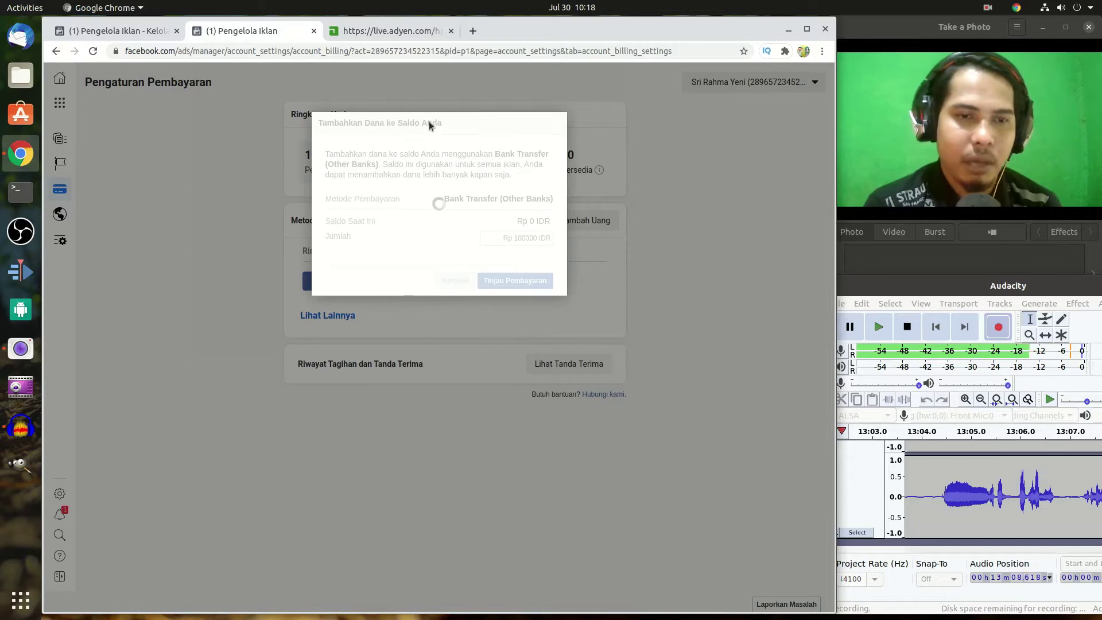
{"action": "left_click", "coordinate": [492, 497]}
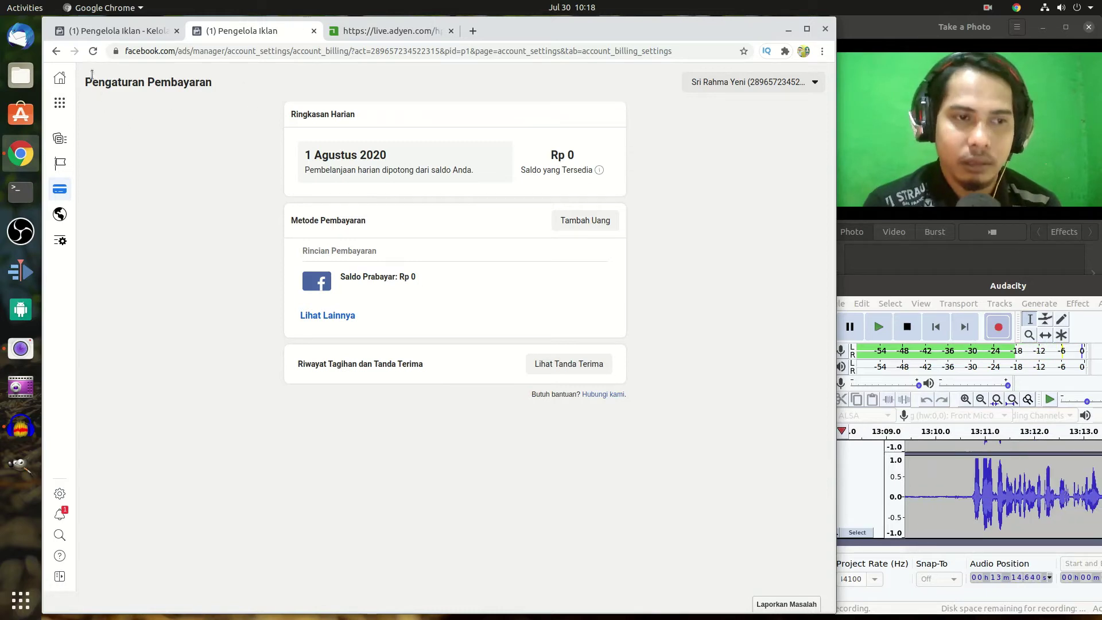
{"action": "left_click", "coordinate": [93, 51]}
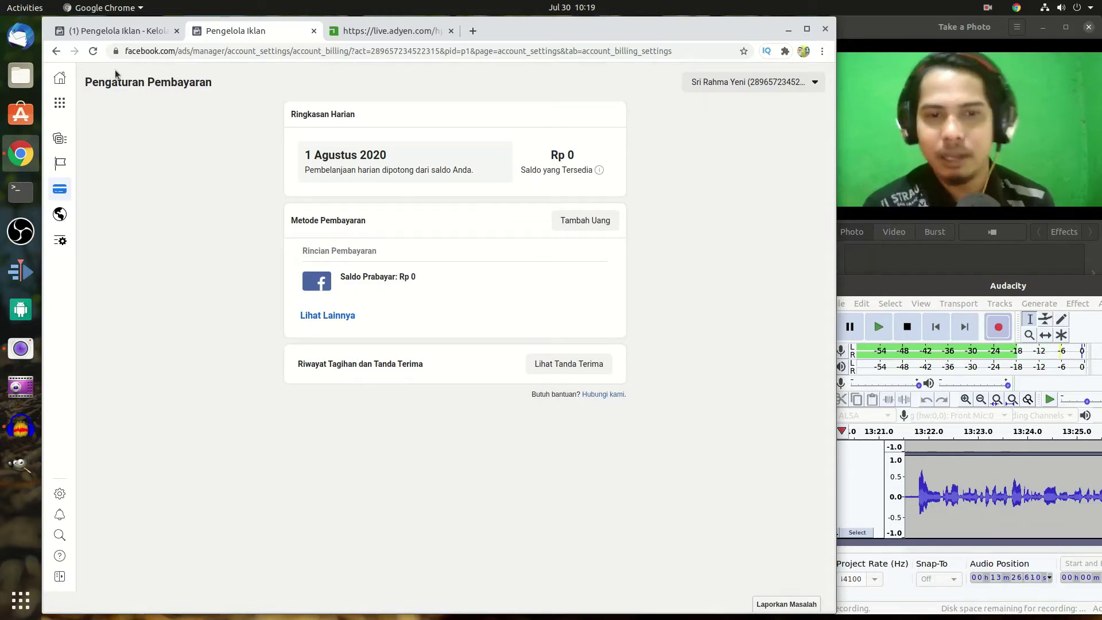
{"action": "left_click_drag", "start_coordinate": [568, 155], "coordinate": [624, 183]}
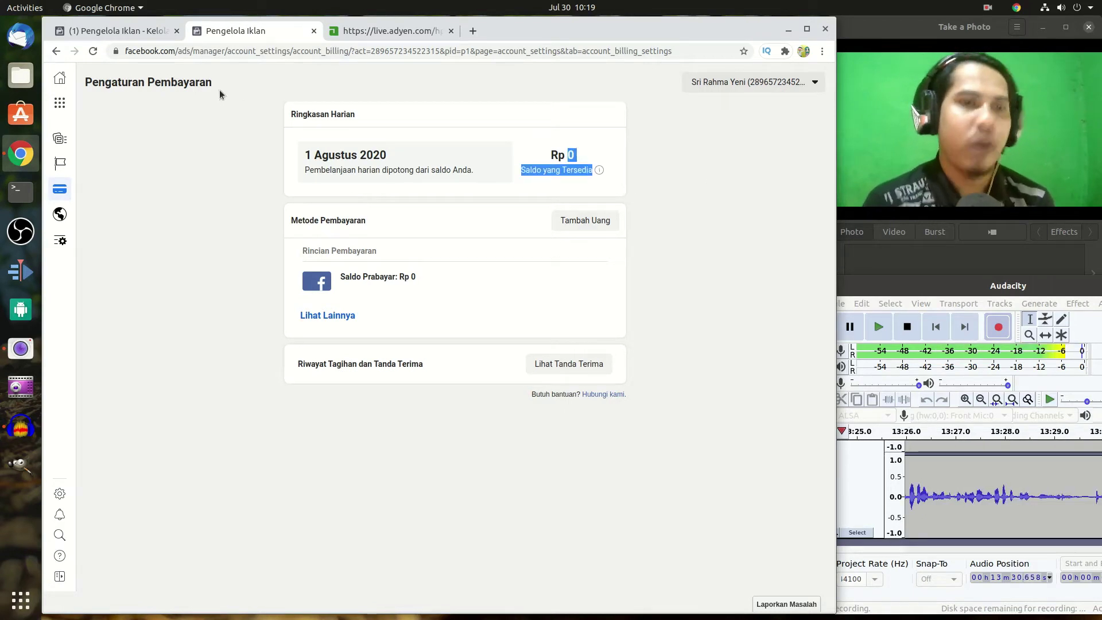
Start a new campaign from the campaign list with the Interaksi objective and Suka halaman as the engagement type.
{"action": "left_click", "coordinate": [132, 32]}
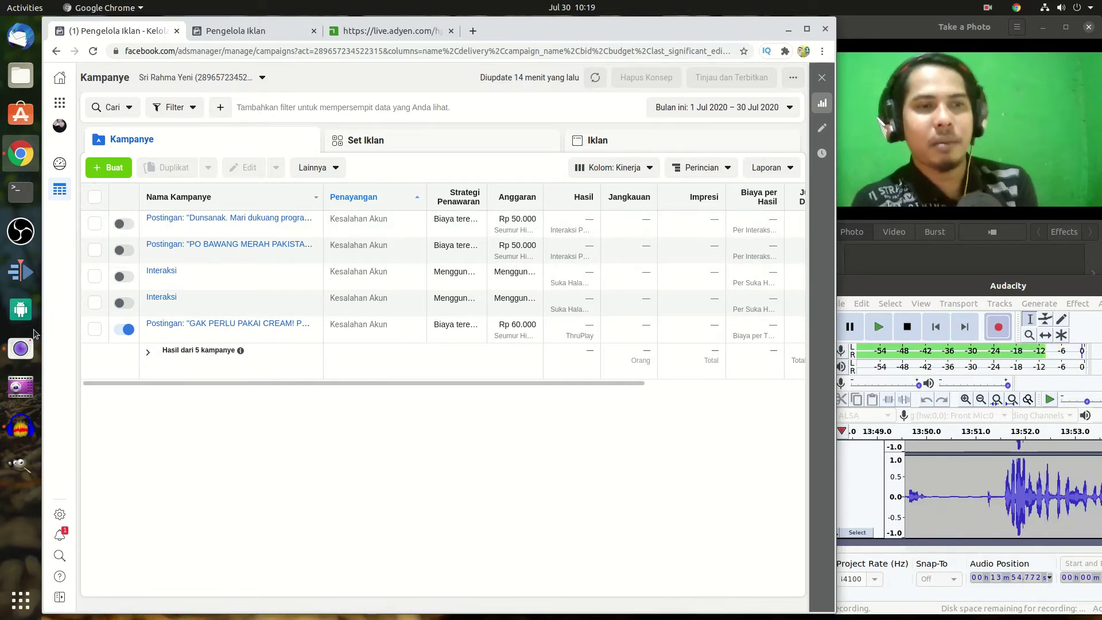
{"action": "left_click", "coordinate": [104, 169]}
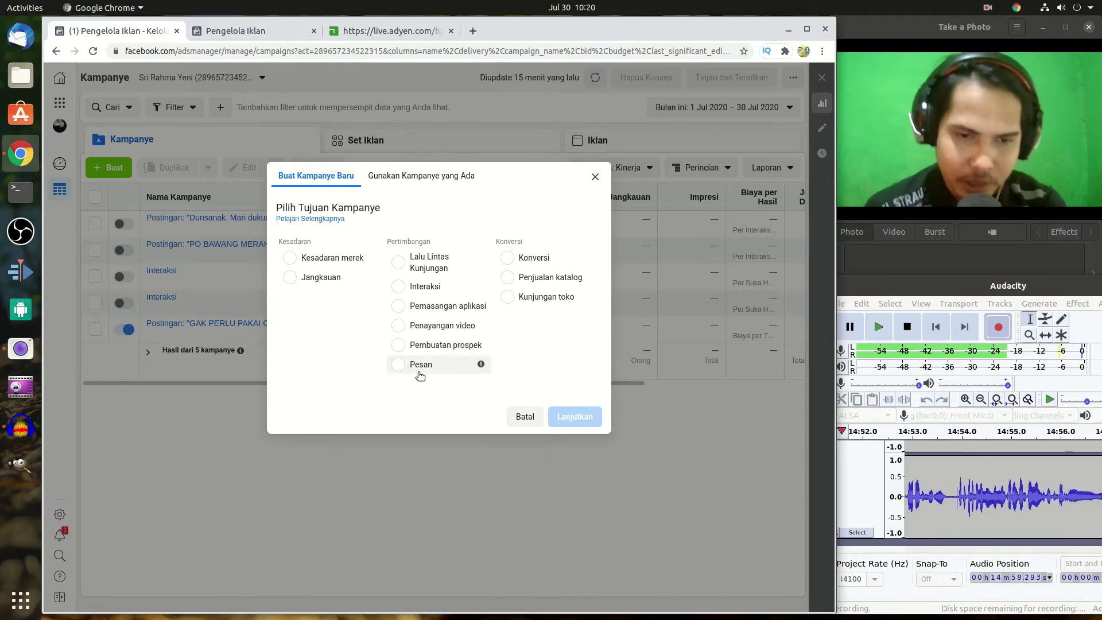
{"action": "left_click", "coordinate": [431, 288]}
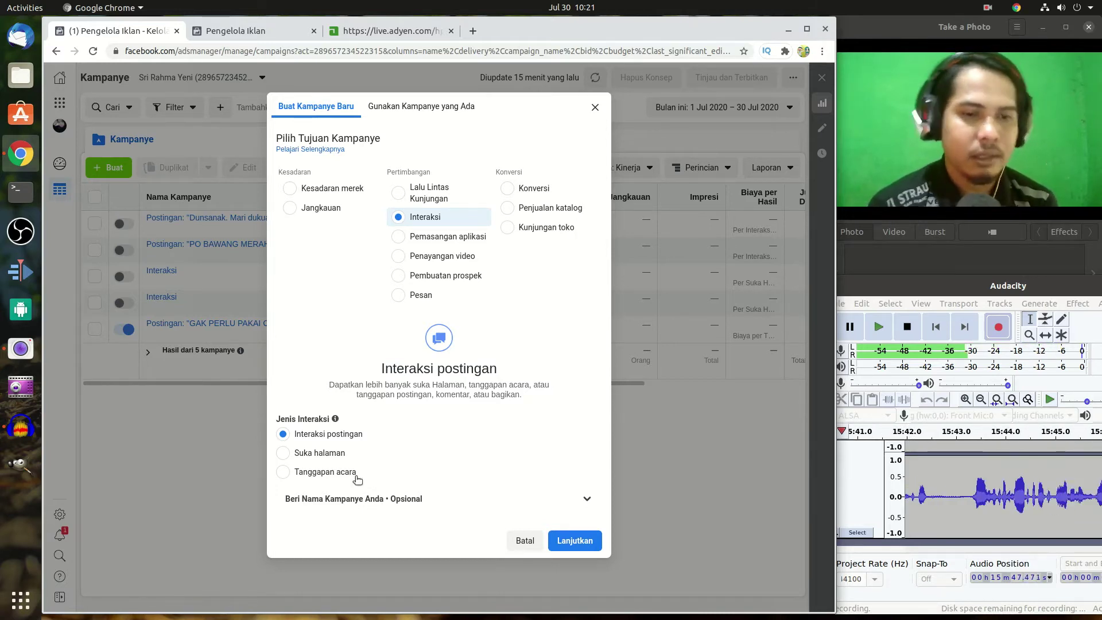
{"action": "left_click", "coordinate": [332, 456]}
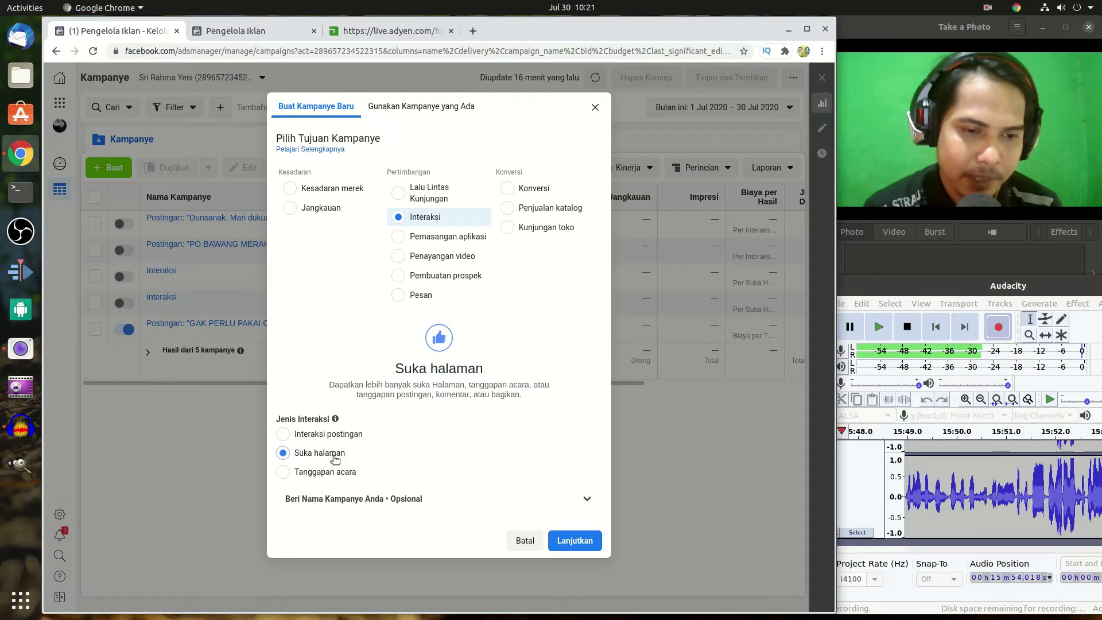
Name the campaign "Iklan Halaman" and its ad set "Ad set 1", and continue to the campaign editor.
{"action": "left_click", "coordinate": [586, 499]}
{"action": "scroll", "coordinate": [402, 471], "scroll_direction": "down", "scroll_amount": 2}
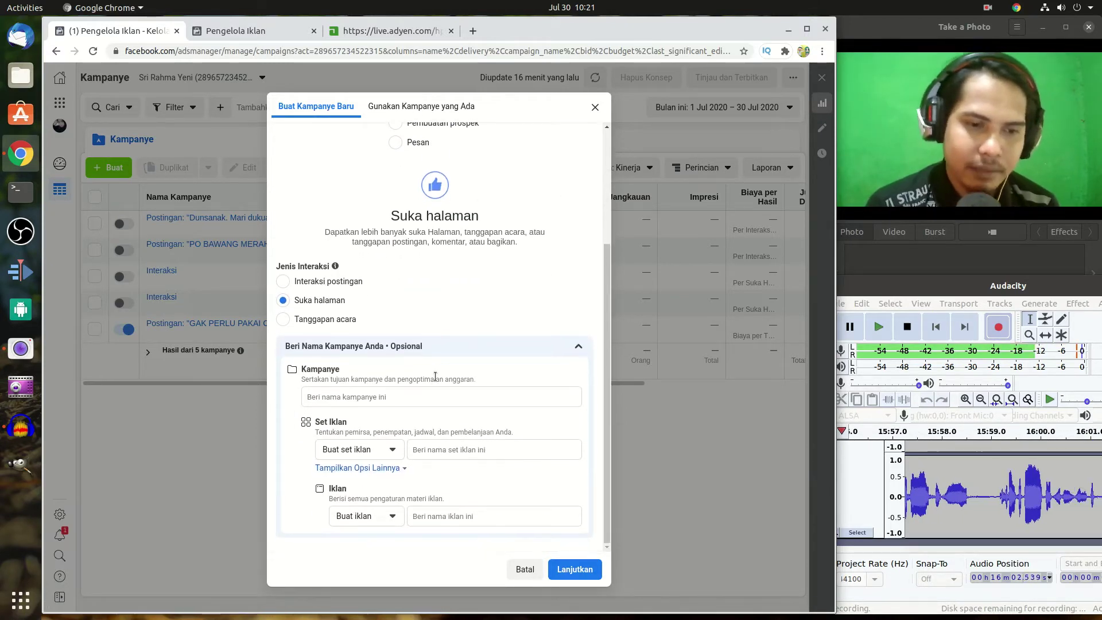
{"action": "left_click", "coordinate": [395, 396]}
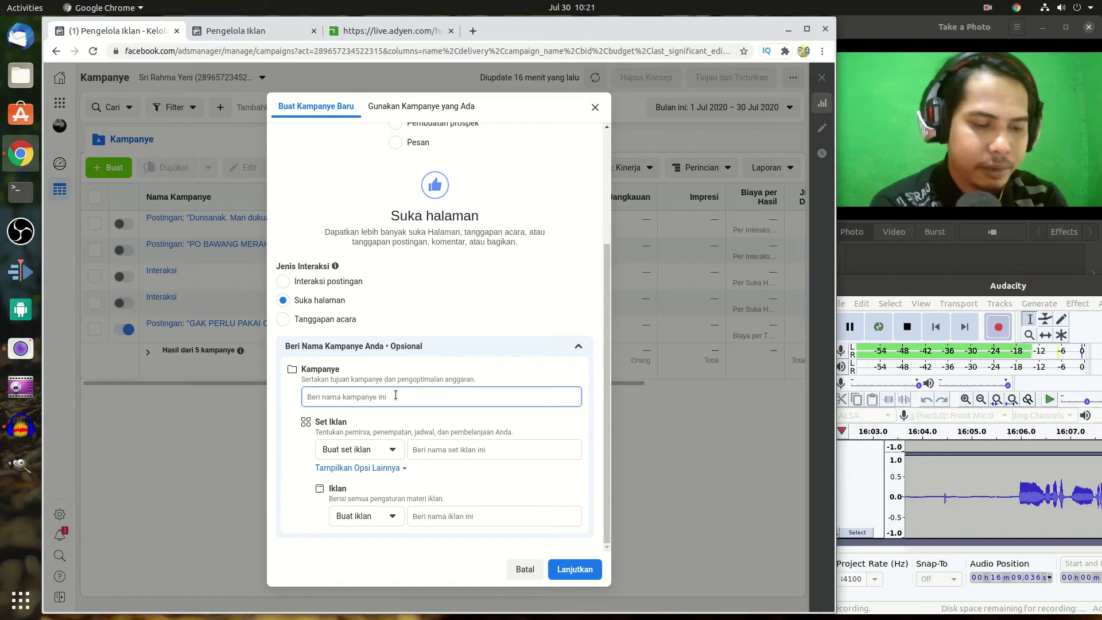
{"action": "type", "text": "Iklan Halaman"}
{"action": "left_click", "coordinate": [478, 444]}
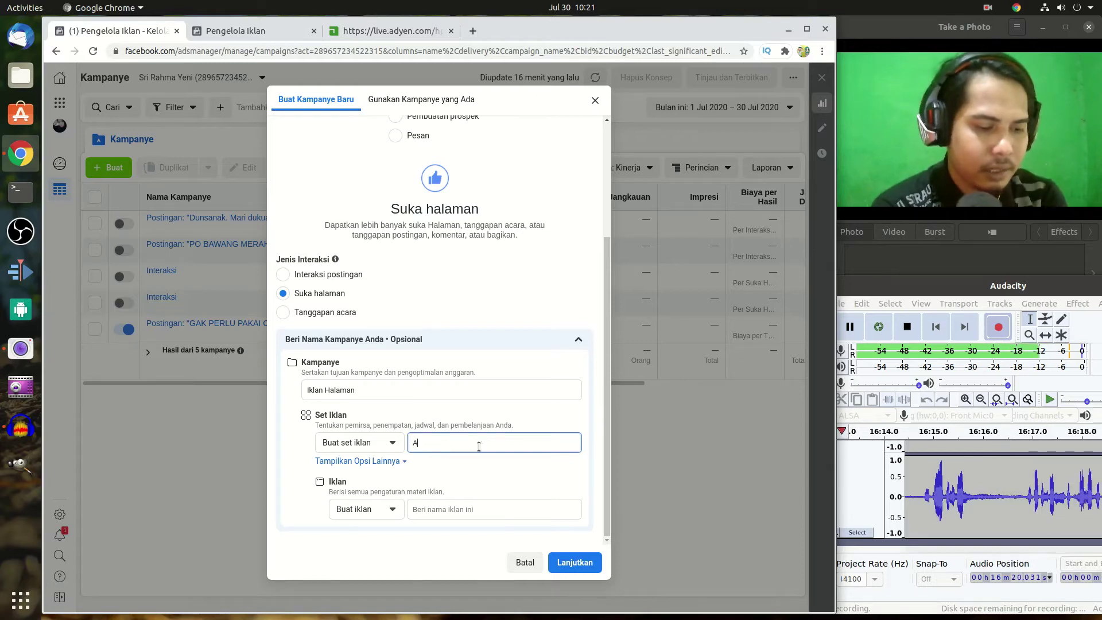
{"action": "type", "text": "Ads"}
{"action": "key", "text": "BackSpace"}
{"action": "type", "text": "set 1"}
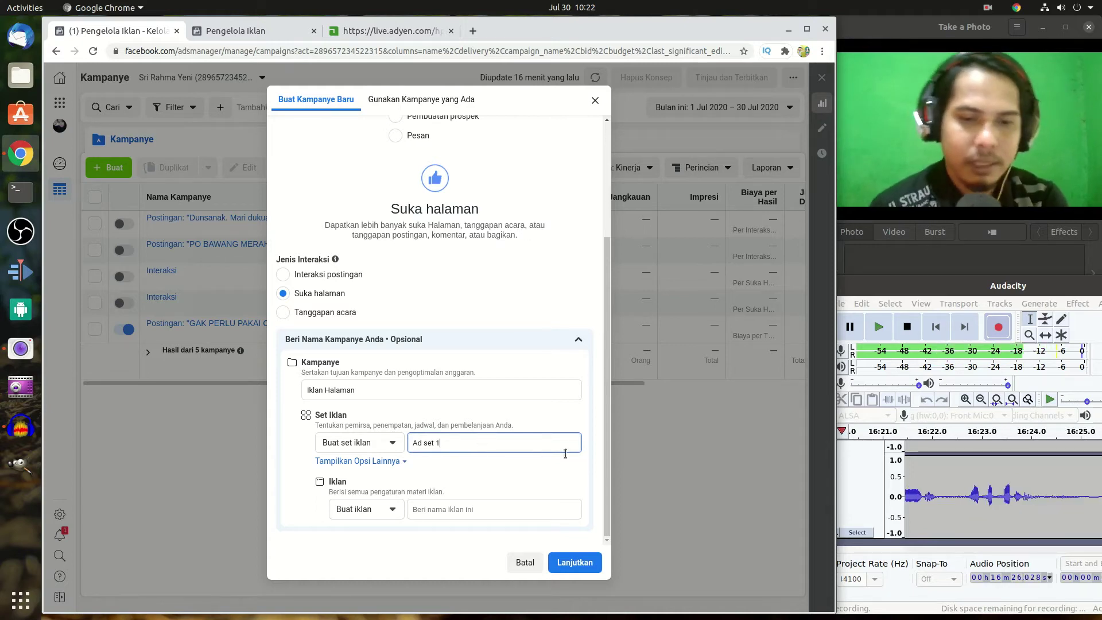
{"action": "left_click", "coordinate": [579, 563]}
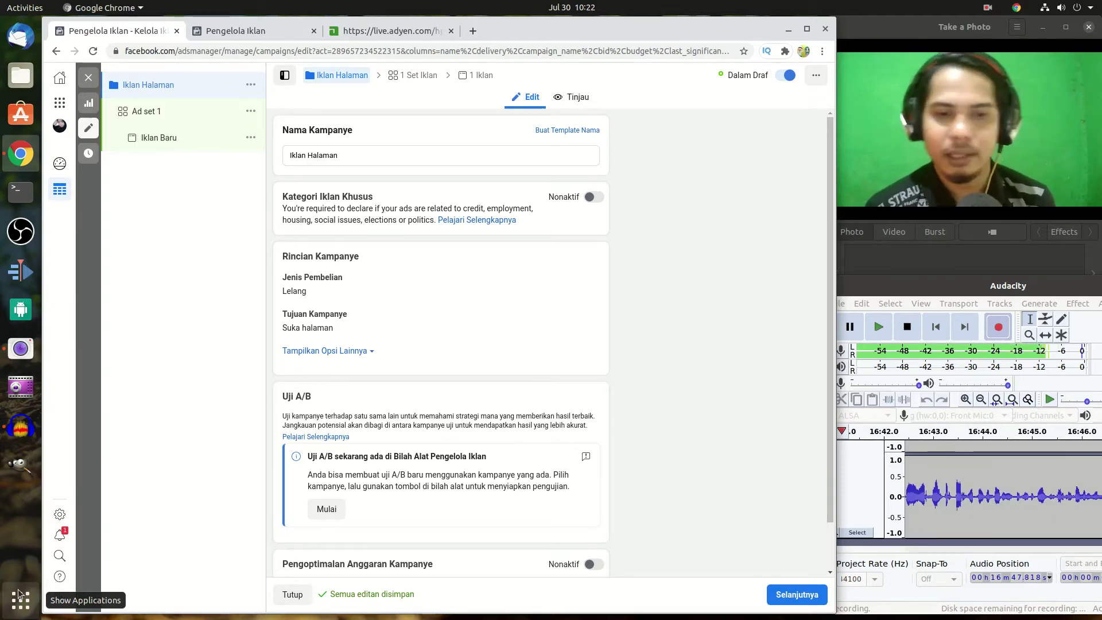
Review the campaign details, including the buying type and additional options, and continue to the ad set settings.
{"action": "scroll", "coordinate": [357, 298], "scroll_direction": "down", "scroll_amount": 1}
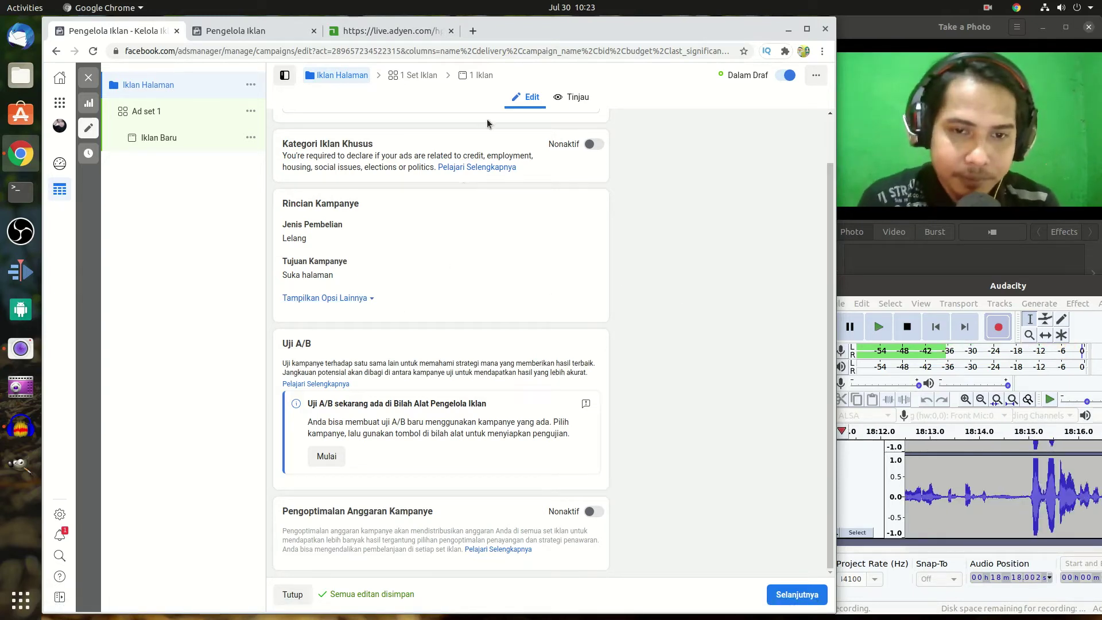
{"action": "scroll", "coordinate": [462, 195], "scroll_direction": "up", "scroll_amount": 1}
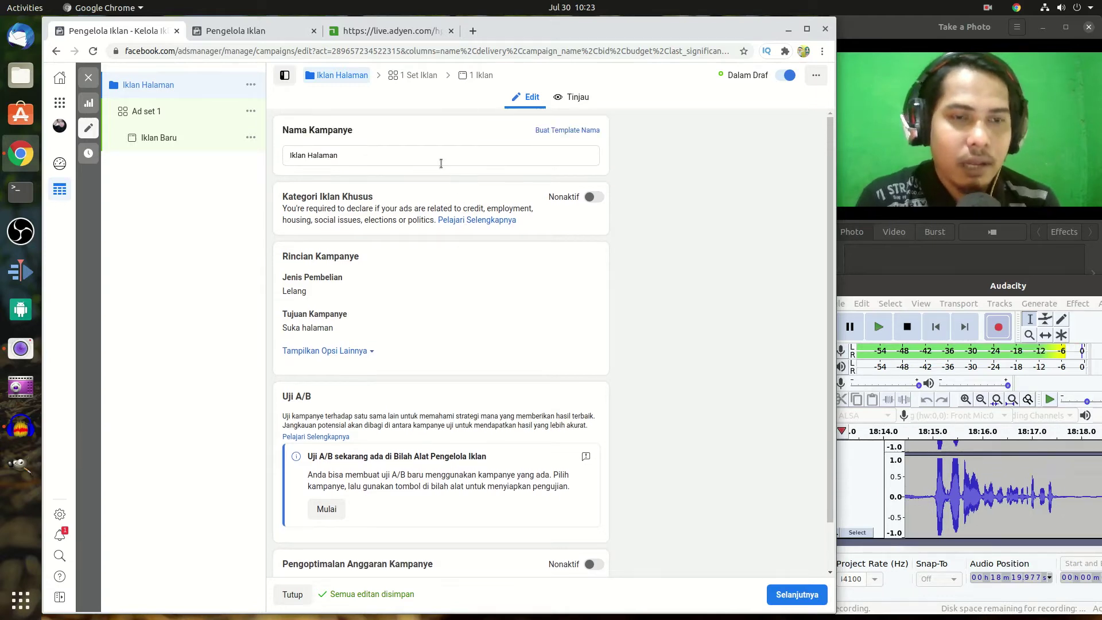
{"action": "scroll", "coordinate": [462, 198], "scroll_direction": "down", "scroll_amount": 1}
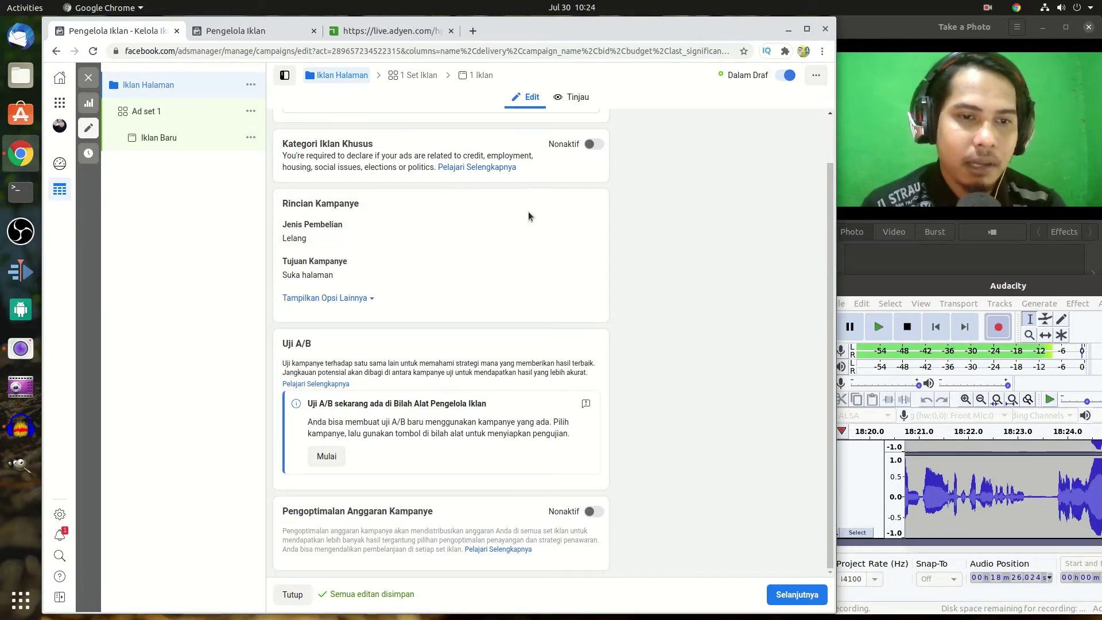
{"action": "left_click", "coordinate": [582, 224]}
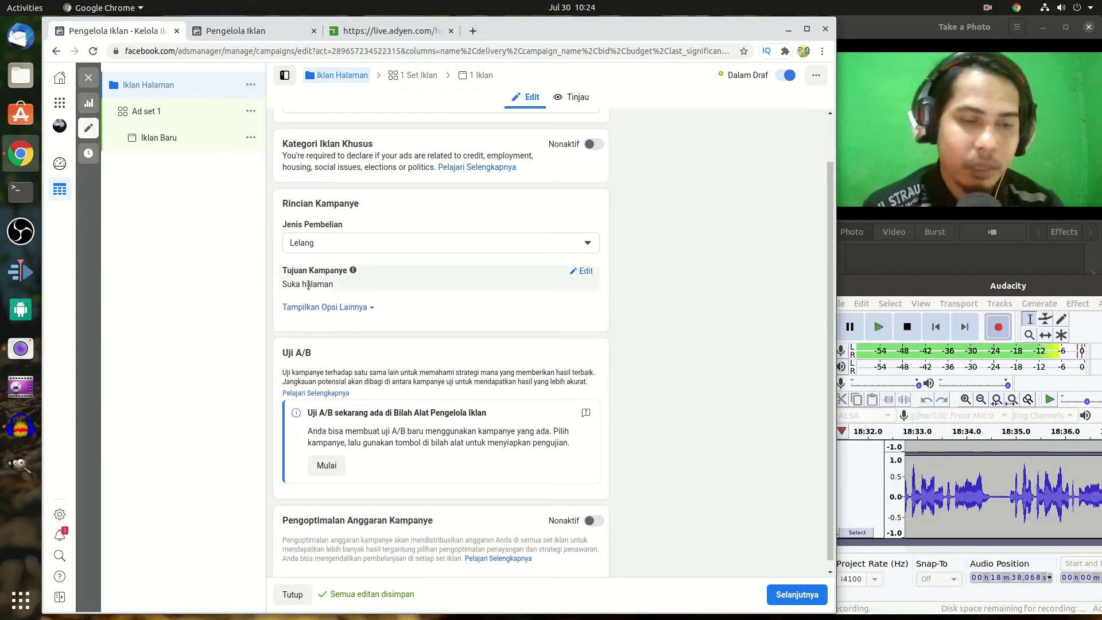
{"action": "left_click", "coordinate": [347, 308]}
{"action": "scroll", "coordinate": [439, 305], "scroll_direction": "down", "scroll_amount": 1}
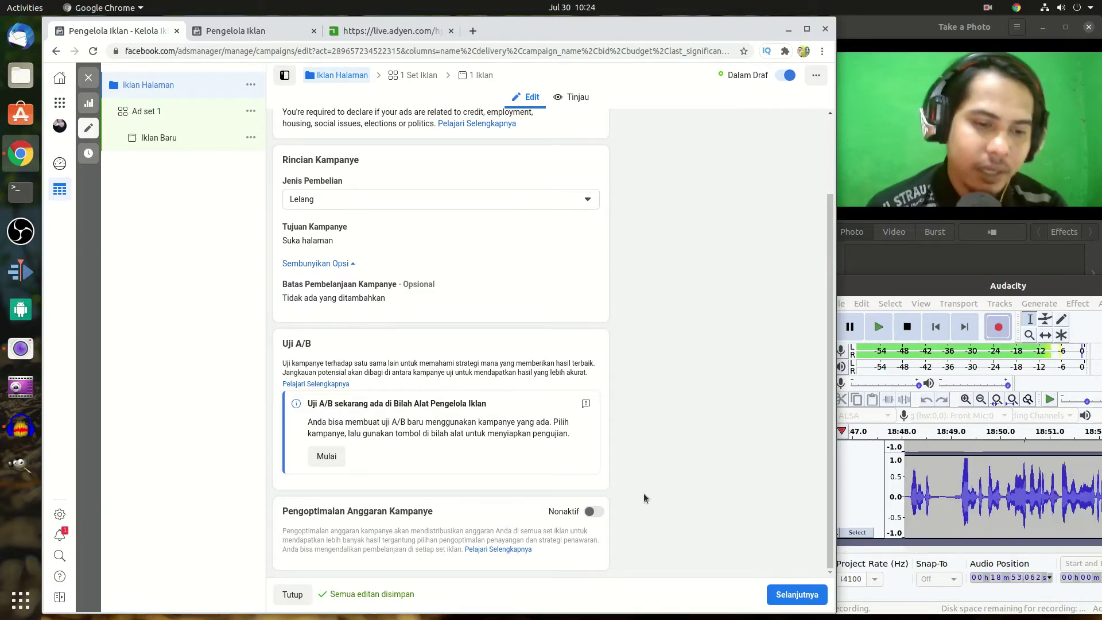
{"action": "left_click", "coordinate": [806, 597]}
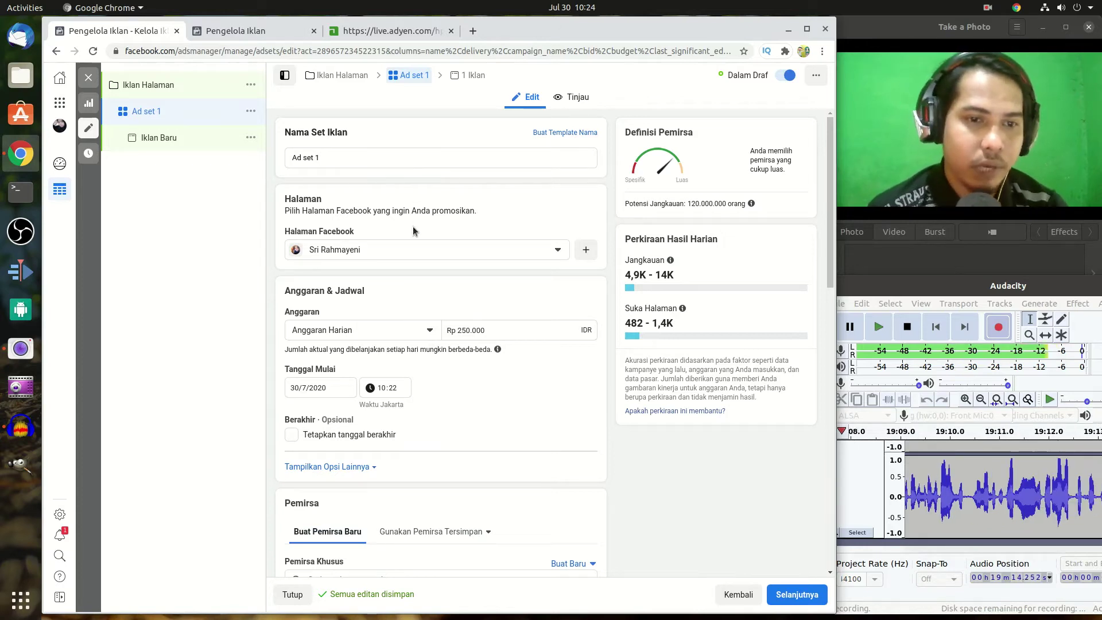
Choose the personal-name page grouped between AdDaffa Store and the last business as the Facebook page to promote.
{"action": "left_click", "coordinate": [459, 249]}
{"action": "scroll", "coordinate": [396, 384], "scroll_direction": "down", "scroll_amount": 3}
{"action": "scroll", "coordinate": [395, 383], "scroll_direction": "up", "scroll_amount": 10}
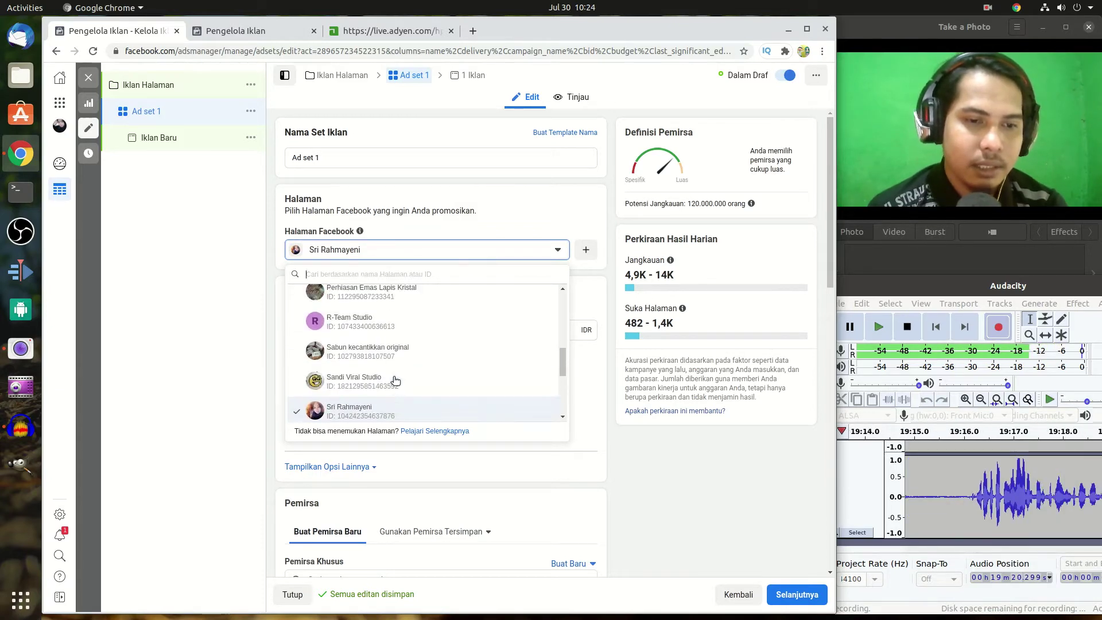
{"action": "scroll", "coordinate": [395, 379], "scroll_direction": "down", "scroll_amount": 5}
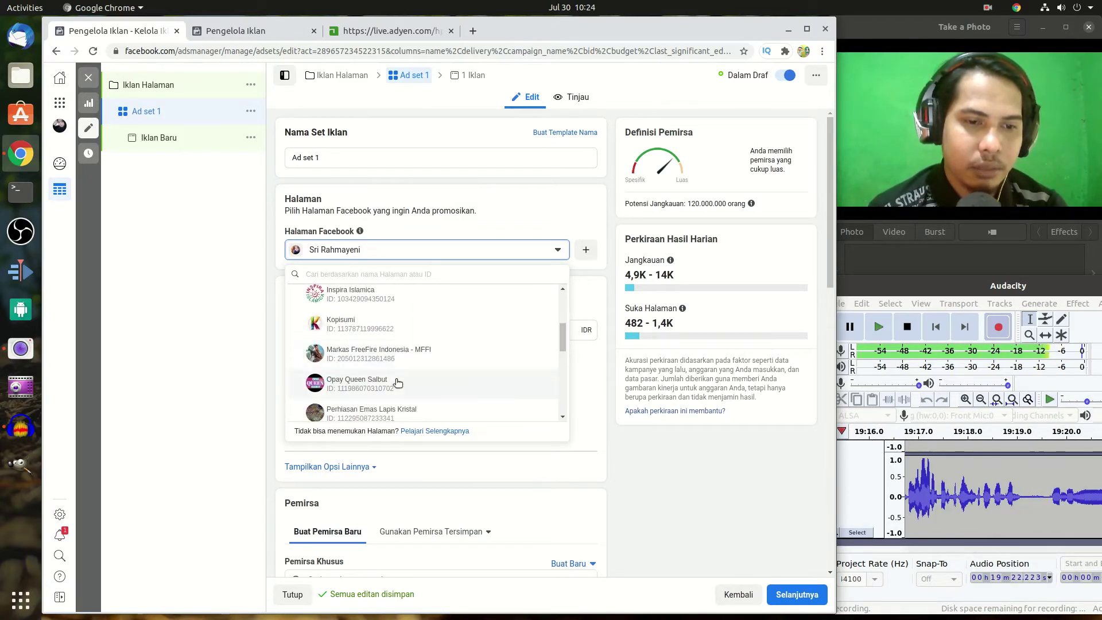
{"action": "scroll", "coordinate": [395, 382], "scroll_direction": "down", "scroll_amount": 5}
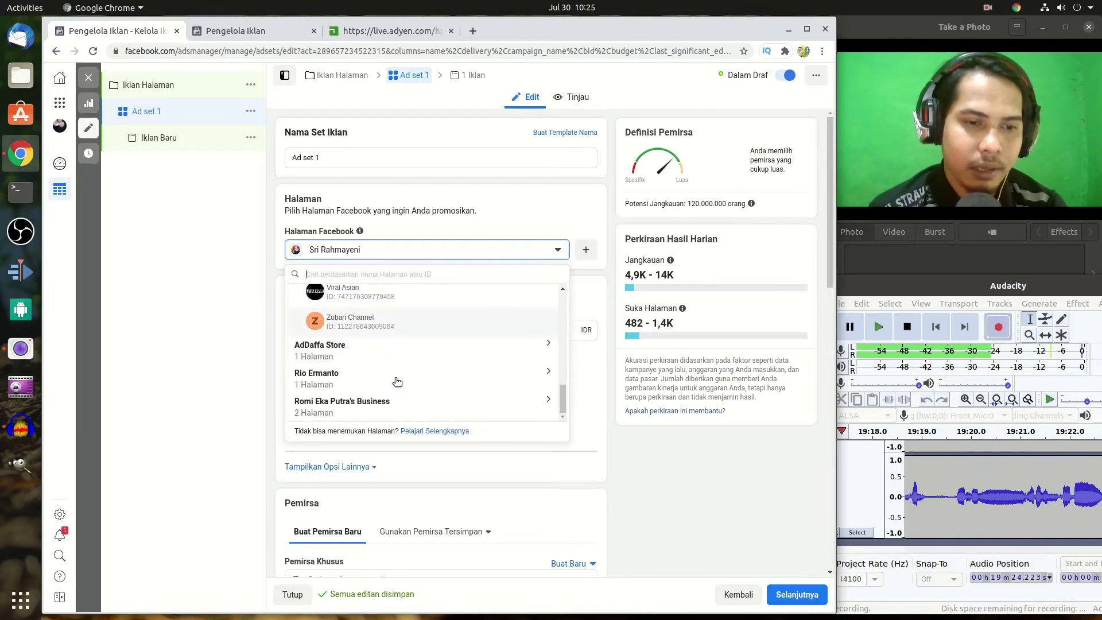
{"action": "left_click", "coordinate": [345, 377]}
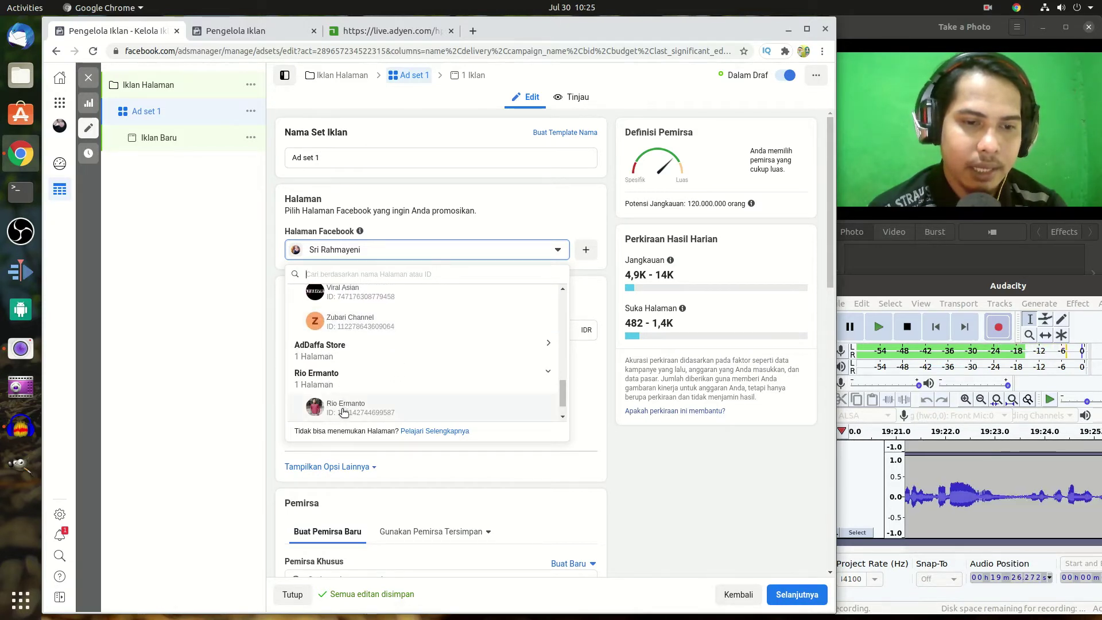
{"action": "left_click", "coordinate": [368, 376]}
Try a daily budget of Rp 10000000 for the ad set.
{"action": "left_click", "coordinate": [471, 330]}
{"action": "scroll", "coordinate": [391, 266], "scroll_direction": "down", "scroll_amount": 1}
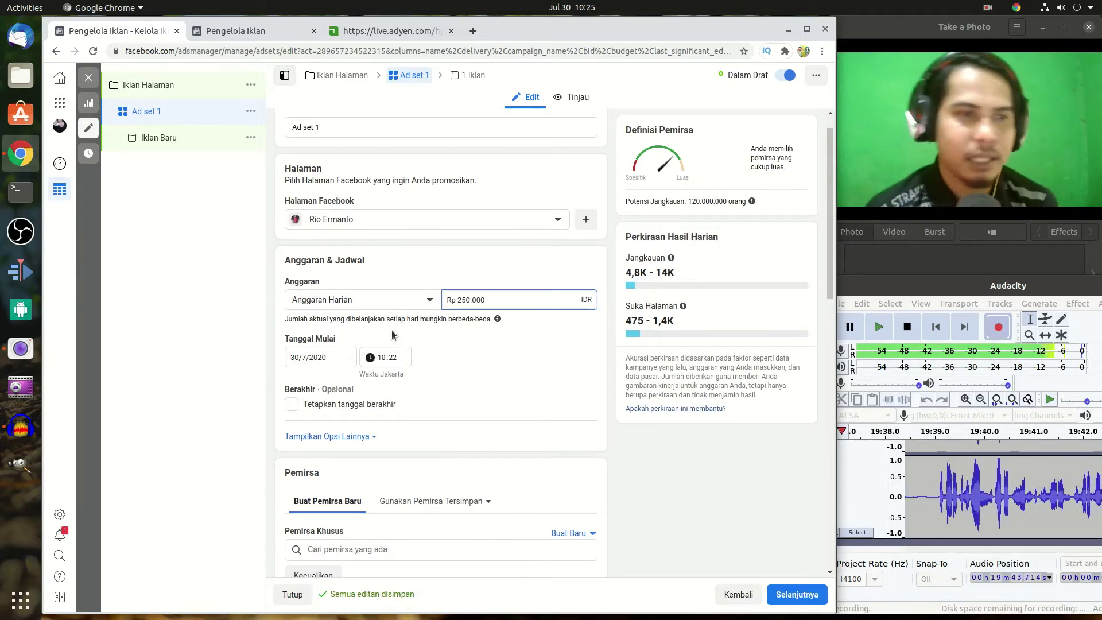
{"action": "double_click", "coordinate": [492, 298]}
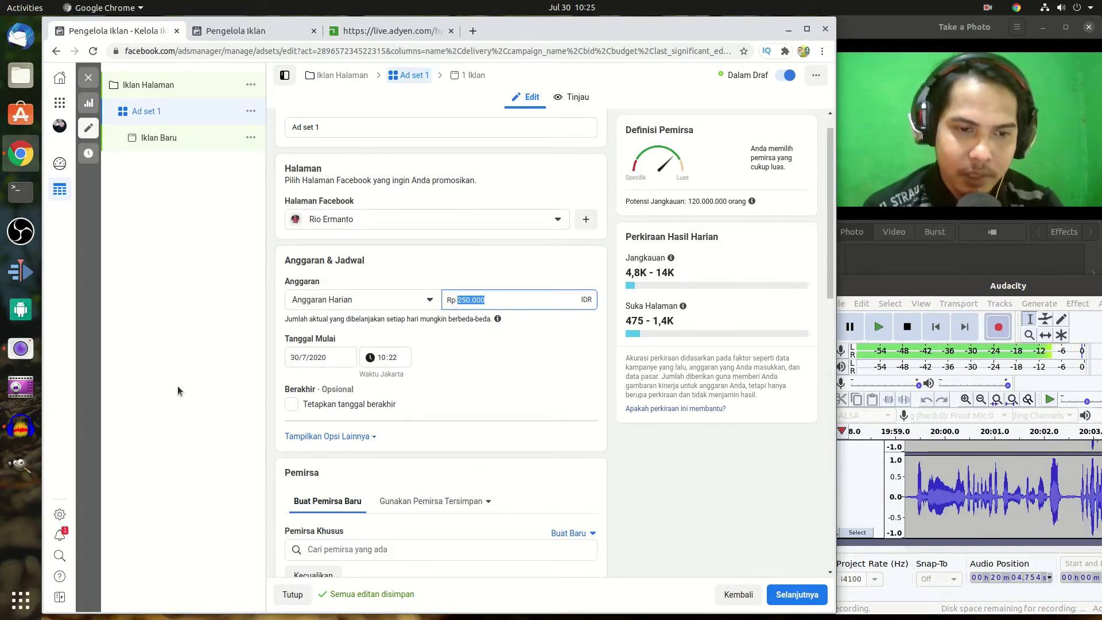
{"action": "scroll", "coordinate": [379, 362], "scroll_direction": "down", "scroll_amount": 1}
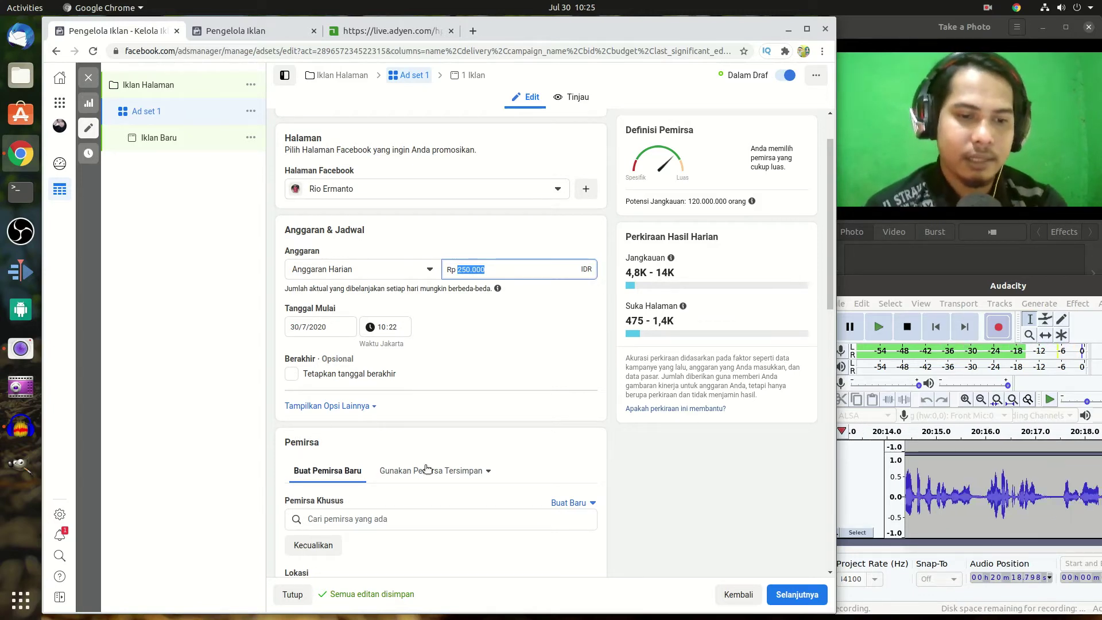
{"action": "left_click", "coordinate": [505, 269]}
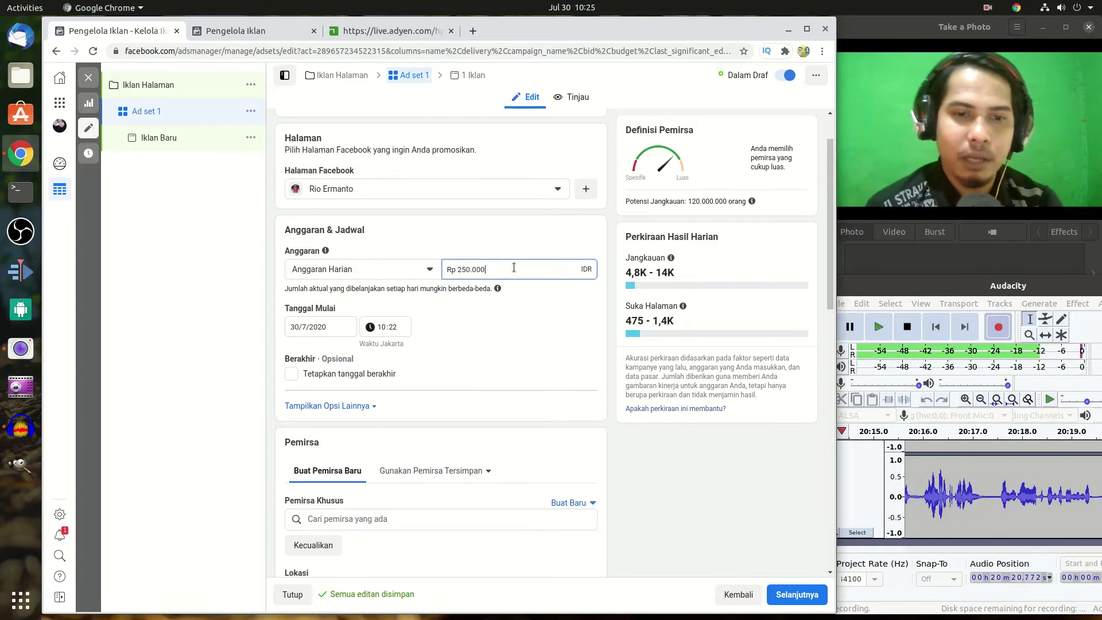
{"action": "double_click", "coordinate": [511, 265]}
{"action": "type", "text": "1000"}
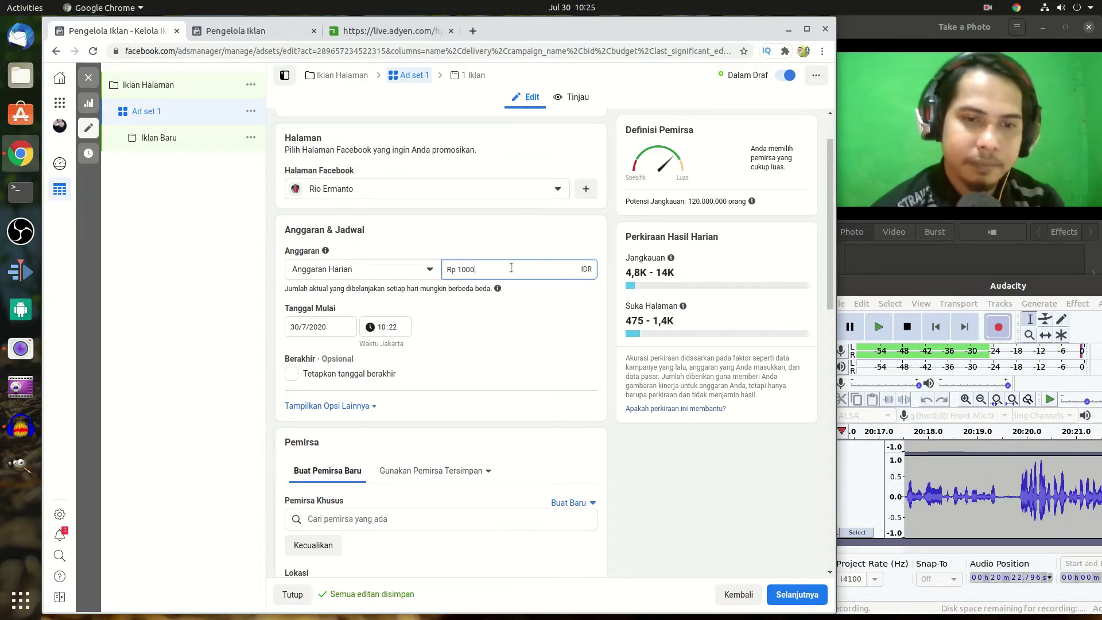
{"action": "type", "text": "0000"}
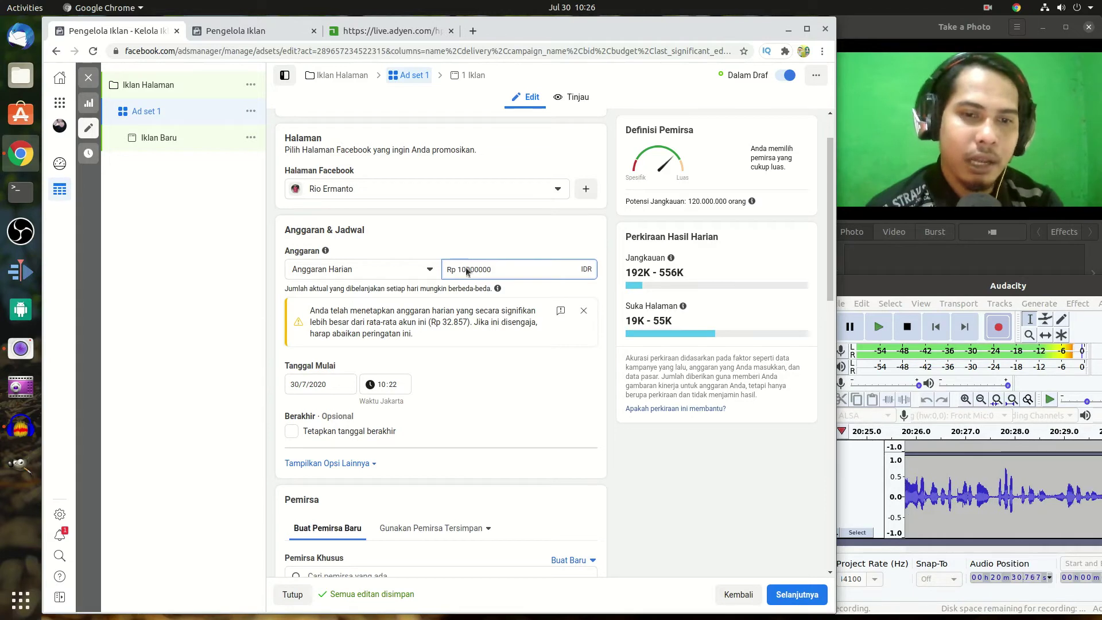
Set the ad set's daily budget to Rp 30000.
{"action": "left_click_drag", "start_coordinate": [460, 269], "coordinate": [501, 271]}
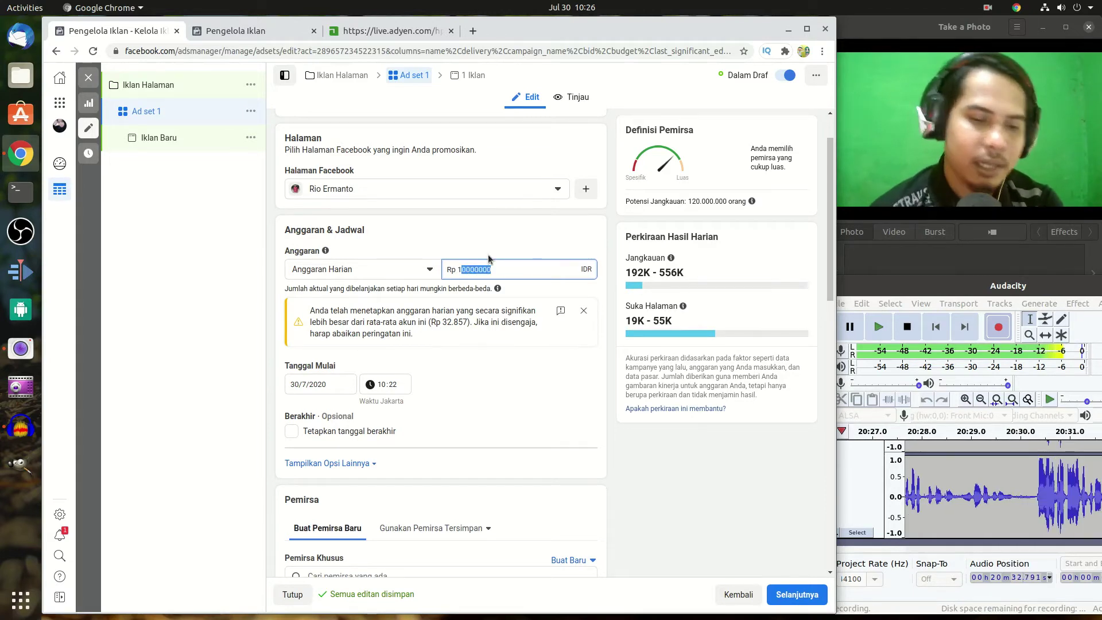
{"action": "key", "text": "BackSpace"}
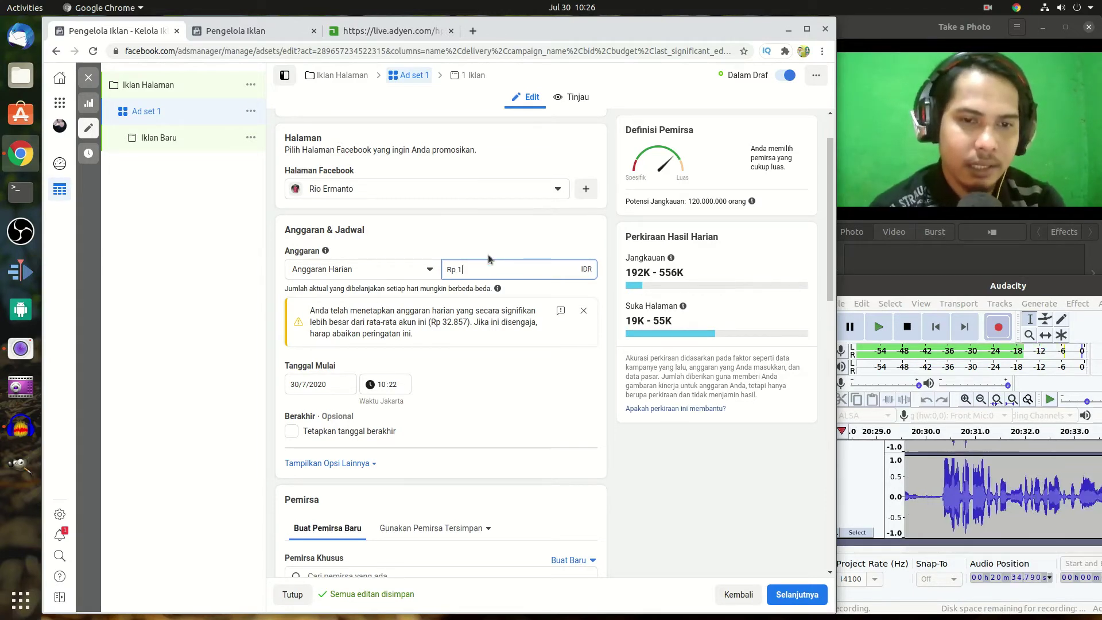
{"action": "key", "text": "BackSpace"}
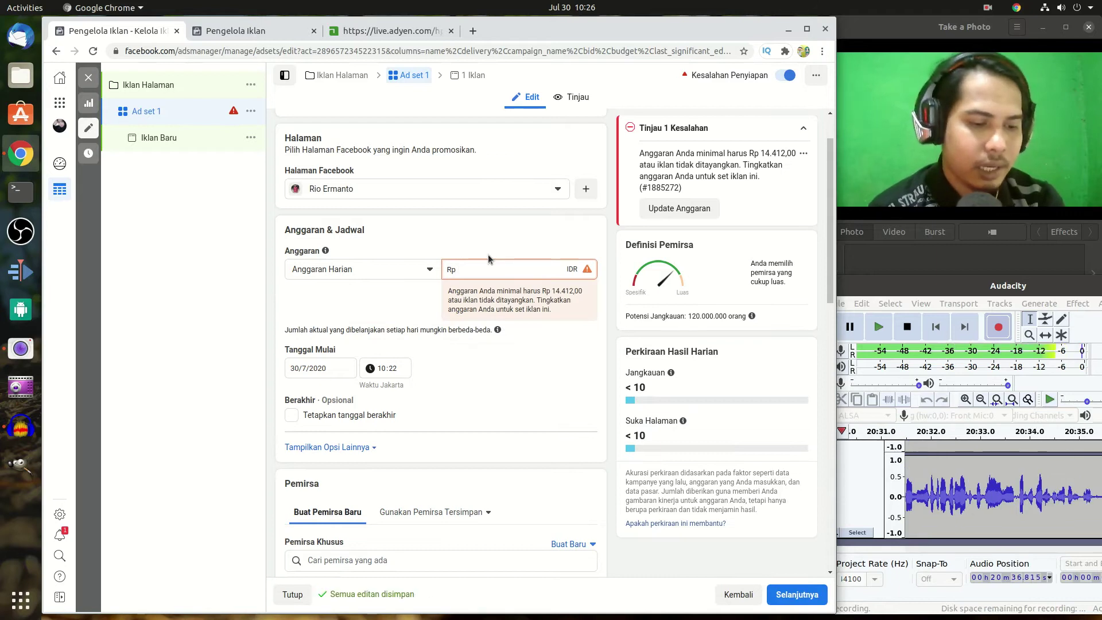
{"action": "type", "text": "30"}
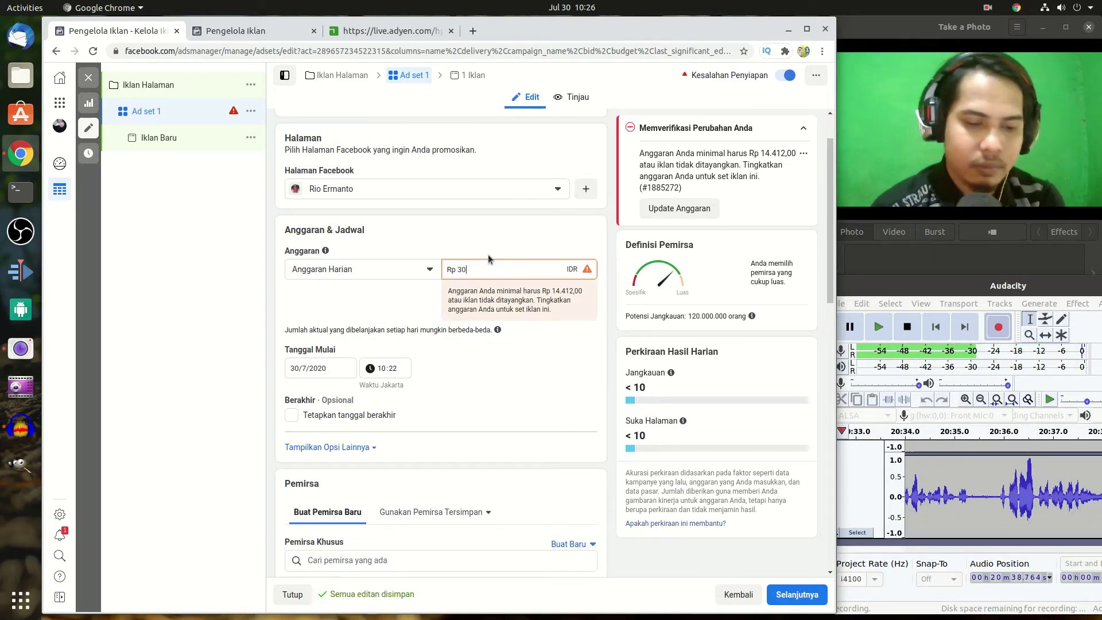
{"action": "type", "text": "000"}
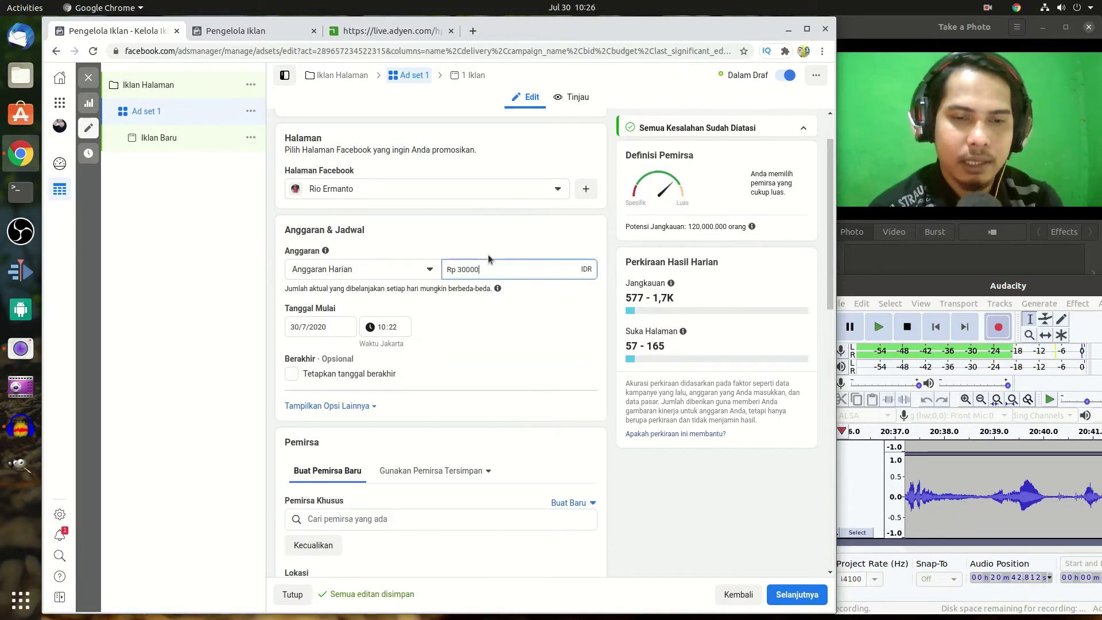
Schedule the ad set to start on 31/7/2020 at 05:00.
{"action": "scroll", "coordinate": [327, 276], "scroll_direction": "down", "scroll_amount": 2}
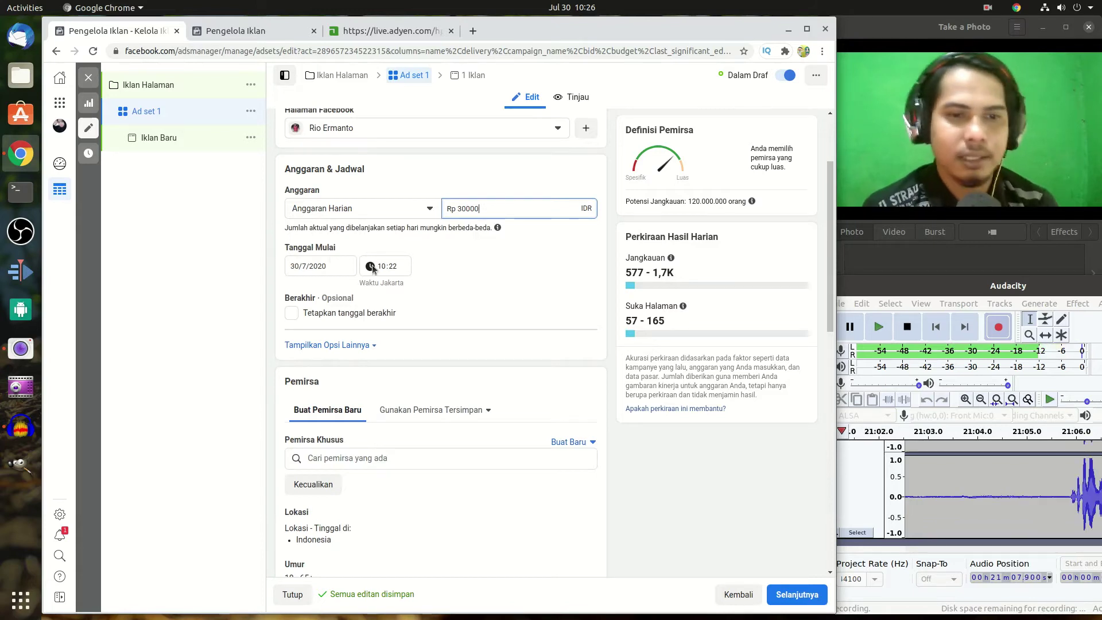
{"action": "left_click", "coordinate": [297, 266]}
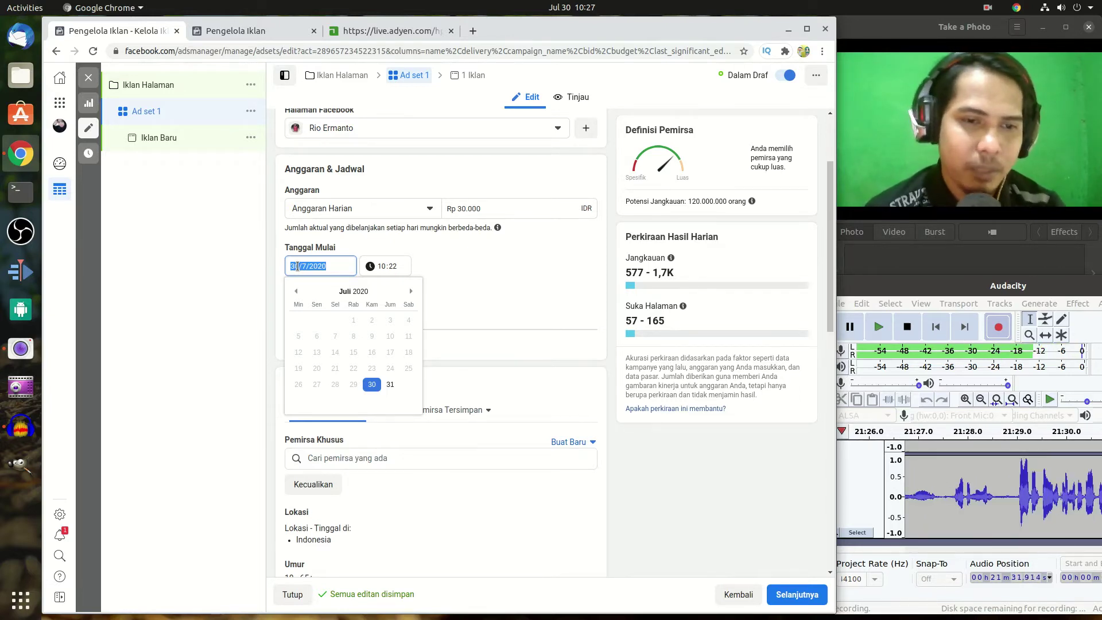
{"action": "left_click", "coordinate": [336, 263]}
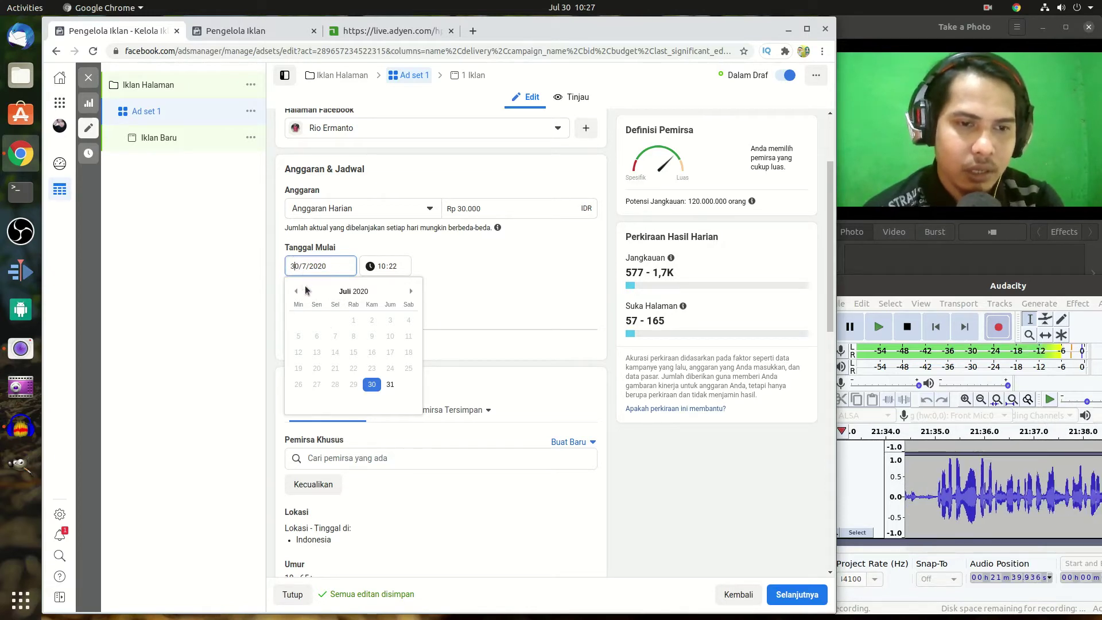
{"action": "left_click", "coordinate": [390, 384]}
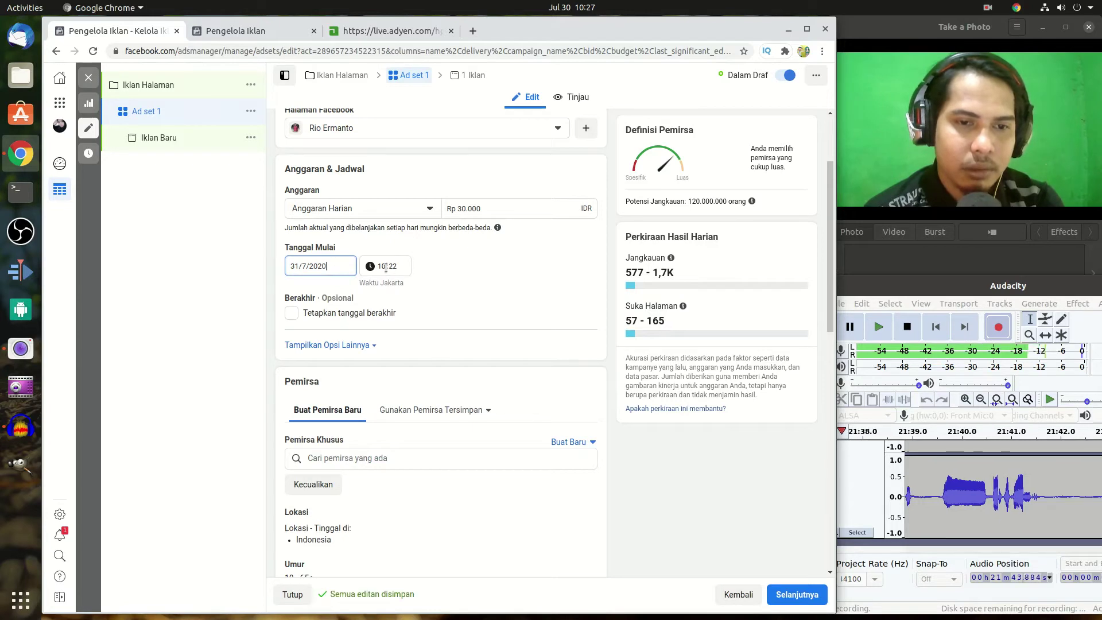
{"action": "left_click", "coordinate": [385, 268]}
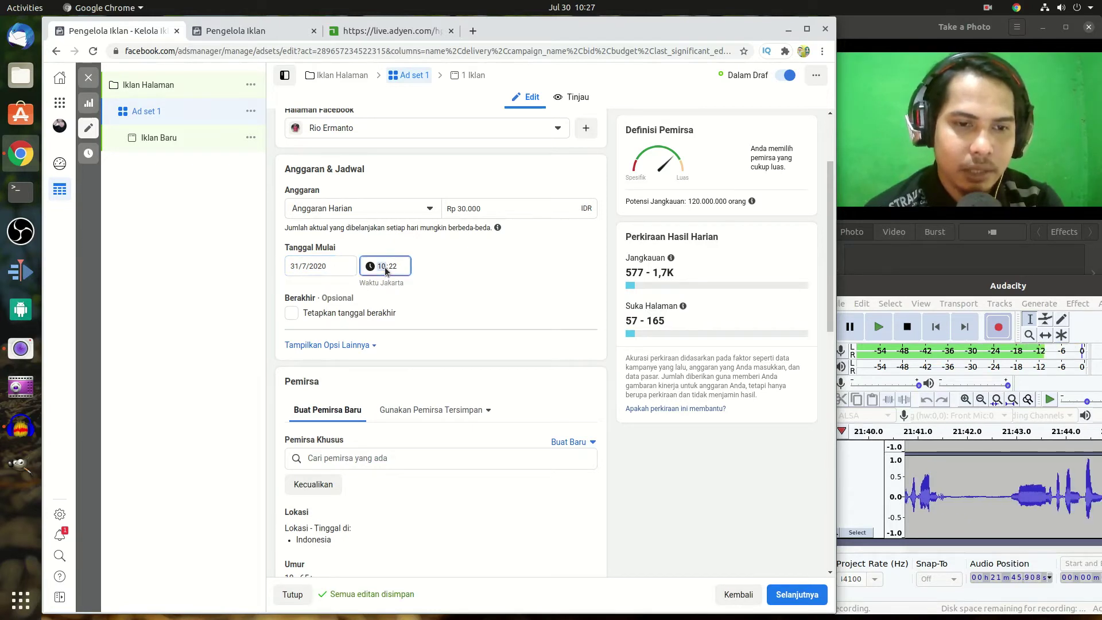
{"action": "type", "text": "05:"}
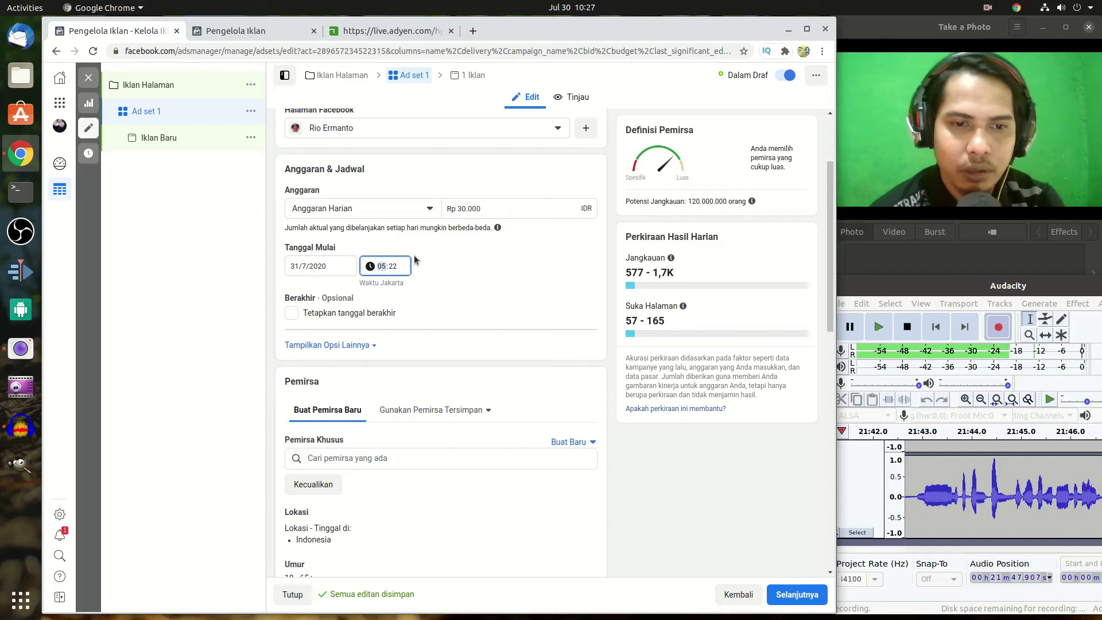
{"action": "type", "text": "00"}
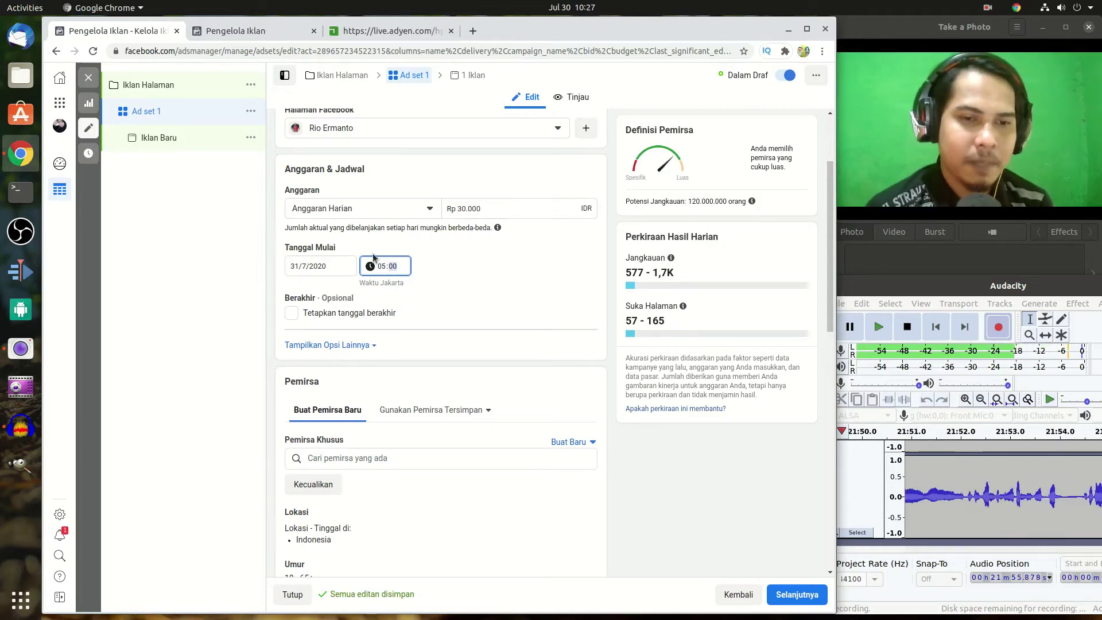
Show the additional budget and schedule options and review the ad scheduling and audience settings.
{"action": "left_click", "coordinate": [367, 348]}
{"action": "scroll", "coordinate": [330, 322], "scroll_direction": "down", "scroll_amount": 1}
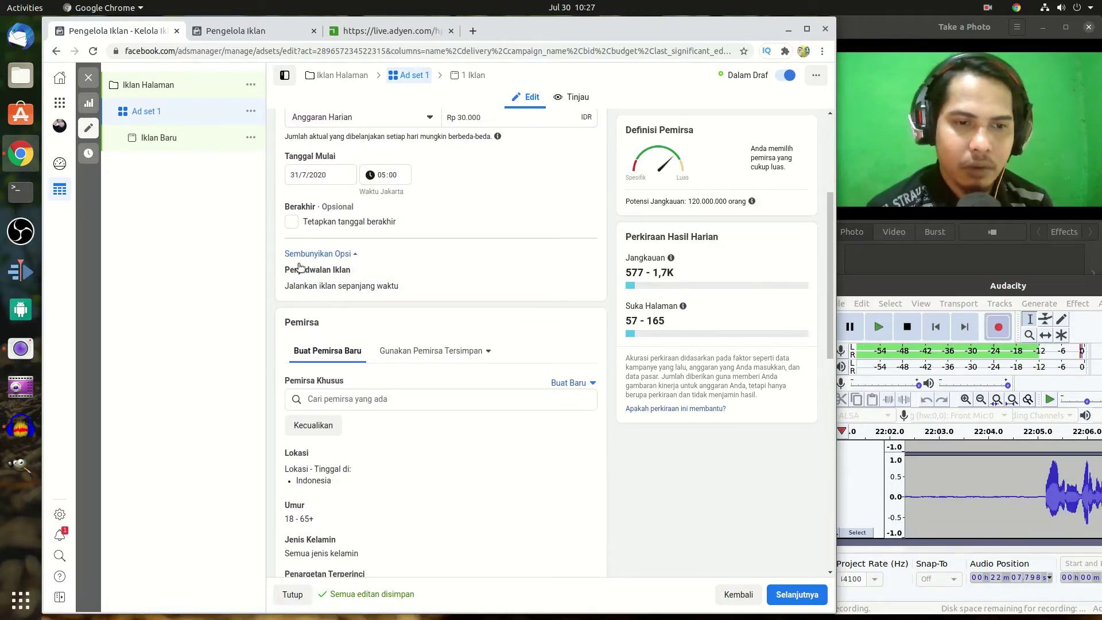
{"action": "scroll", "coordinate": [369, 303], "scroll_direction": "down", "scroll_amount": 4}
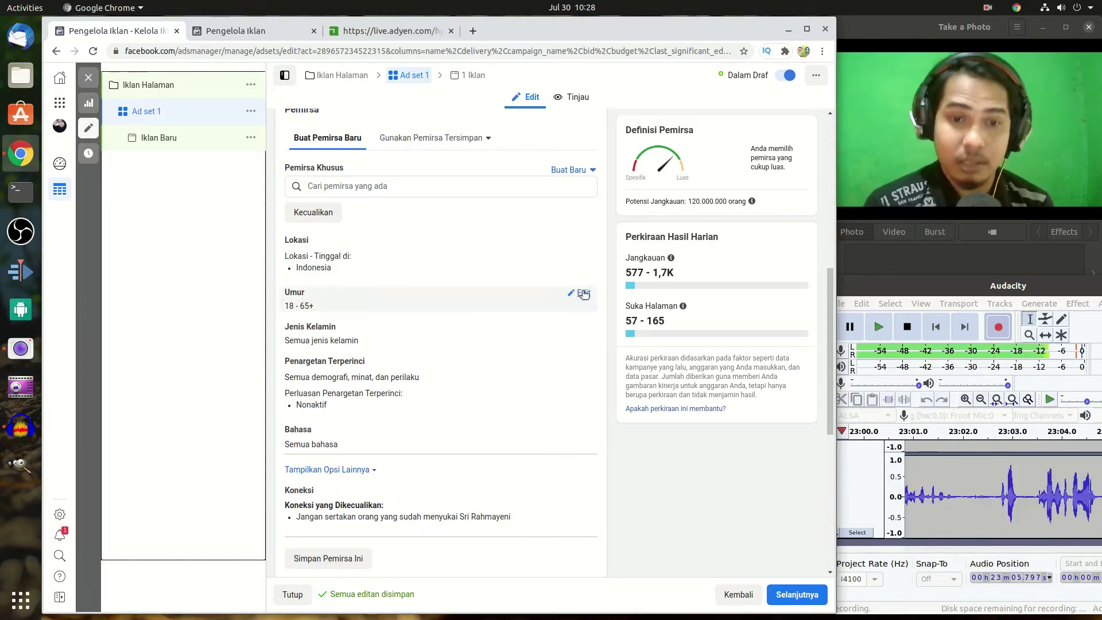
Set the ad set audience's age range to 13–24.
{"action": "left_click", "coordinate": [582, 293]}
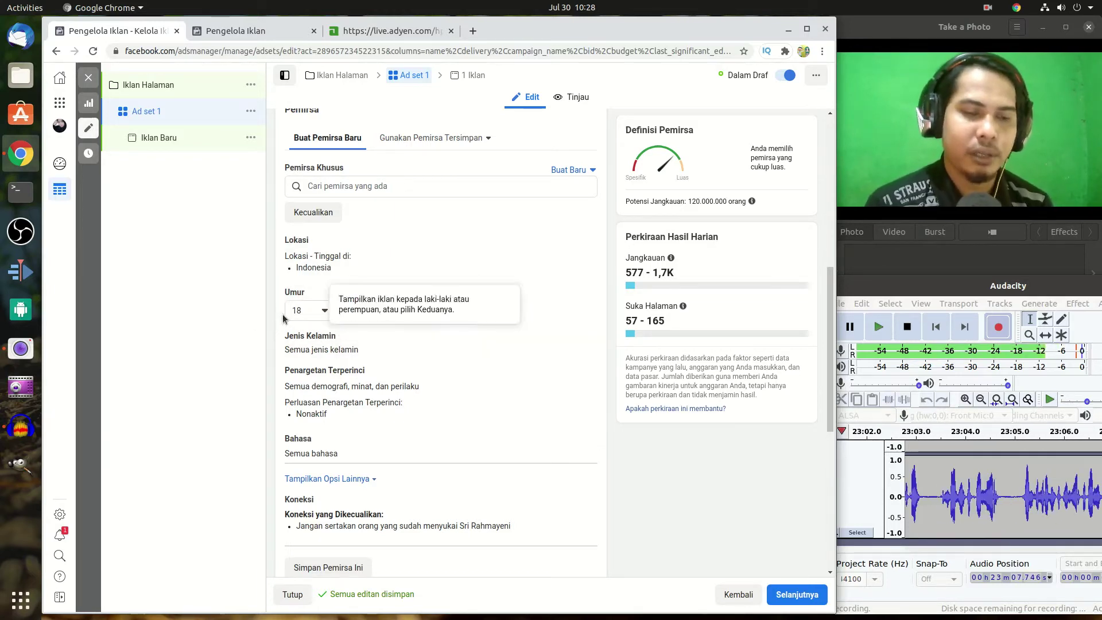
{"action": "left_click", "coordinate": [312, 311]}
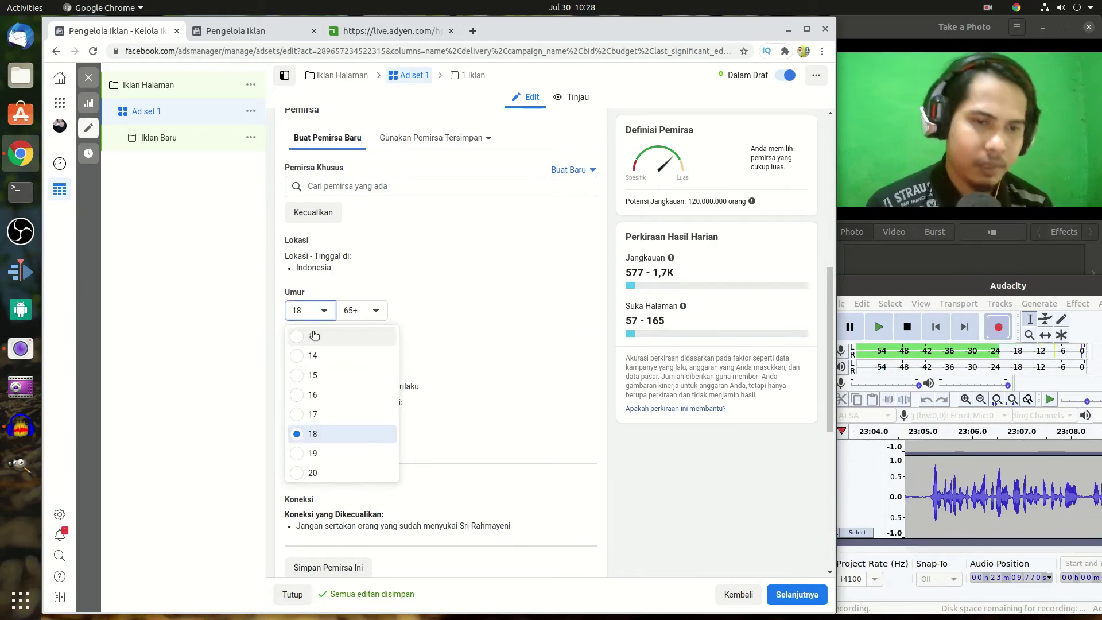
{"action": "left_click", "coordinate": [313, 335]}
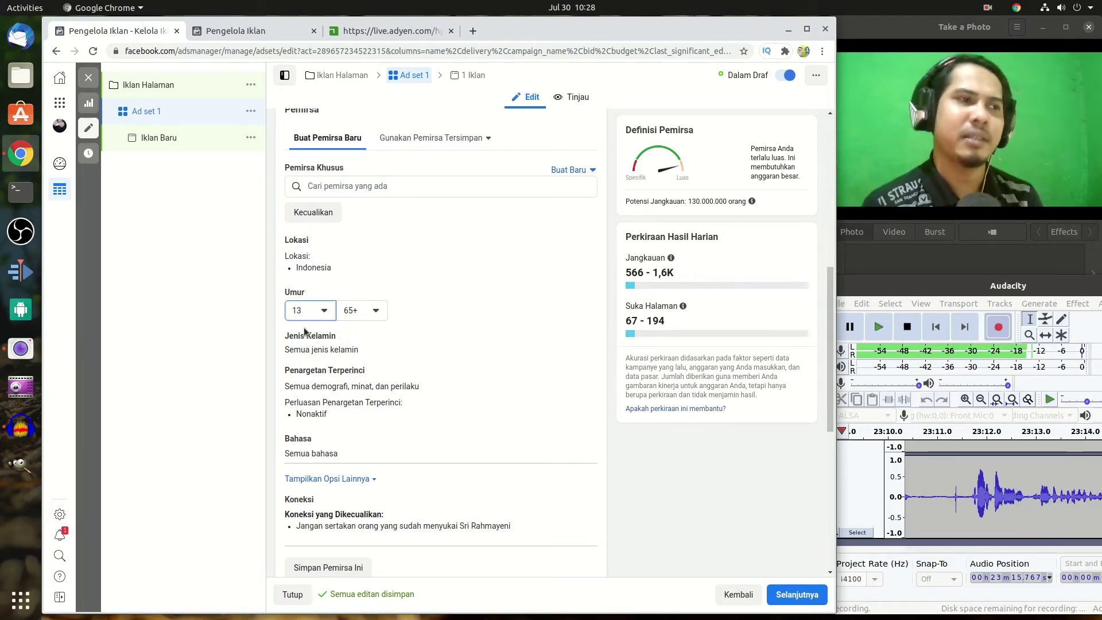
{"action": "left_click", "coordinate": [372, 311]}
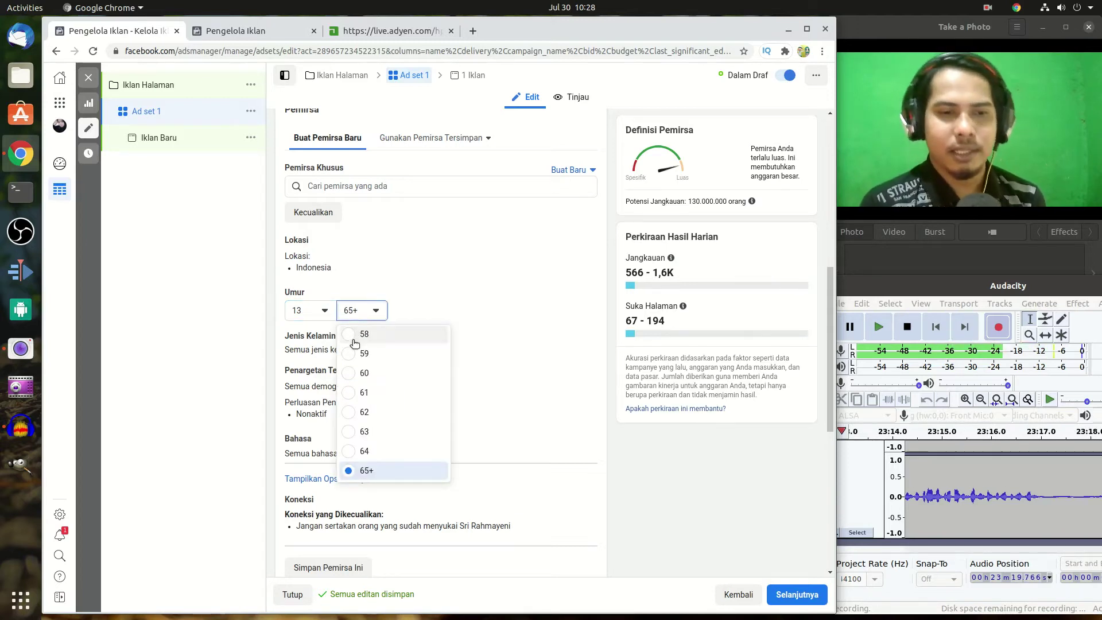
{"action": "scroll", "coordinate": [365, 425], "scroll_direction": "up", "scroll_amount": 5}
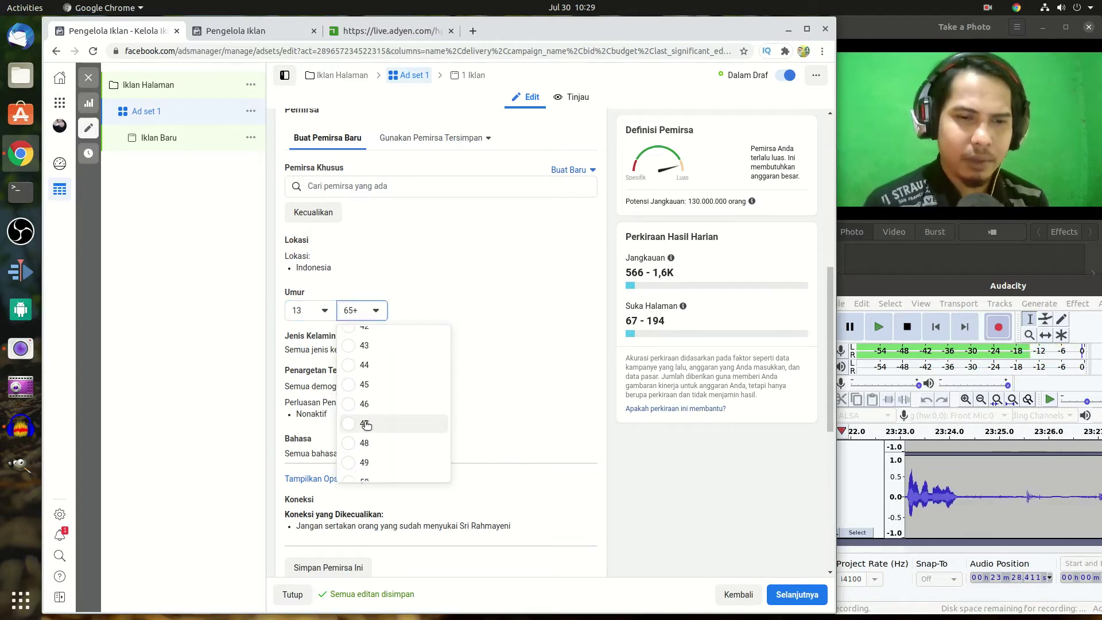
{"action": "scroll", "coordinate": [366, 424], "scroll_direction": "up", "scroll_amount": 6}
{"action": "scroll", "coordinate": [365, 427], "scroll_direction": "up", "scroll_amount": 1}
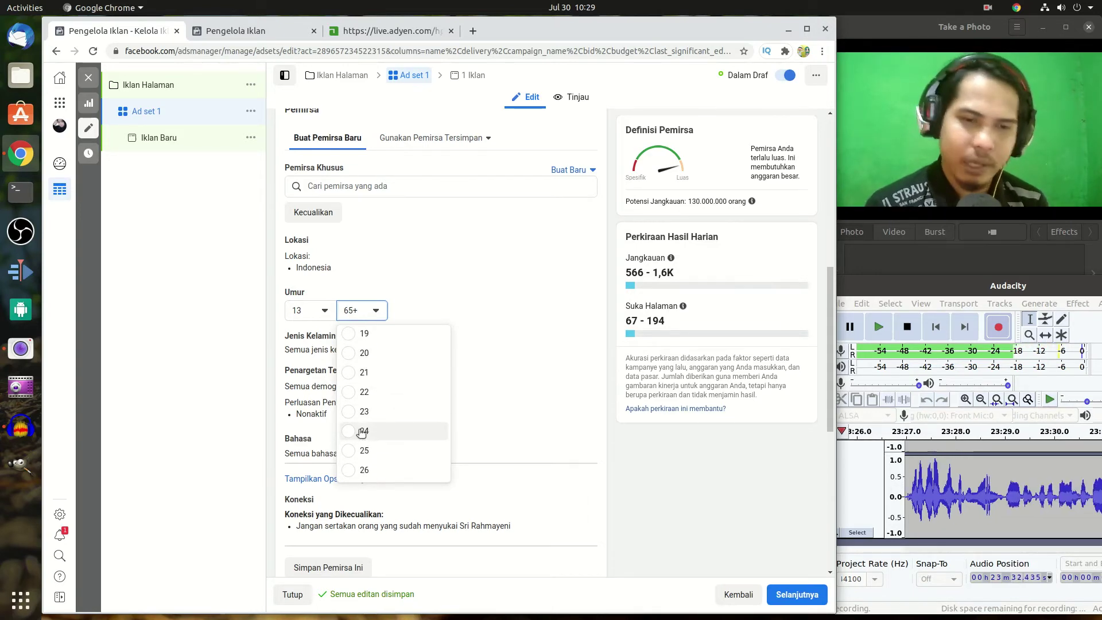
{"action": "left_click", "coordinate": [361, 432]}
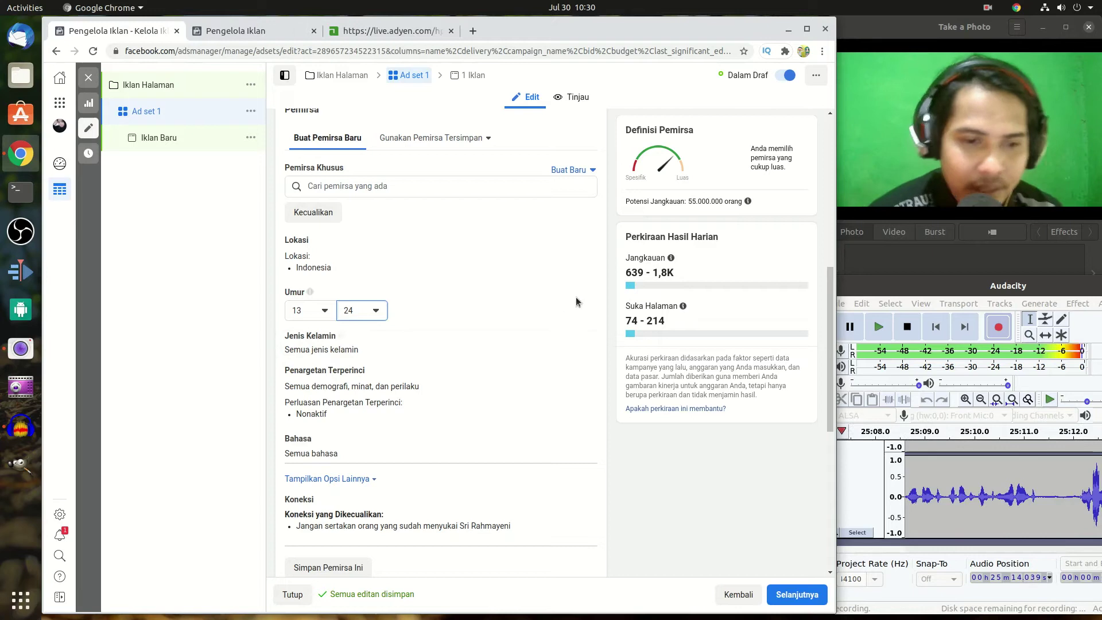
Open the audience's gender and detailed targeting settings for editing.
{"action": "mouse_move", "coordinate": [583, 338]}
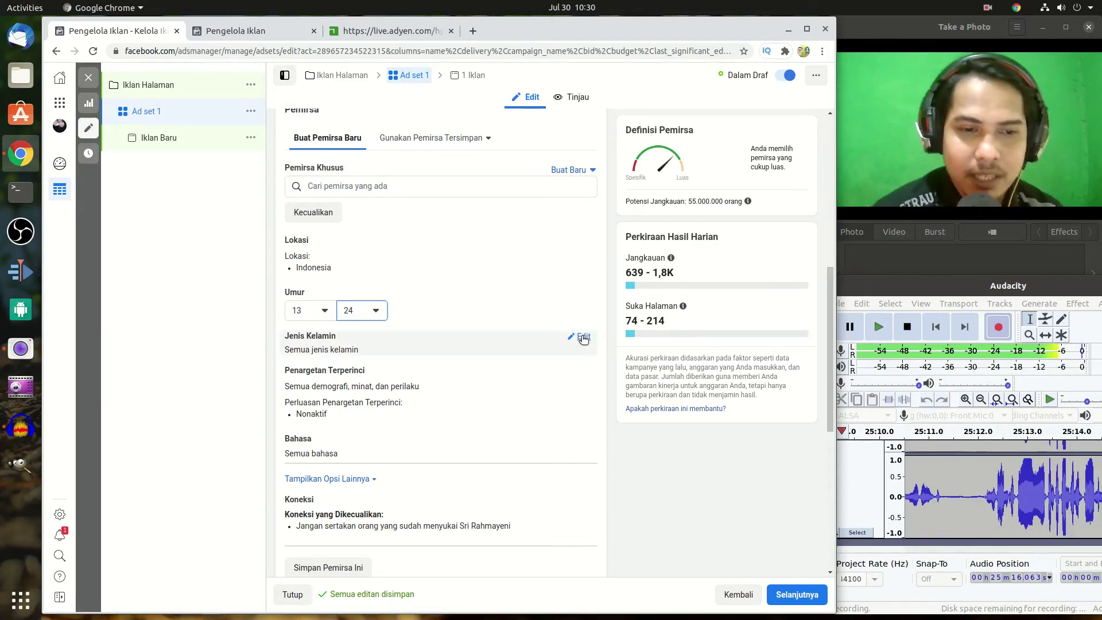
{"action": "left_click", "coordinate": [582, 337]}
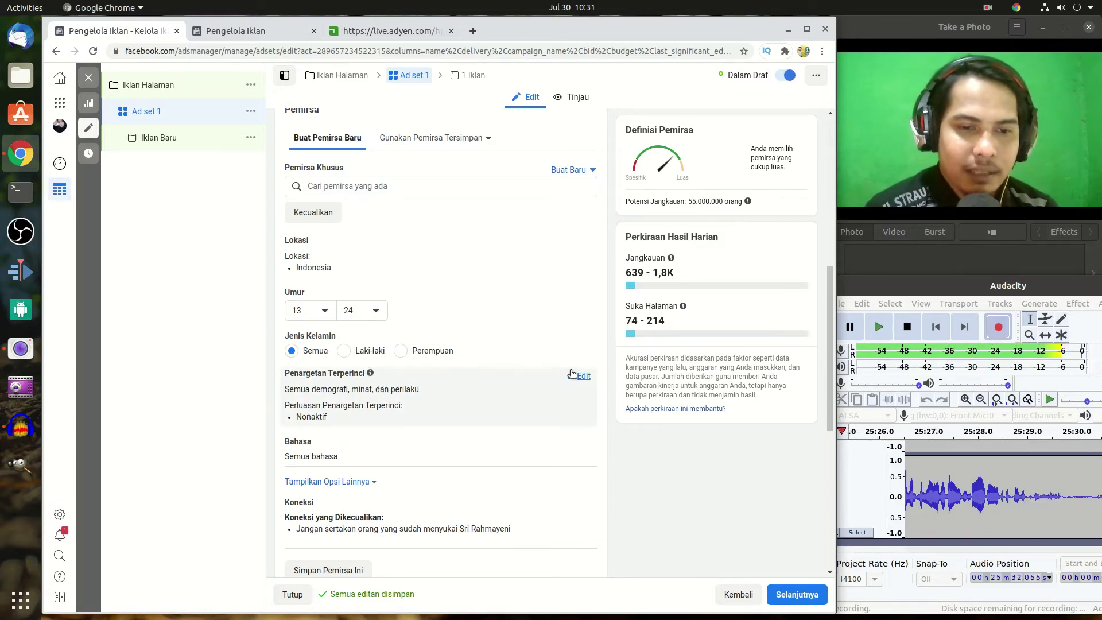
{"action": "left_click", "coordinate": [580, 376]}
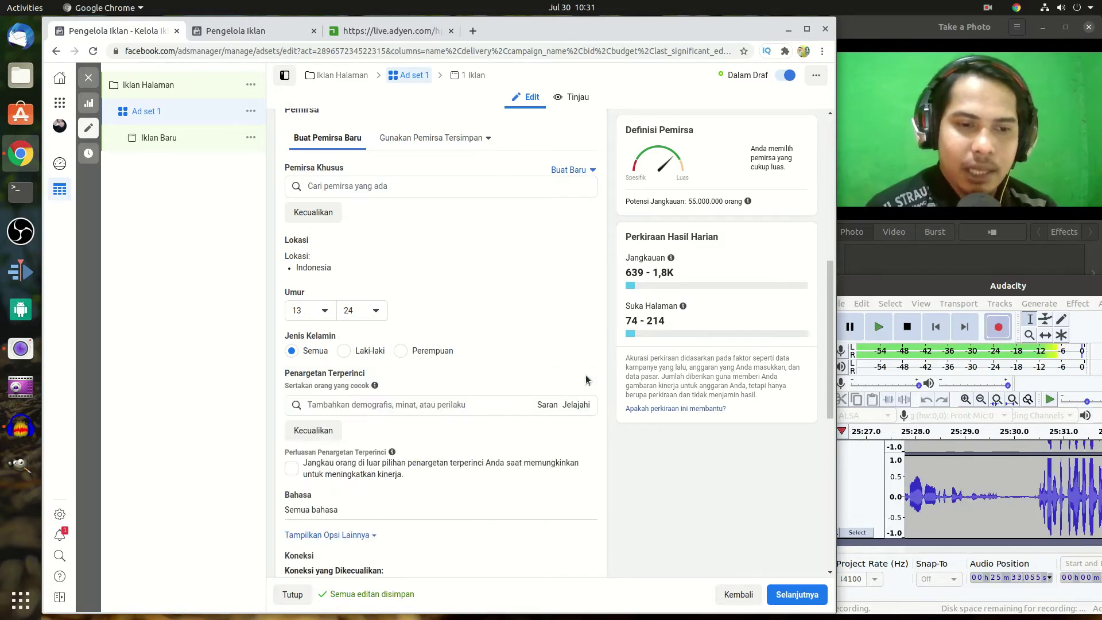
Try Mobile Legends: Bang bang as a detailed targeting interest, and remove it from the audience.
{"action": "left_click", "coordinate": [428, 405]}
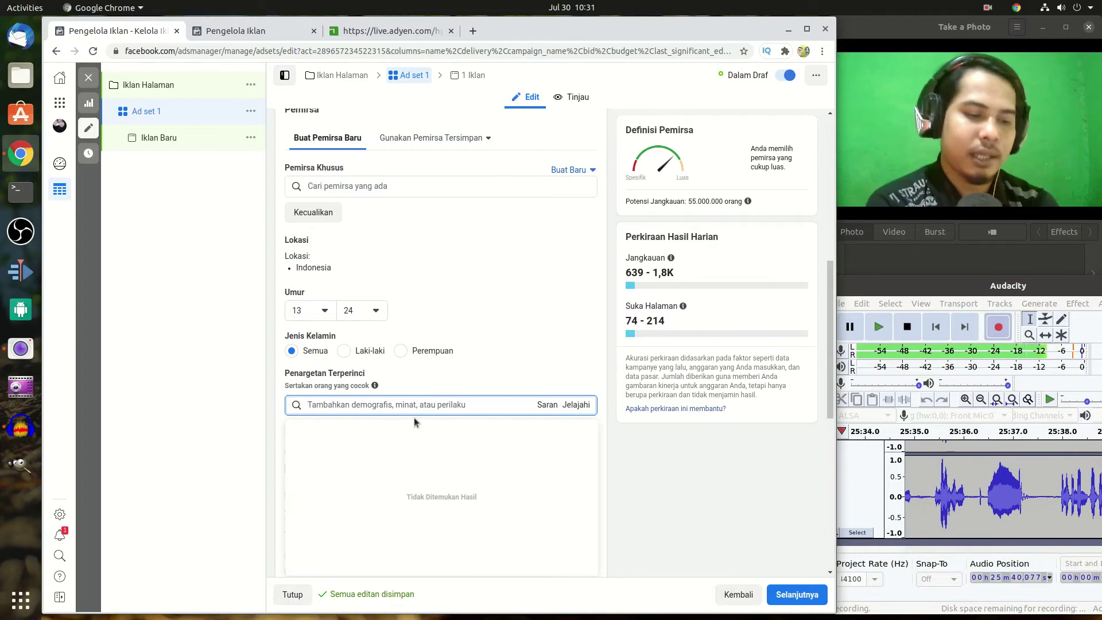
{"action": "type", "text": "mobile l"}
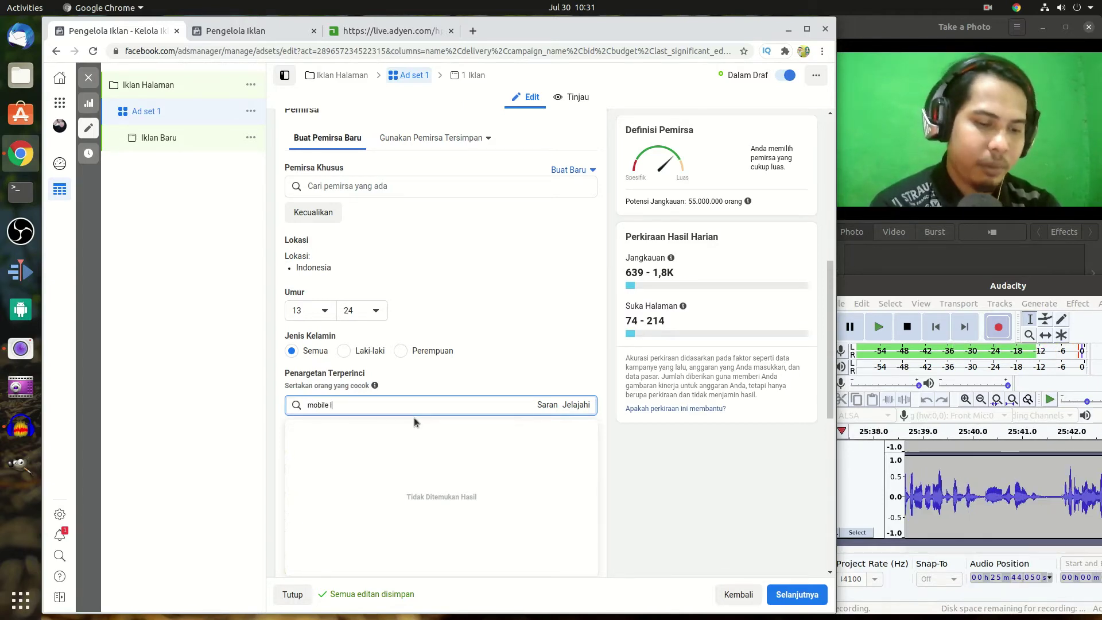
{"action": "type", "text": "egend"}
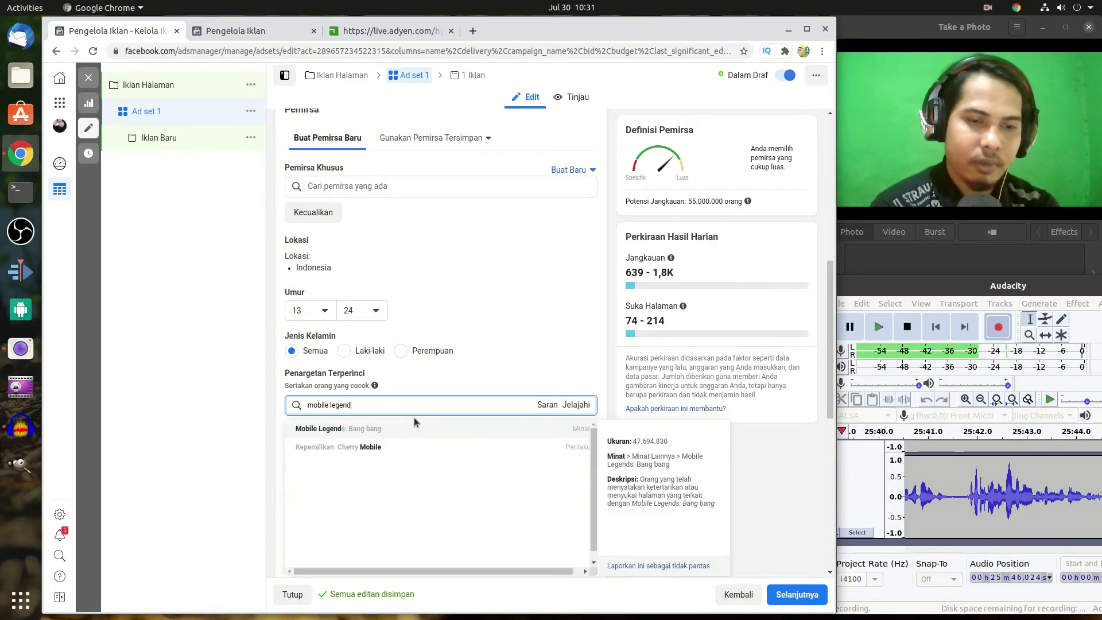
{"action": "left_click", "coordinate": [415, 419]}
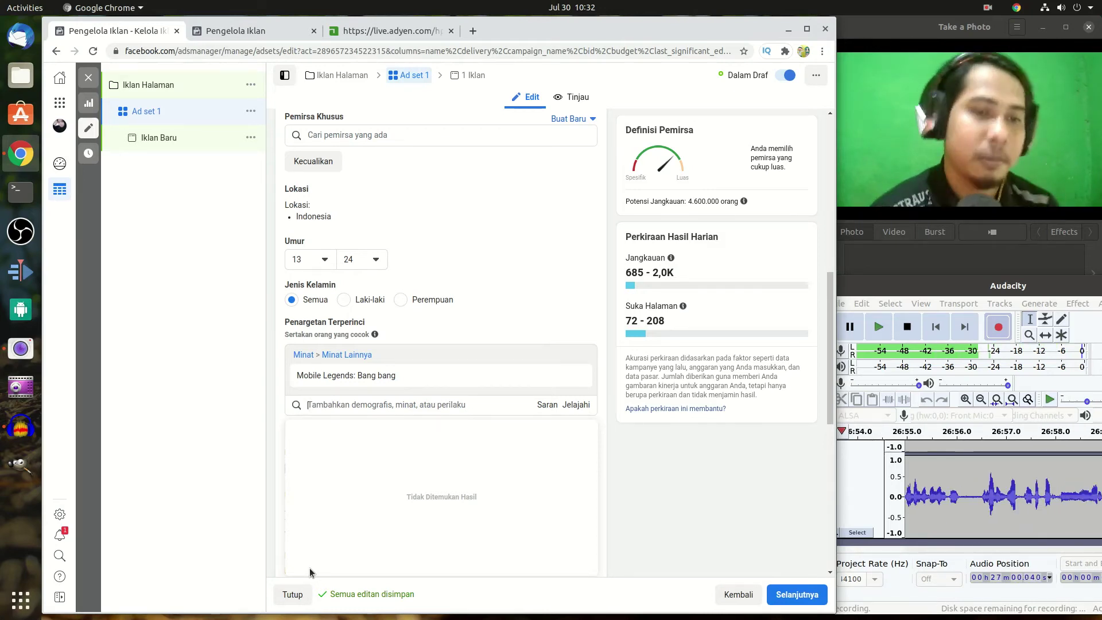
{"action": "mouse_move", "coordinate": [510, 386]}
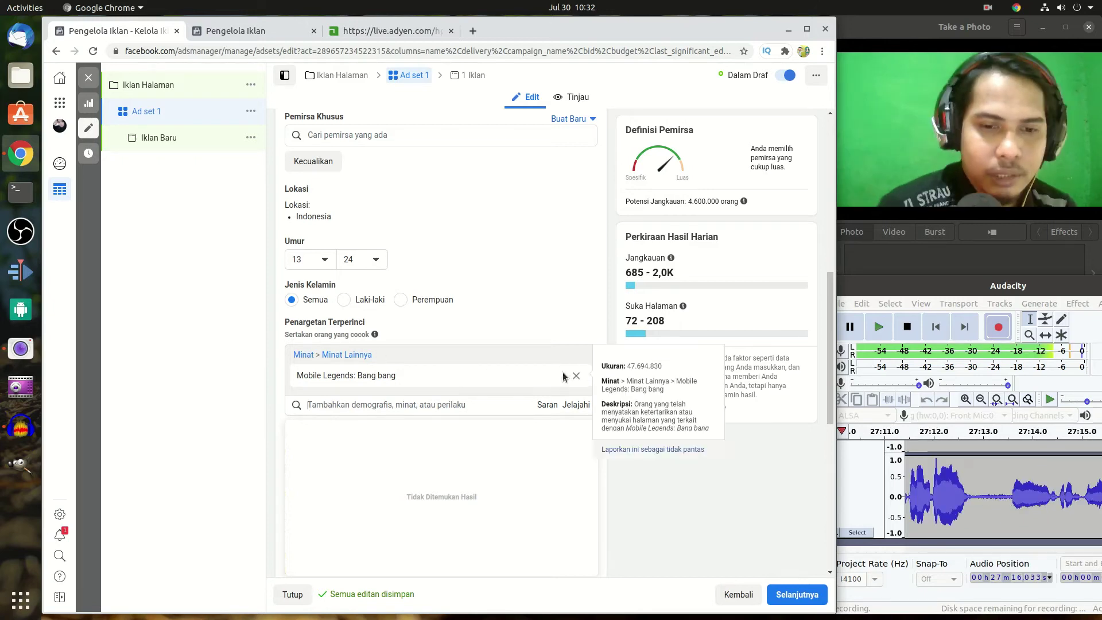
{"action": "left_click", "coordinate": [576, 376]}
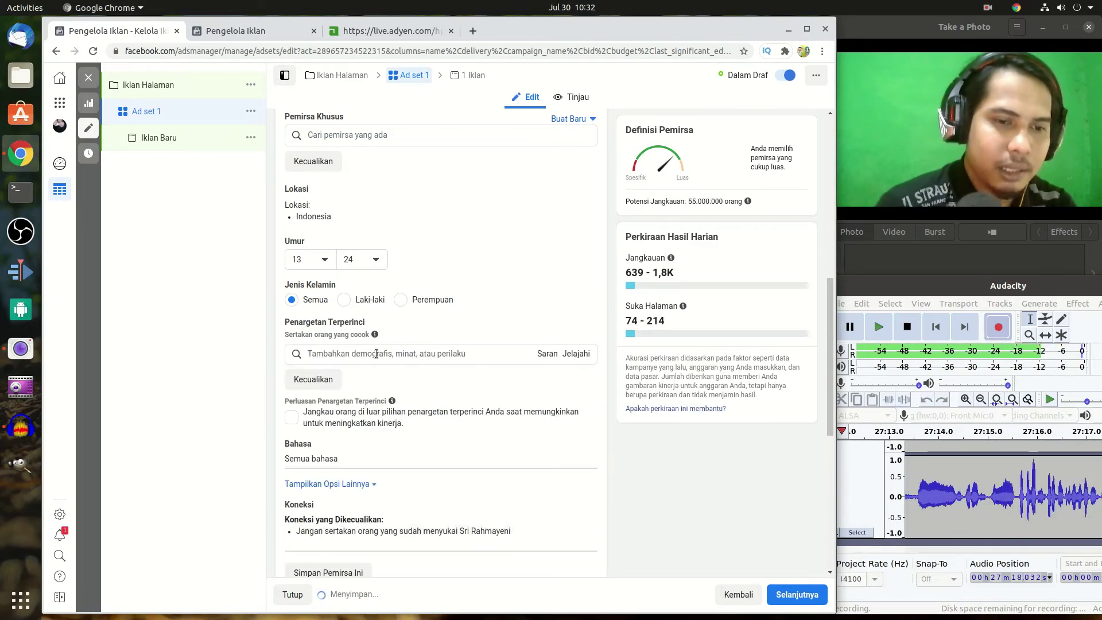
Try Ustadz Yusuf Mansur as a detailed targeting interest, and remove it from the audience.
{"action": "left_click", "coordinate": [370, 353]}
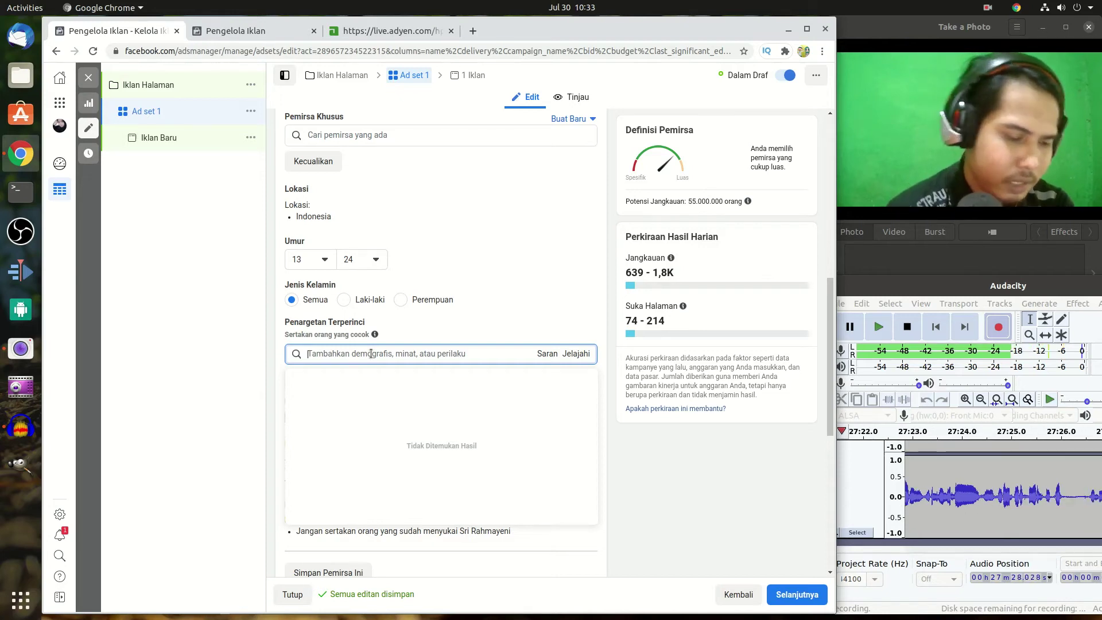
{"action": "type", "text": "yusuf"}
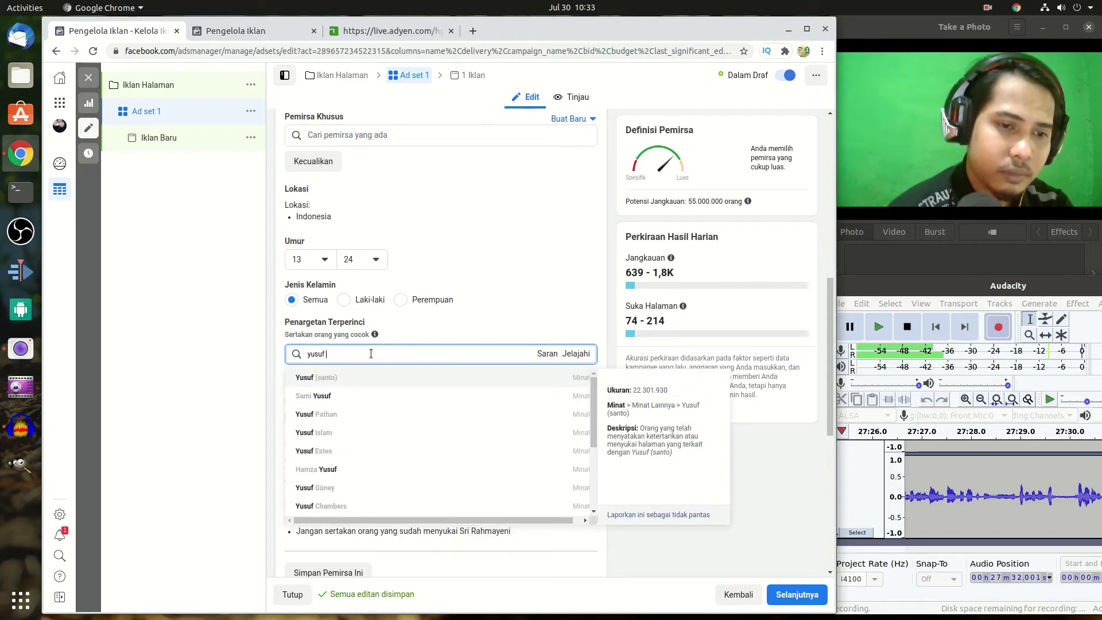
{"action": "type", "text": " mans"}
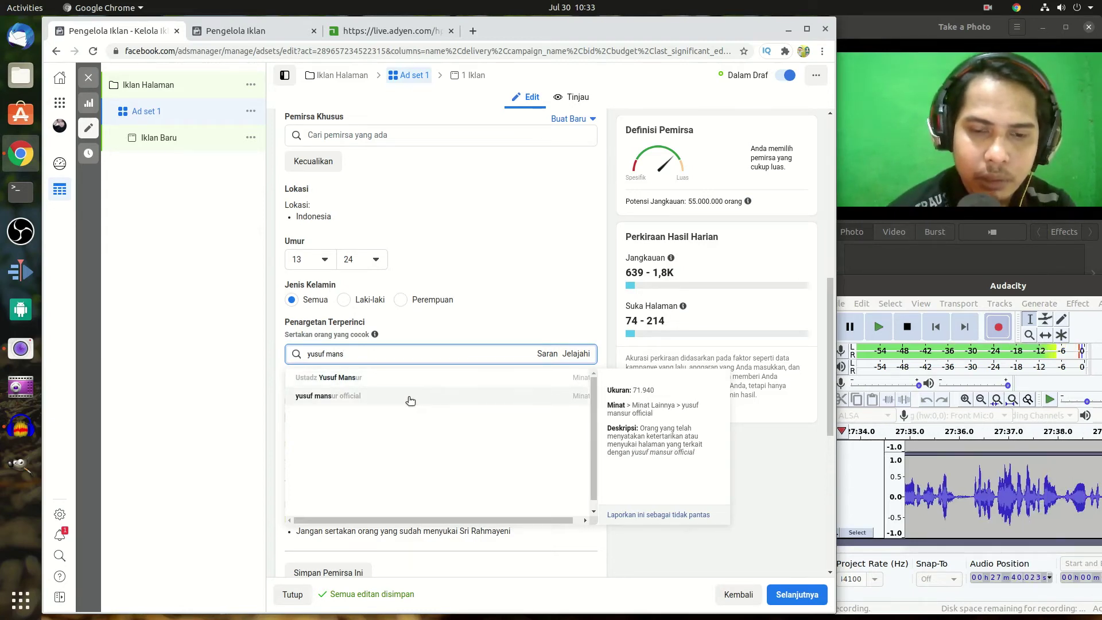
{"action": "left_click", "coordinate": [373, 379]}
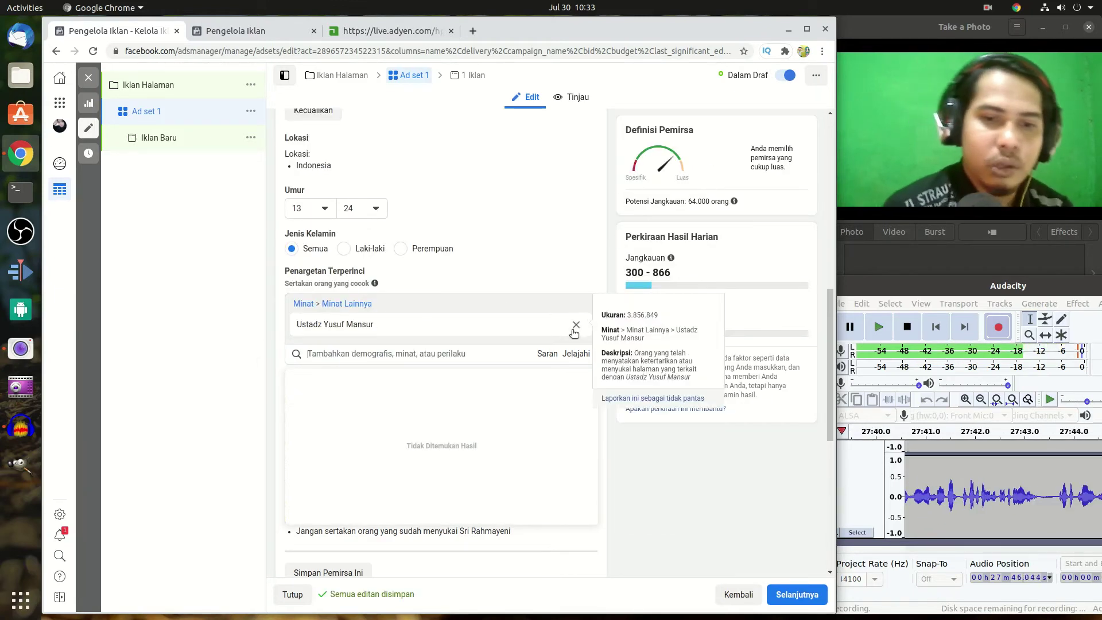
{"action": "left_click", "coordinate": [578, 325]}
Add the general Barcelona interest to the audience's detailed targeting.
{"action": "left_click", "coordinate": [446, 303]}
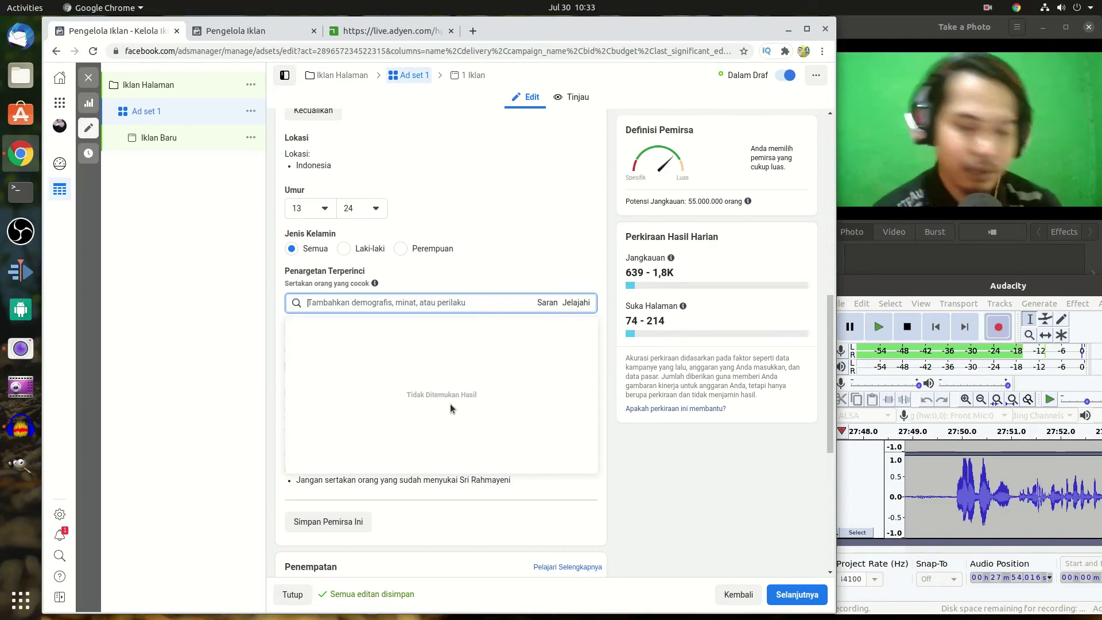
{"action": "type", "text": "barcelona"}
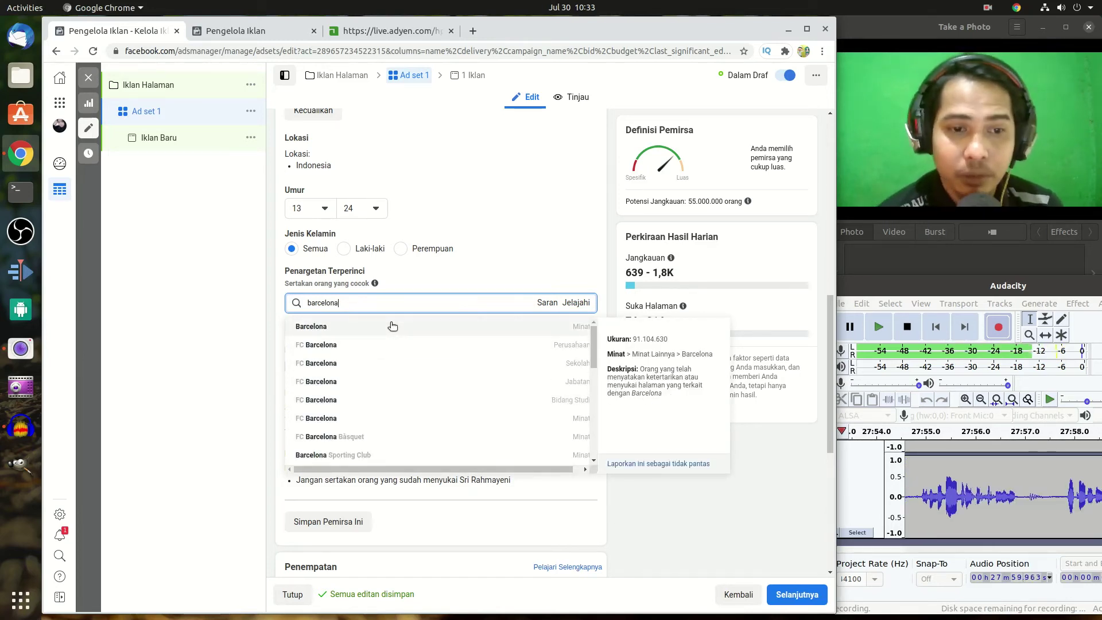
{"action": "left_click", "coordinate": [391, 325]}
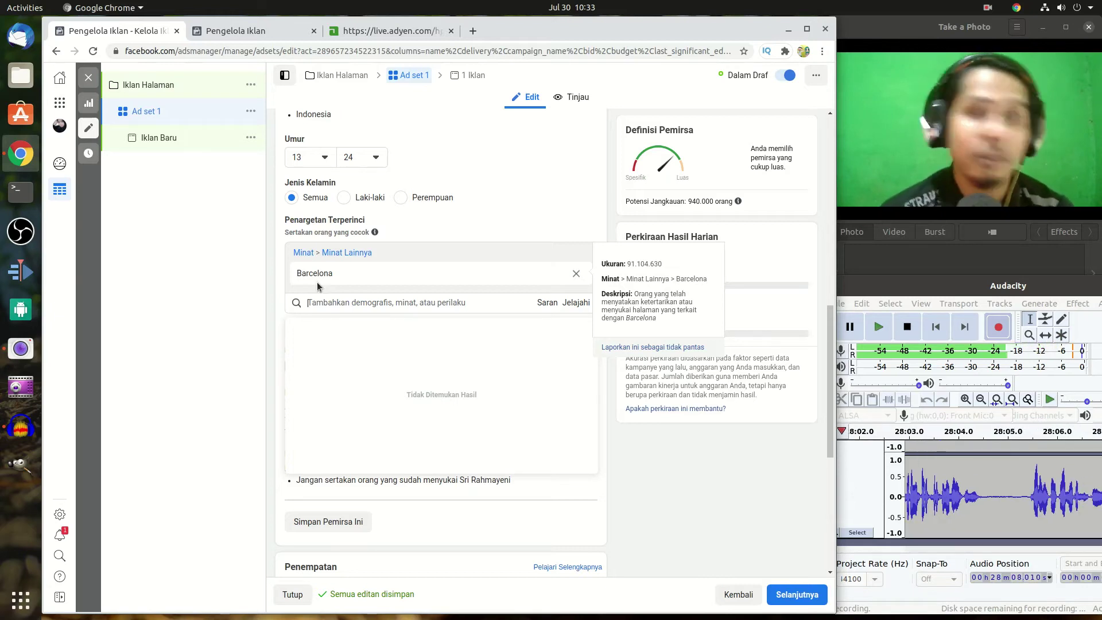
Switch the ad set's placement to manual (Penempatan Manual).
{"action": "scroll", "coordinate": [425, 373], "scroll_direction": "down", "scroll_amount": 4}
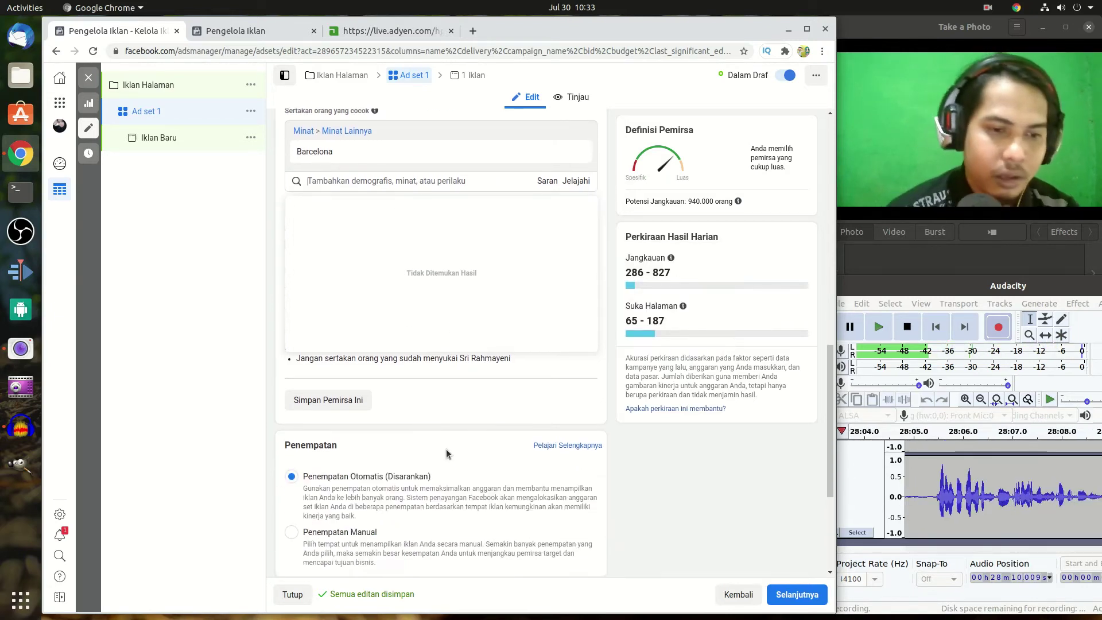
{"action": "scroll", "coordinate": [409, 346], "scroll_direction": "down", "scroll_amount": 2}
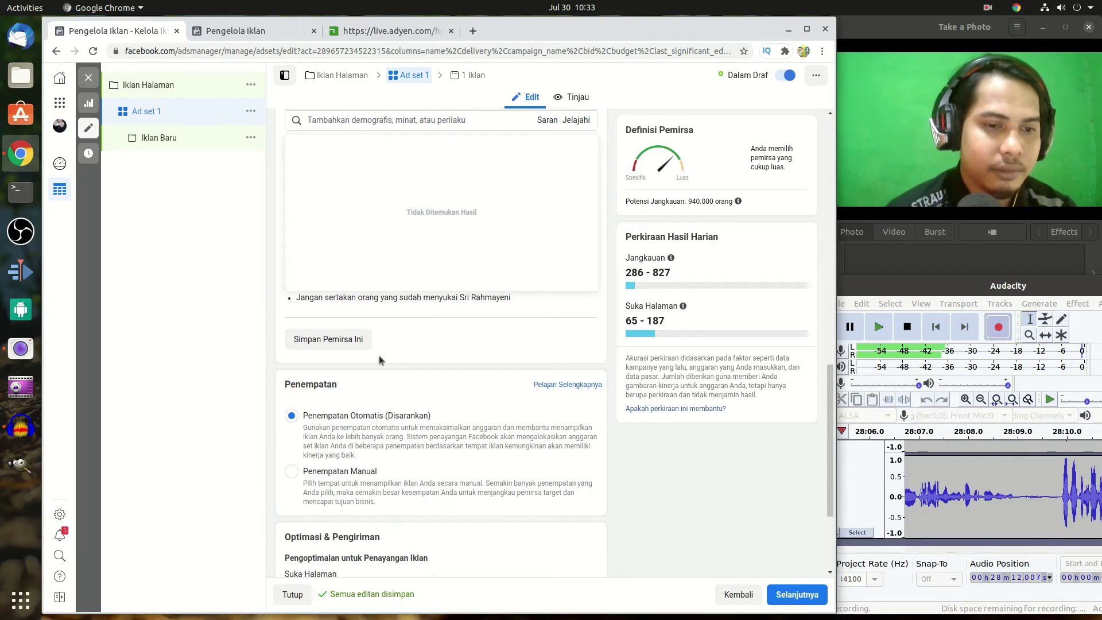
{"action": "scroll", "coordinate": [369, 351], "scroll_direction": "down", "scroll_amount": 2}
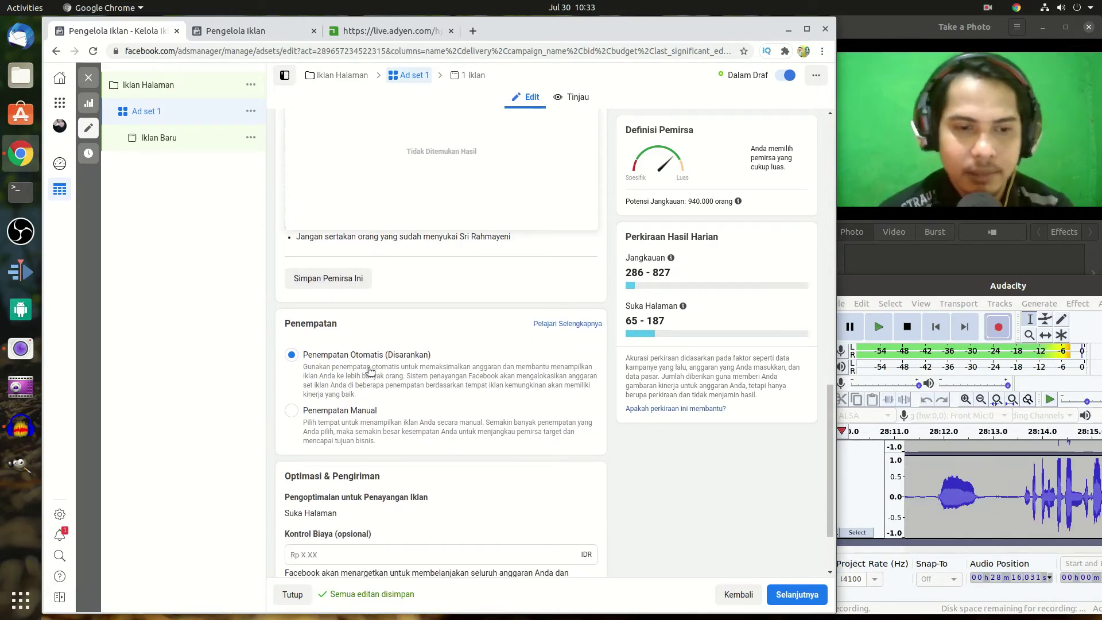
{"action": "left_click", "coordinate": [356, 412]}
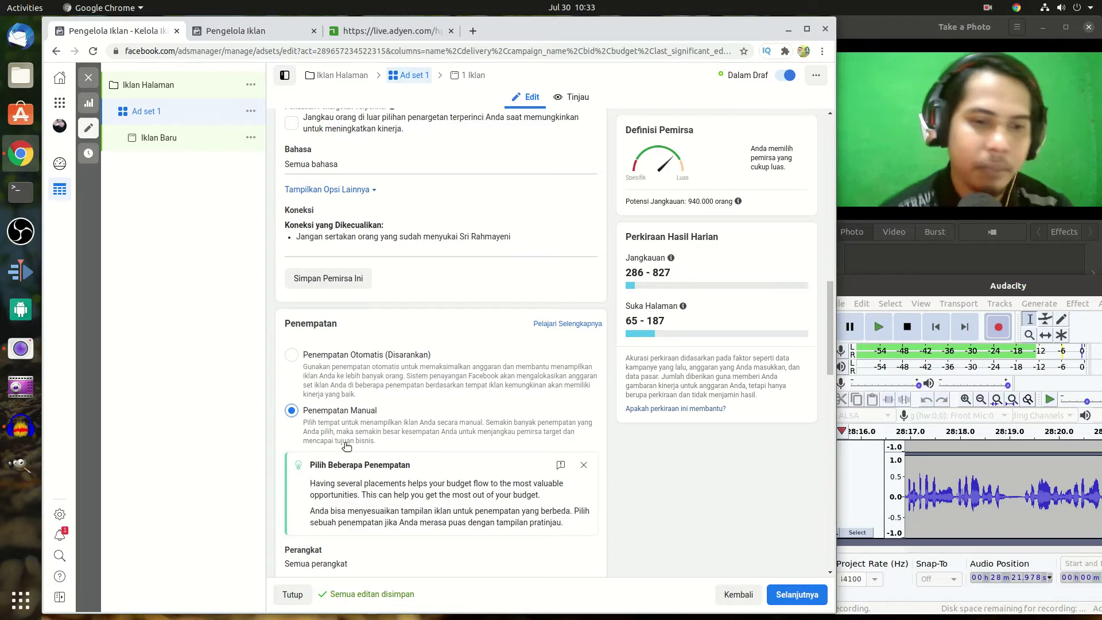
Examine which platforms and feed, story and in-stream placements are offered under manual placement.
{"action": "scroll", "coordinate": [363, 421], "scroll_direction": "down", "scroll_amount": 1}
{"action": "scroll", "coordinate": [365, 423], "scroll_direction": "down", "scroll_amount": 2}
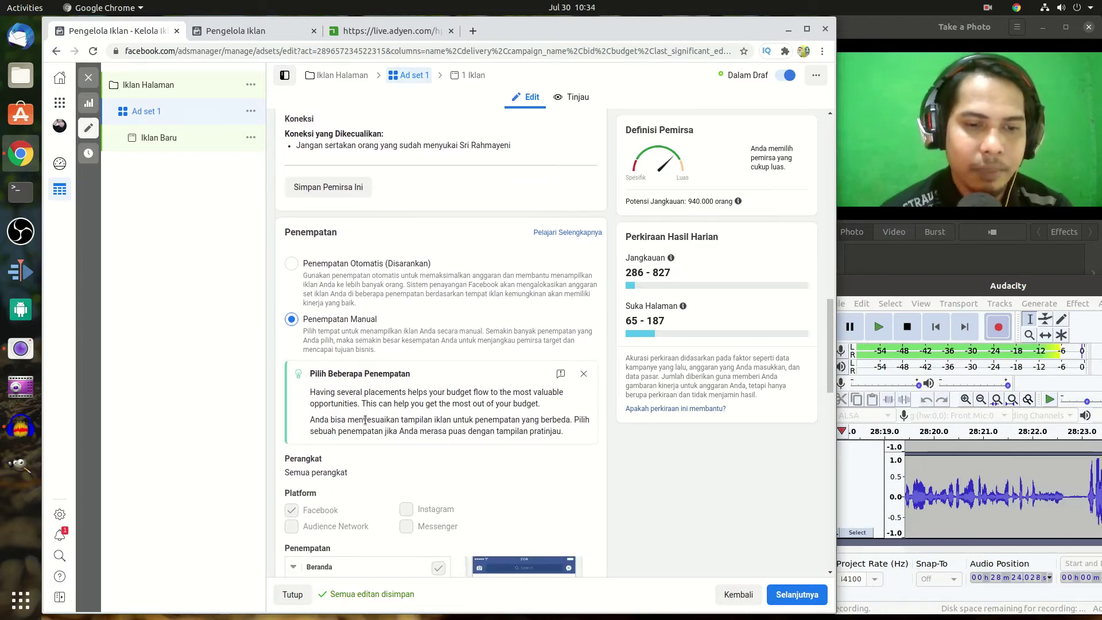
{"action": "scroll", "coordinate": [365, 421], "scroll_direction": "down", "scroll_amount": 7}
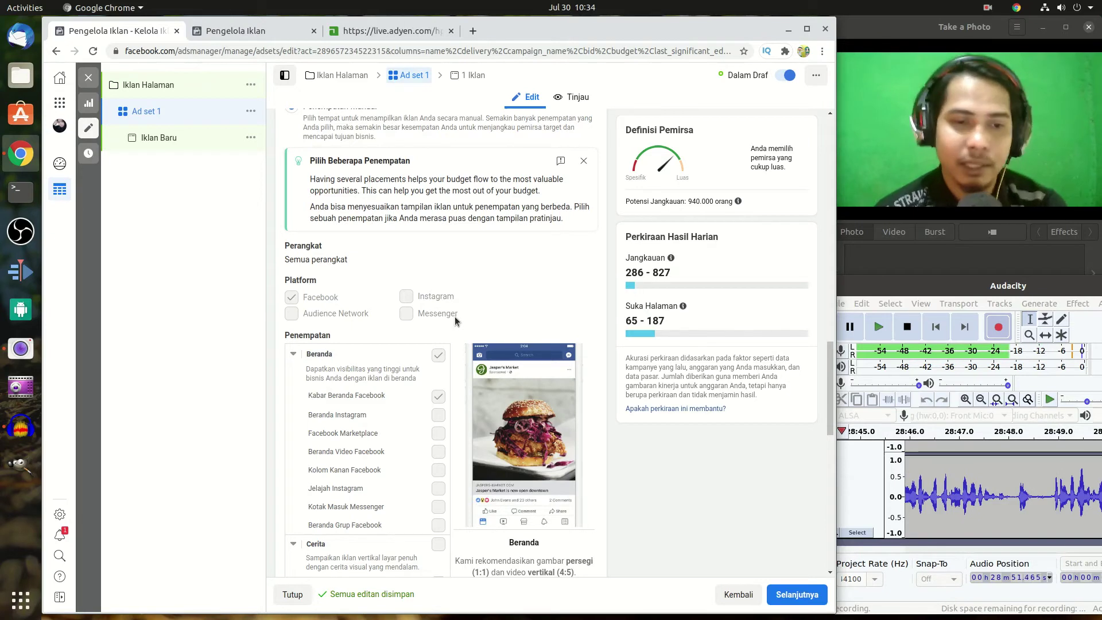
{"action": "scroll", "coordinate": [453, 367], "scroll_direction": "down", "scroll_amount": 4}
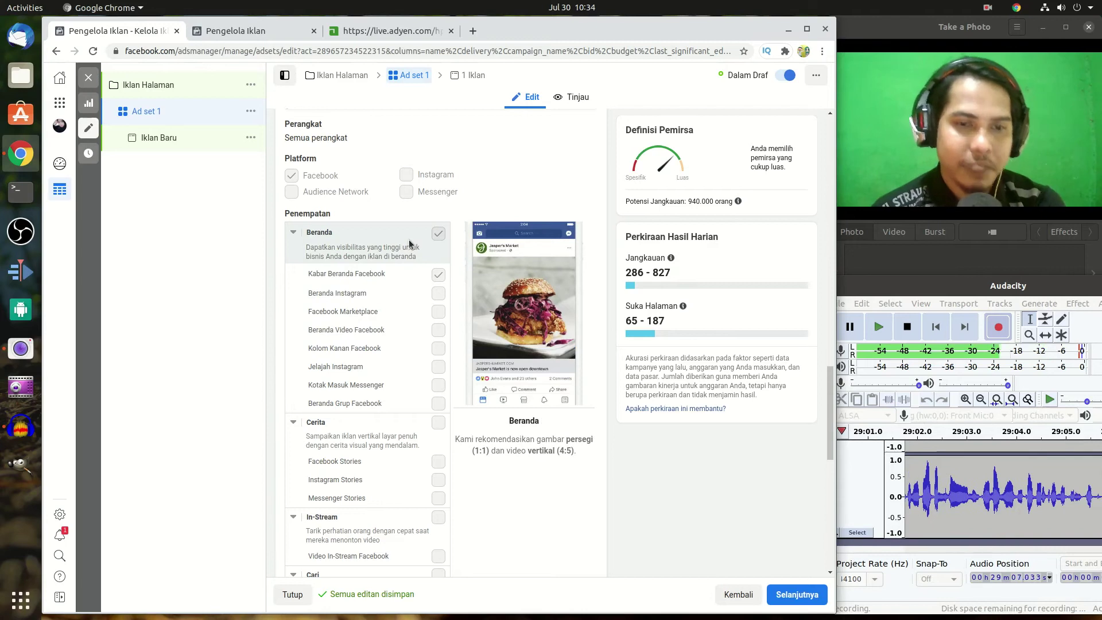
{"action": "scroll", "coordinate": [397, 249], "scroll_direction": "down", "scroll_amount": 3}
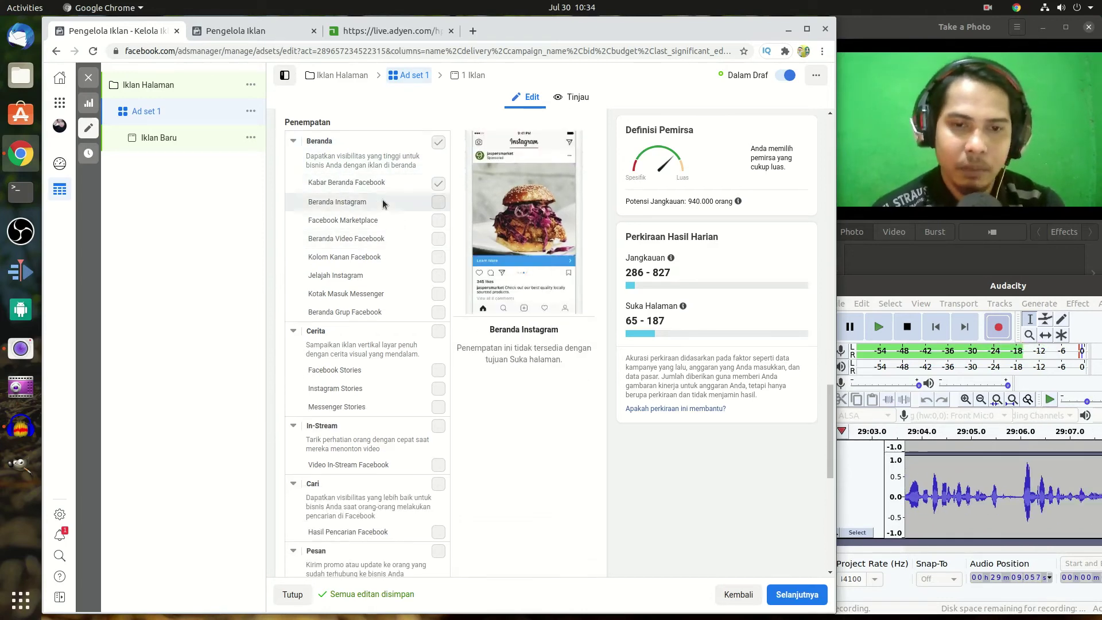
{"action": "scroll", "coordinate": [370, 202], "scroll_direction": "up", "scroll_amount": 2}
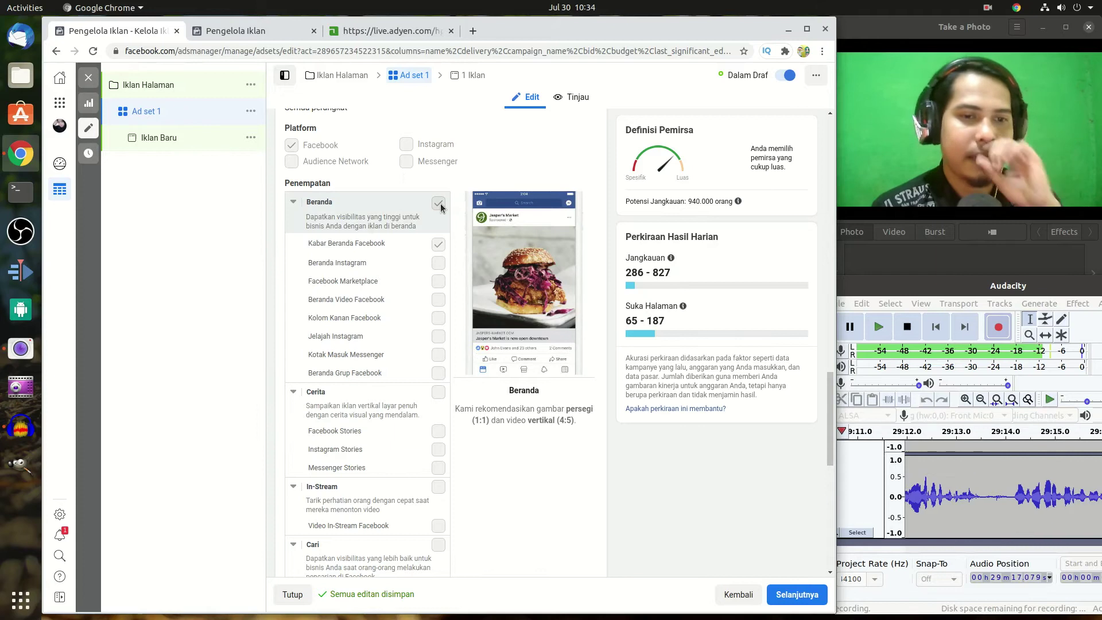
Keep Semua Perangkat Seluler as the ad set's mobile device targeting, and try the Wi-Fi-only restriction before clearing it.
{"action": "scroll", "coordinate": [429, 205], "scroll_direction": "down", "scroll_amount": 9}
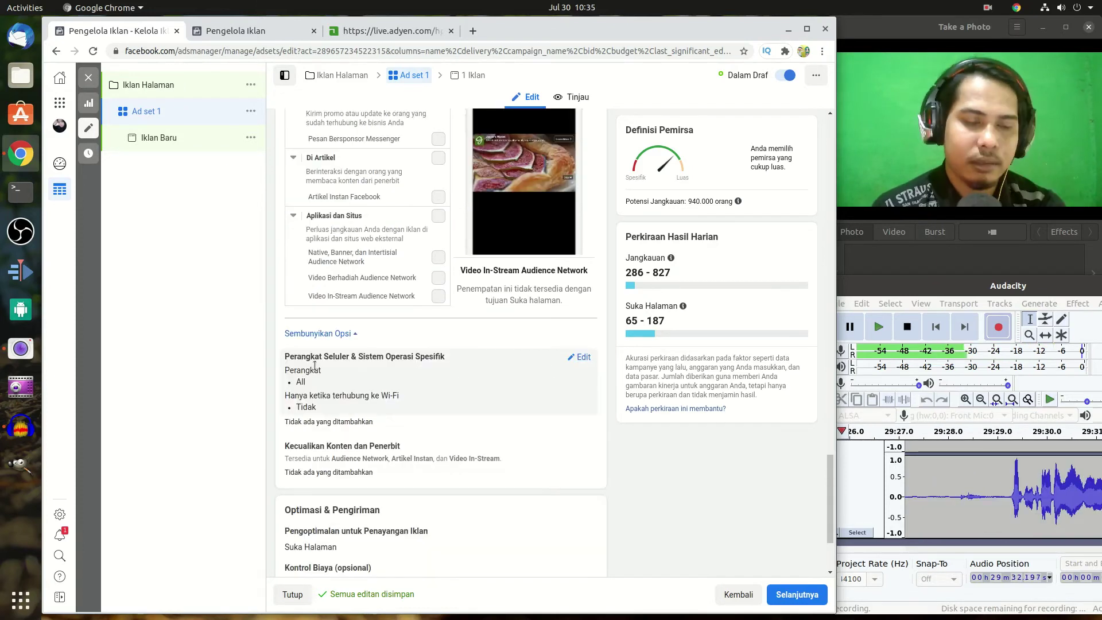
{"action": "left_click", "coordinate": [583, 357]}
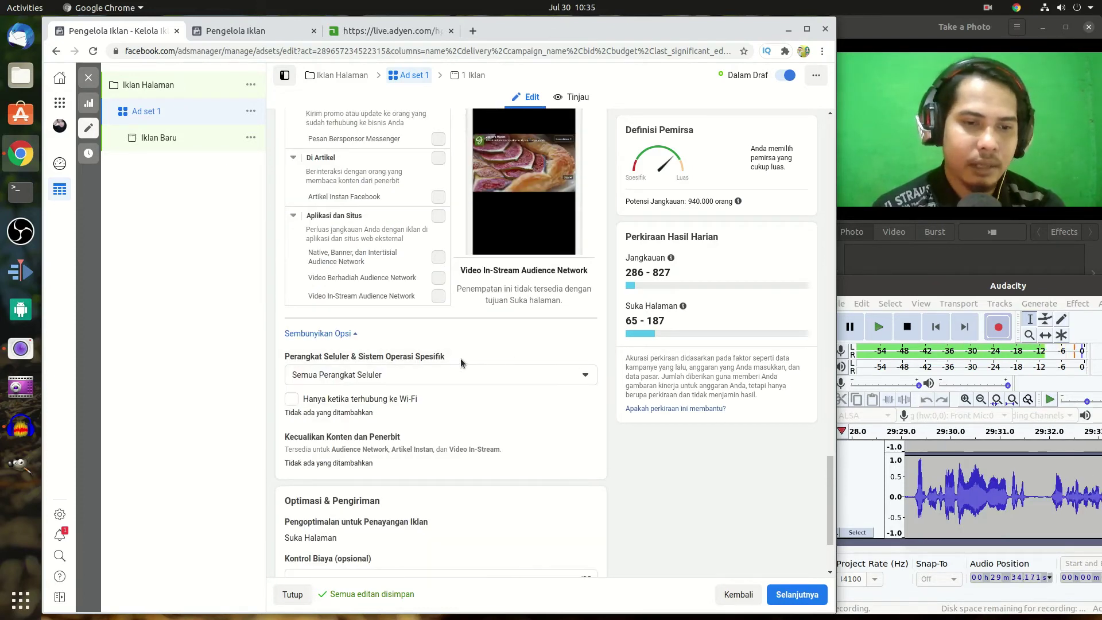
{"action": "left_click", "coordinate": [479, 372]}
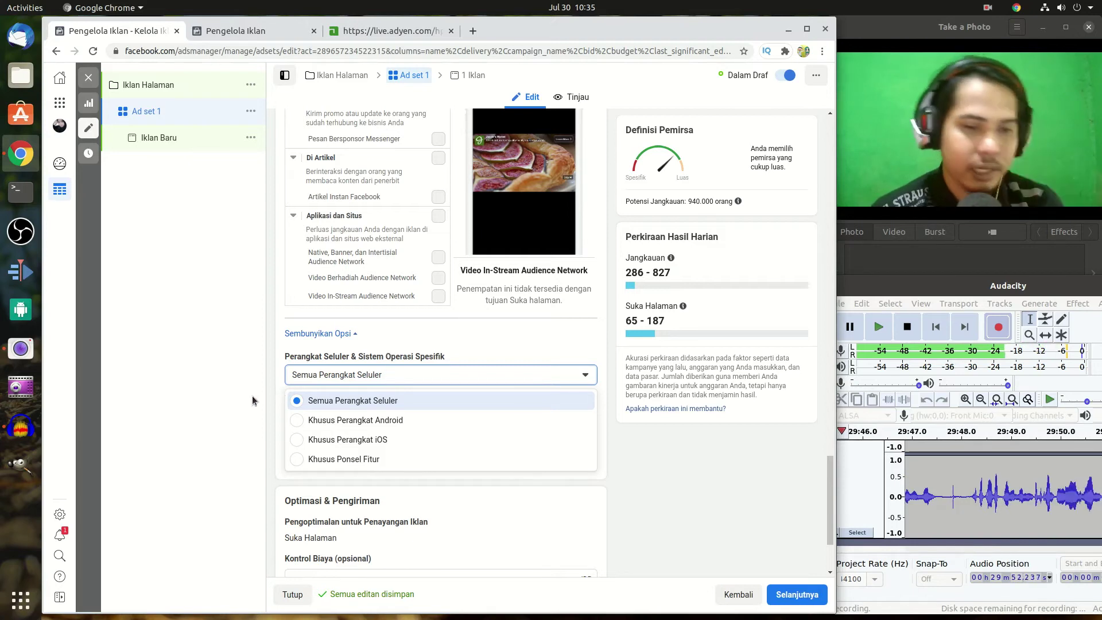
{"action": "left_click", "coordinate": [361, 400]}
{"action": "left_click", "coordinate": [379, 401]}
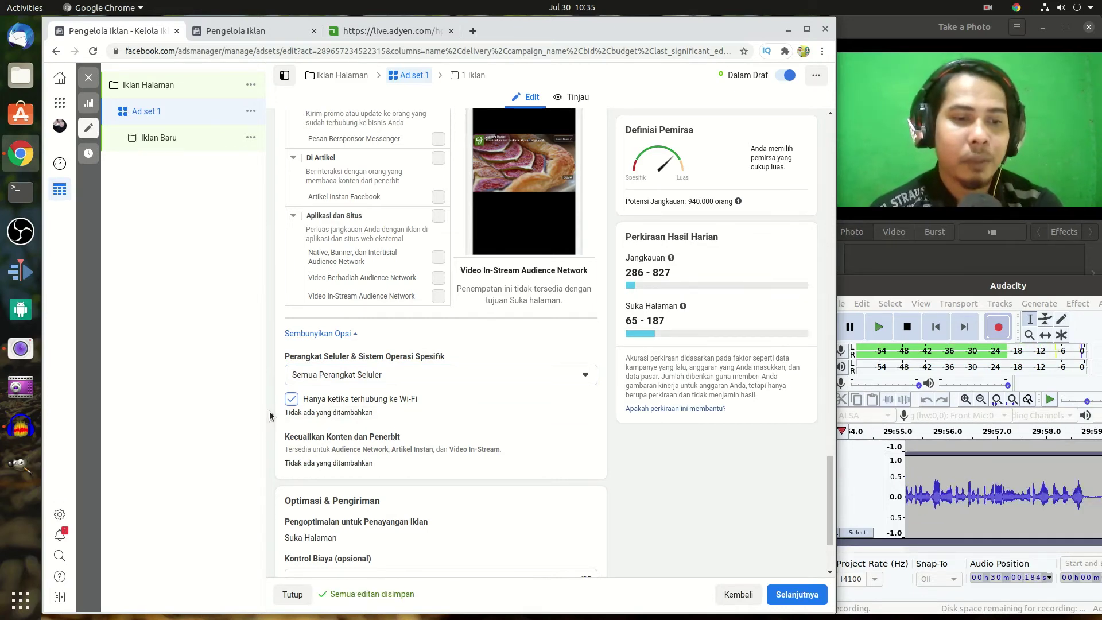
{"action": "left_click", "coordinate": [304, 401]}
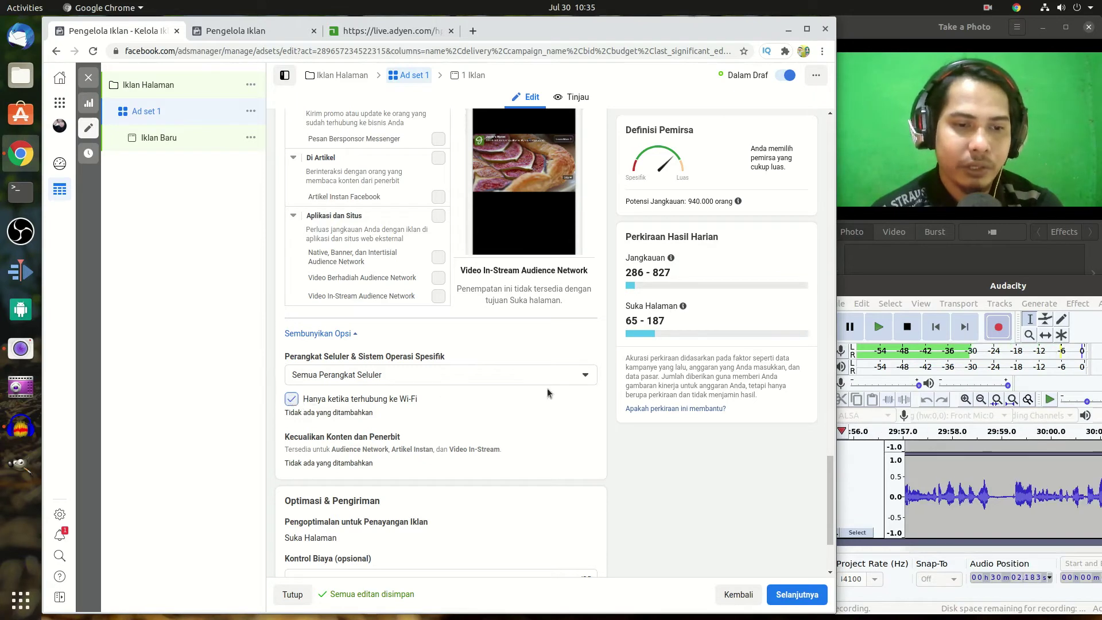
Continue from the ad set to the ad Iklan Baru and review its media, primary text and preview.
{"action": "scroll", "coordinate": [560, 426], "scroll_direction": "down", "scroll_amount": 2}
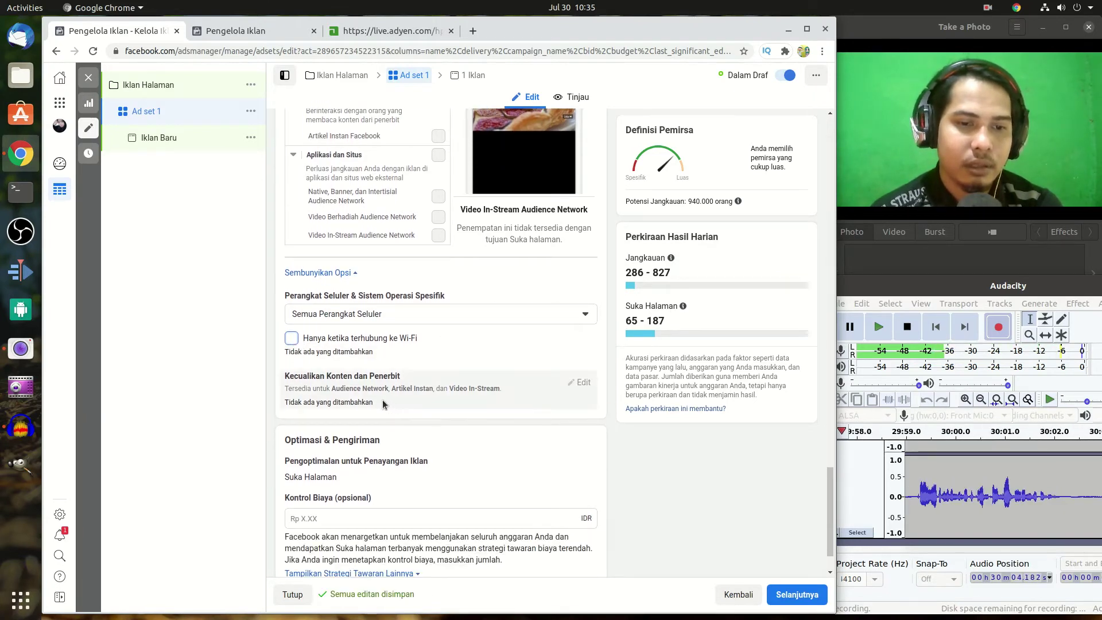
{"action": "scroll", "coordinate": [378, 404], "scroll_direction": "down", "scroll_amount": 1}
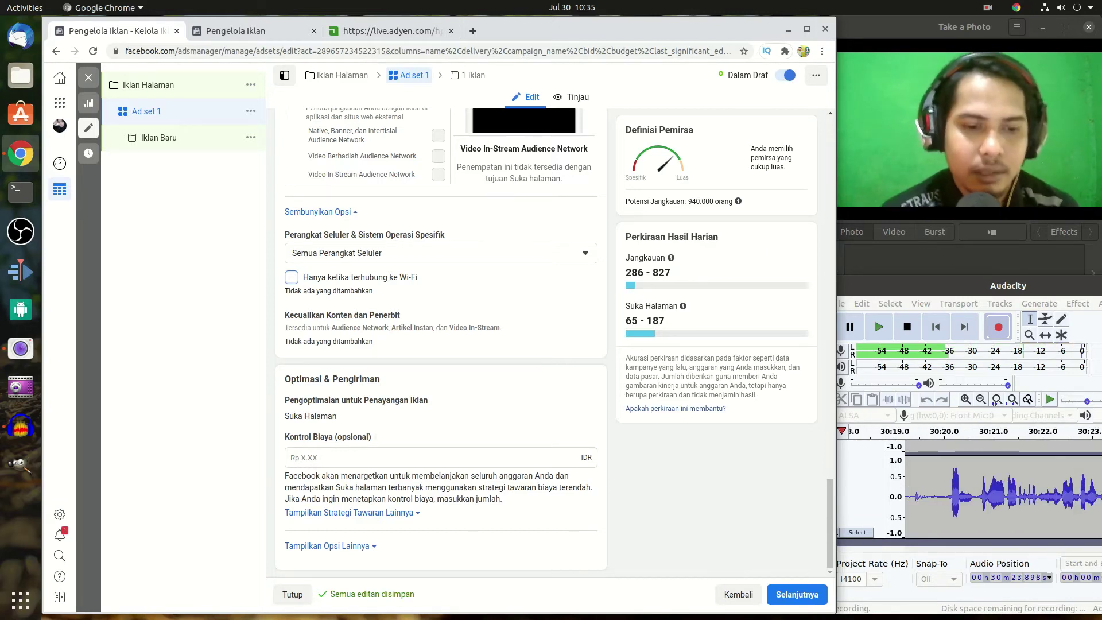
{"action": "left_click", "coordinate": [800, 596]}
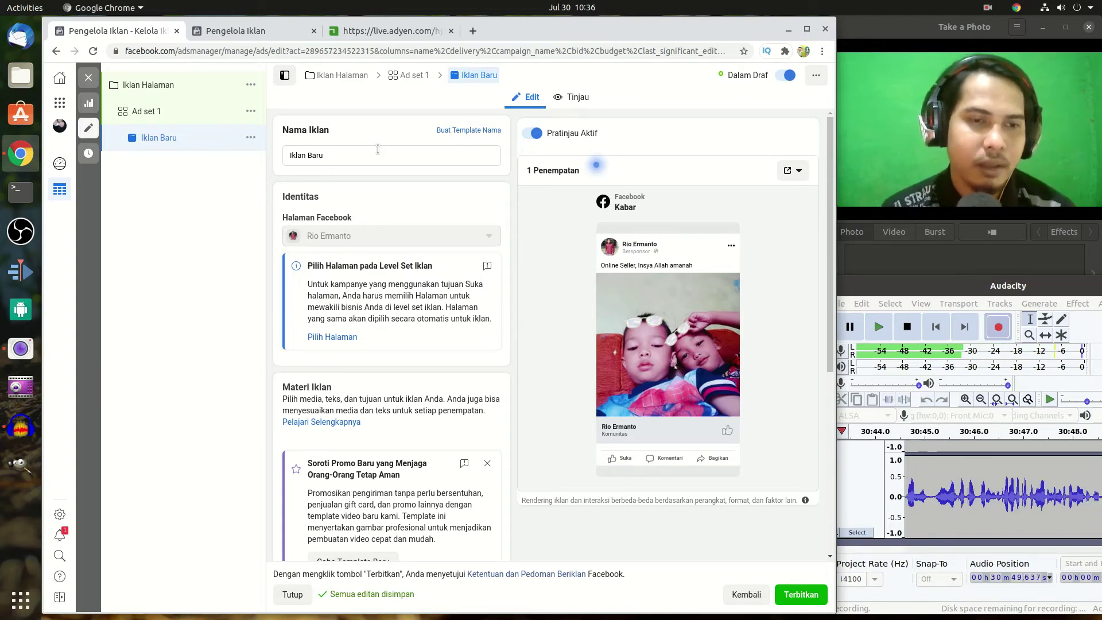
{"action": "scroll", "coordinate": [379, 161], "scroll_direction": "down", "scroll_amount": 5}
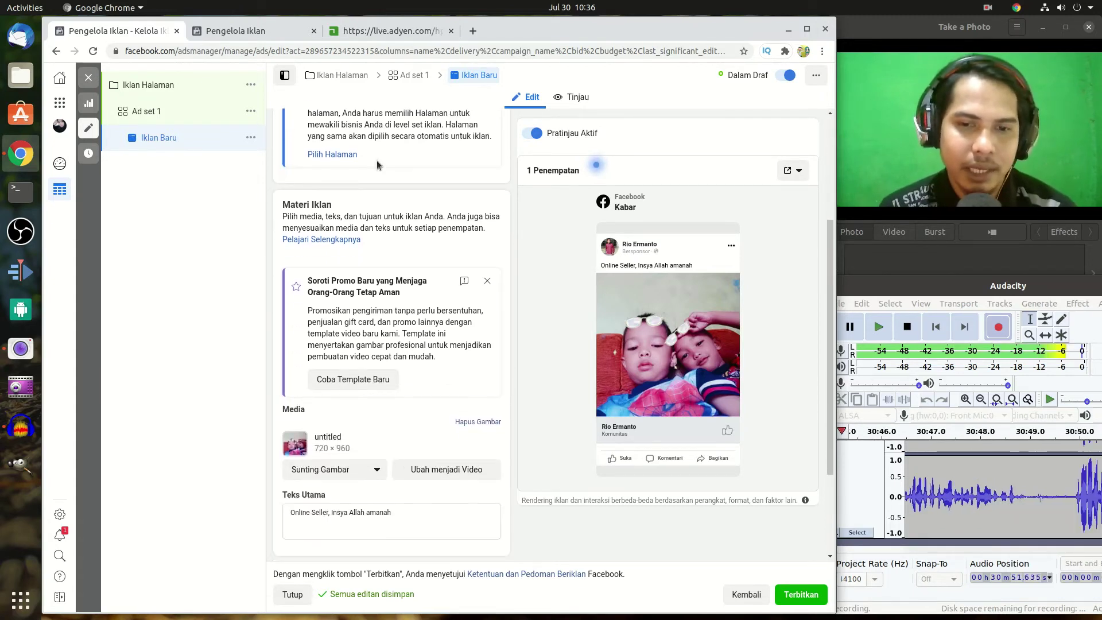
{"action": "scroll", "coordinate": [373, 180], "scroll_direction": "down", "scroll_amount": 2}
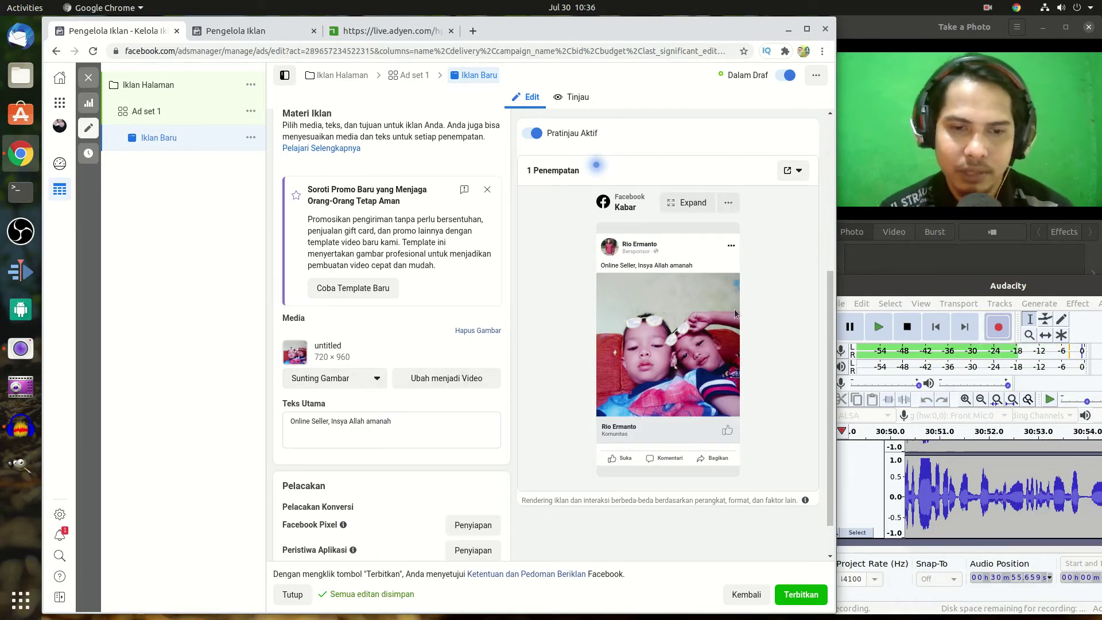
{"action": "mouse_move", "coordinate": [635, 335]}
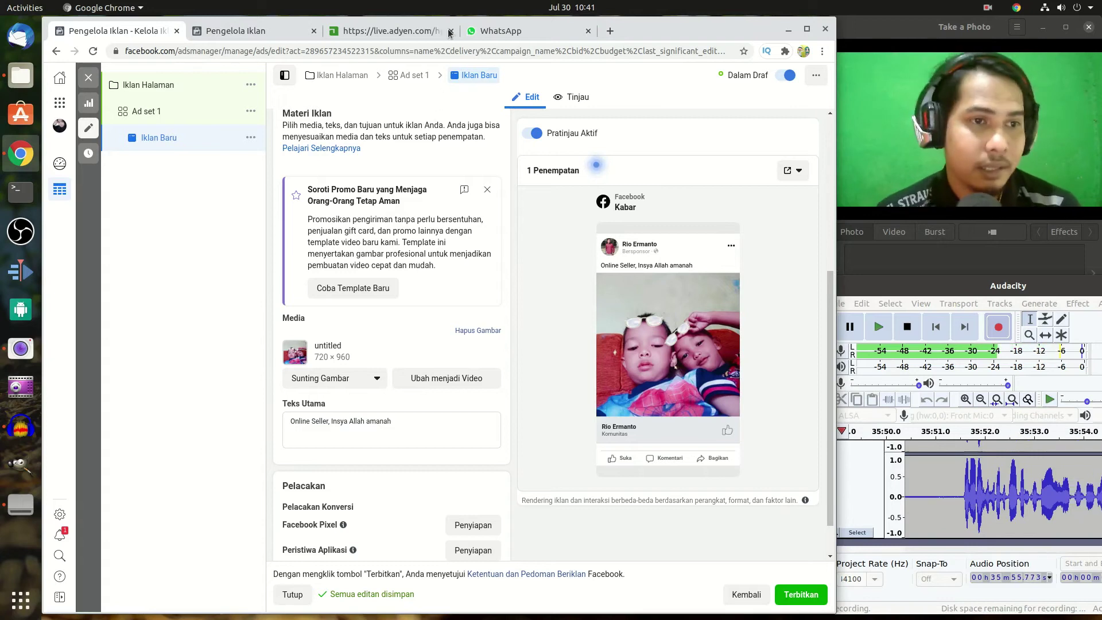
Compare the Kherss Gaming image in WhatsApp with the ad's current media and primary text in Ads Manager.
{"action": "left_click", "coordinate": [482, 34]}
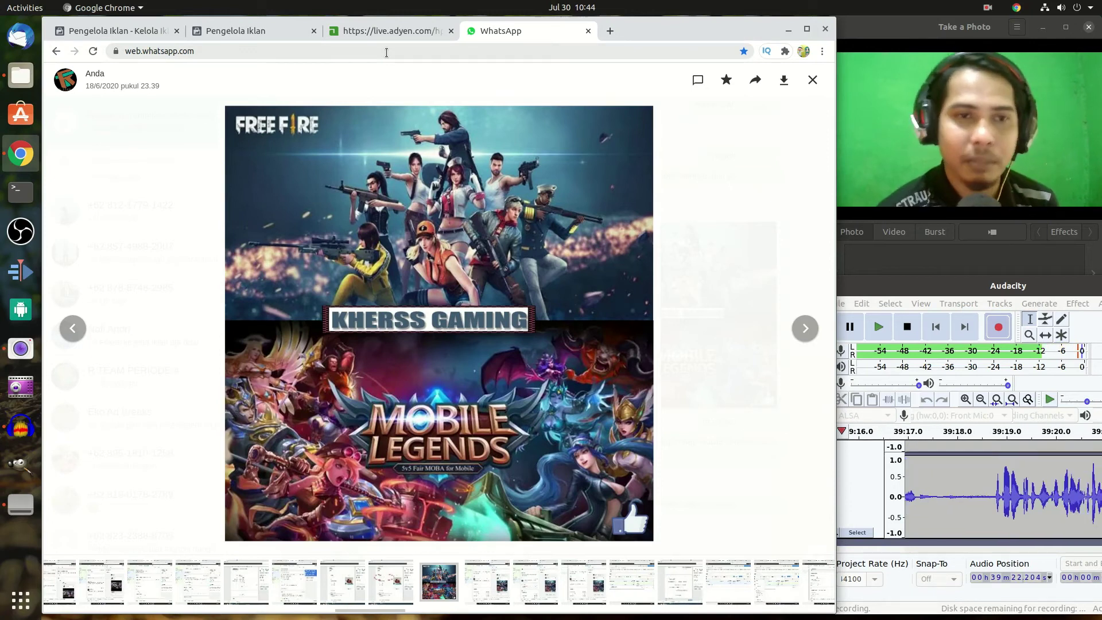
{"action": "left_click", "coordinate": [121, 31]}
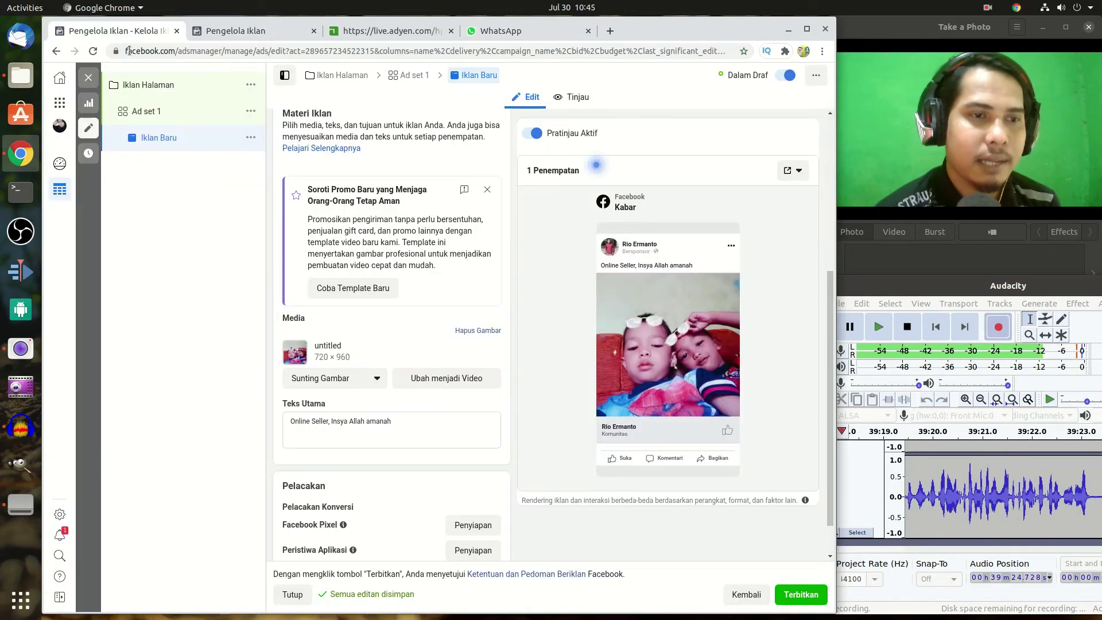
{"action": "left_click", "coordinate": [339, 428]}
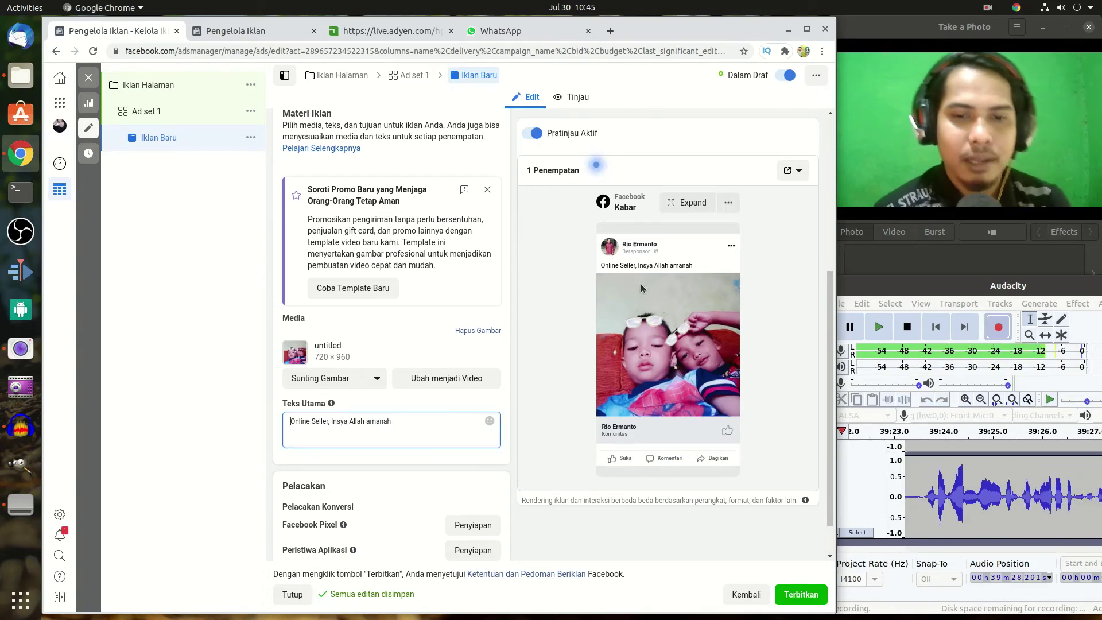
{"action": "left_click", "coordinate": [489, 32]}
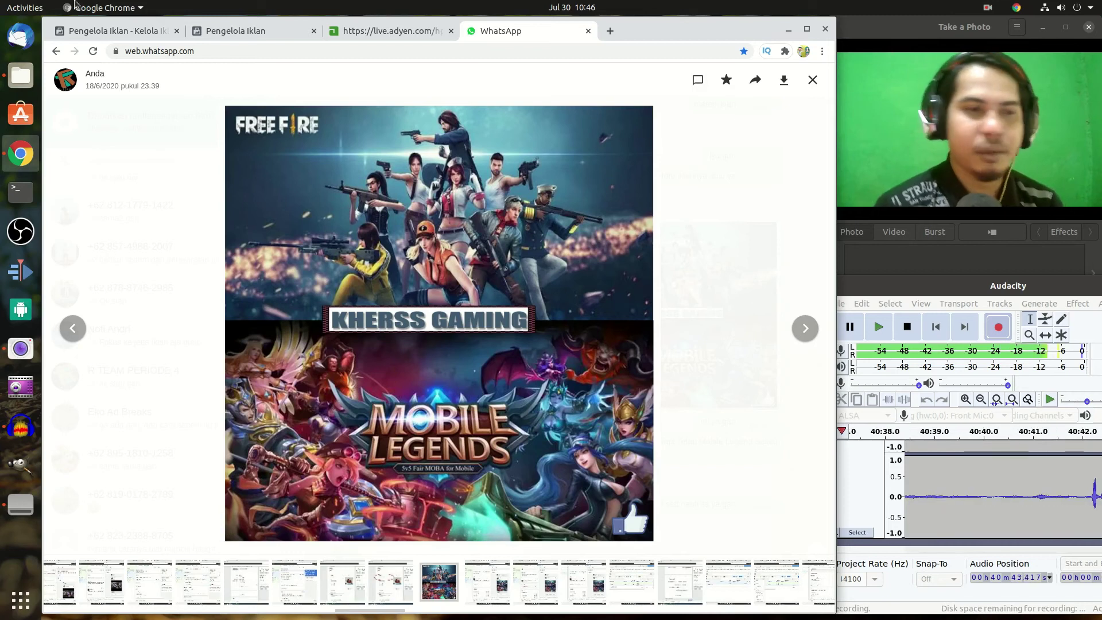
Switch back to Ads Manager and publish the Iklan Halaman campaign with its ad set and ad.
{"action": "left_click", "coordinate": [104, 31]}
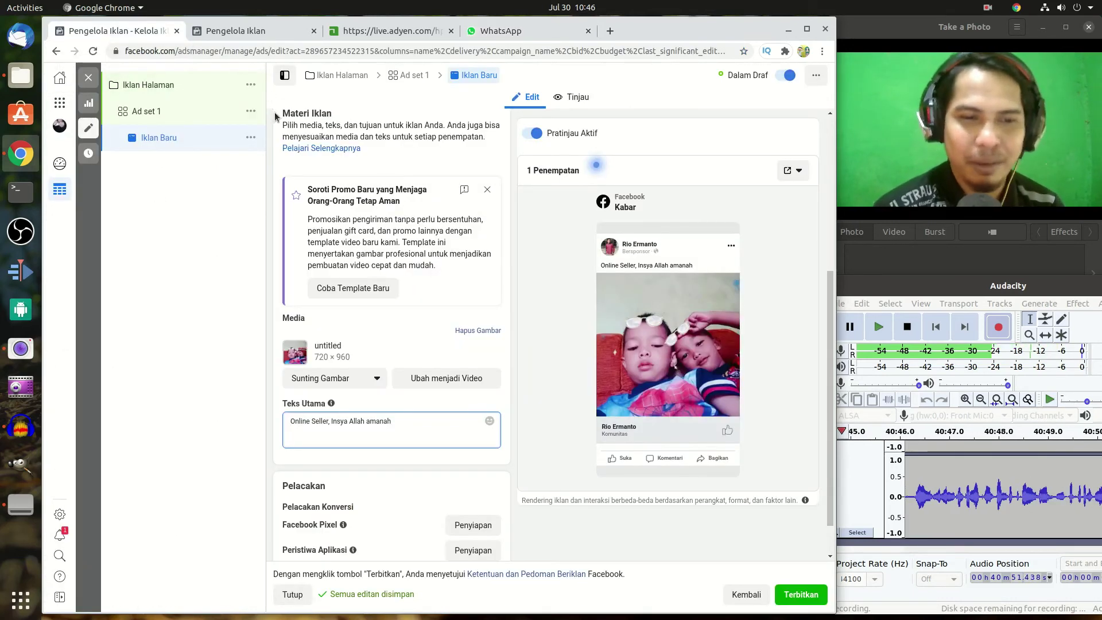
{"action": "scroll", "coordinate": [370, 172], "scroll_direction": "down", "scroll_amount": 1}
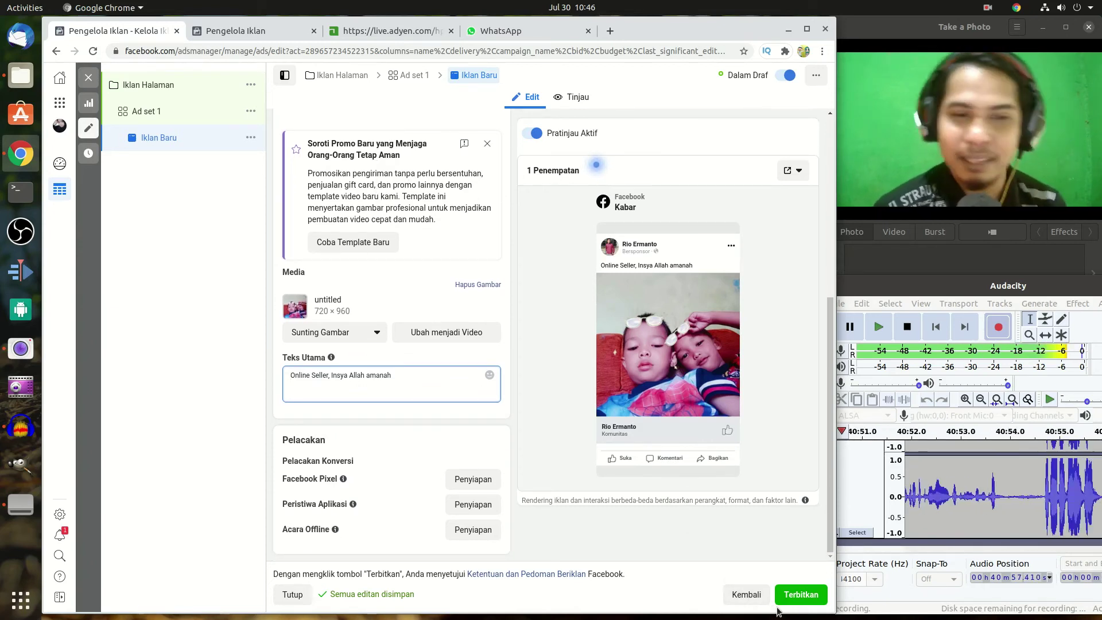
{"action": "left_click", "coordinate": [802, 601]}
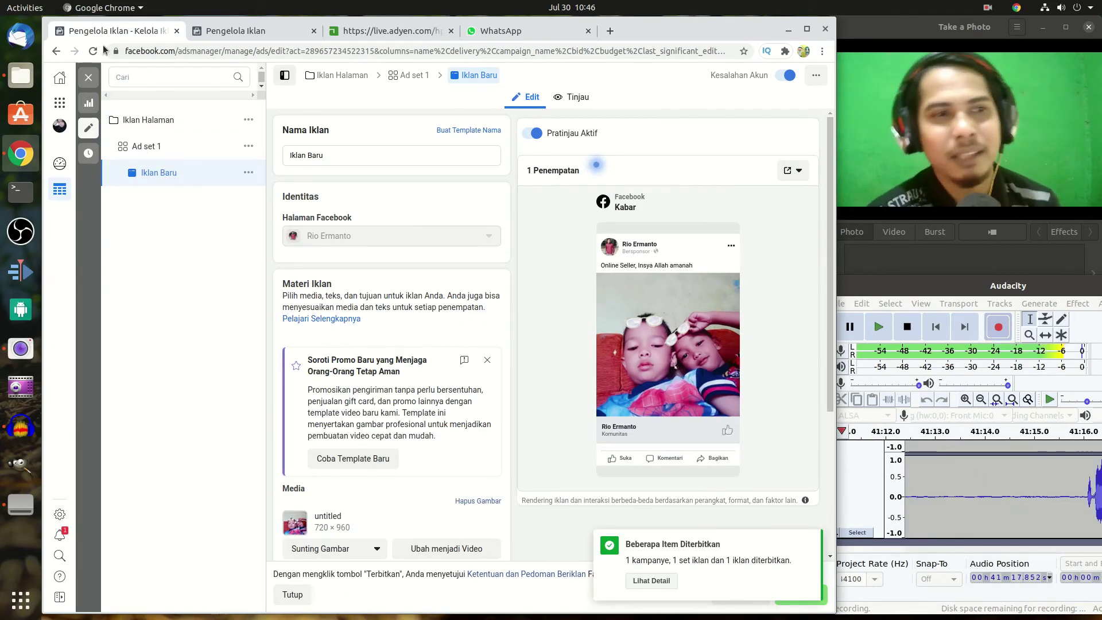
Open the account's campaign list and turn off the "GAK PERLU PAKAI CREAM!" post campaign.
{"action": "left_click", "coordinate": [62, 109]}
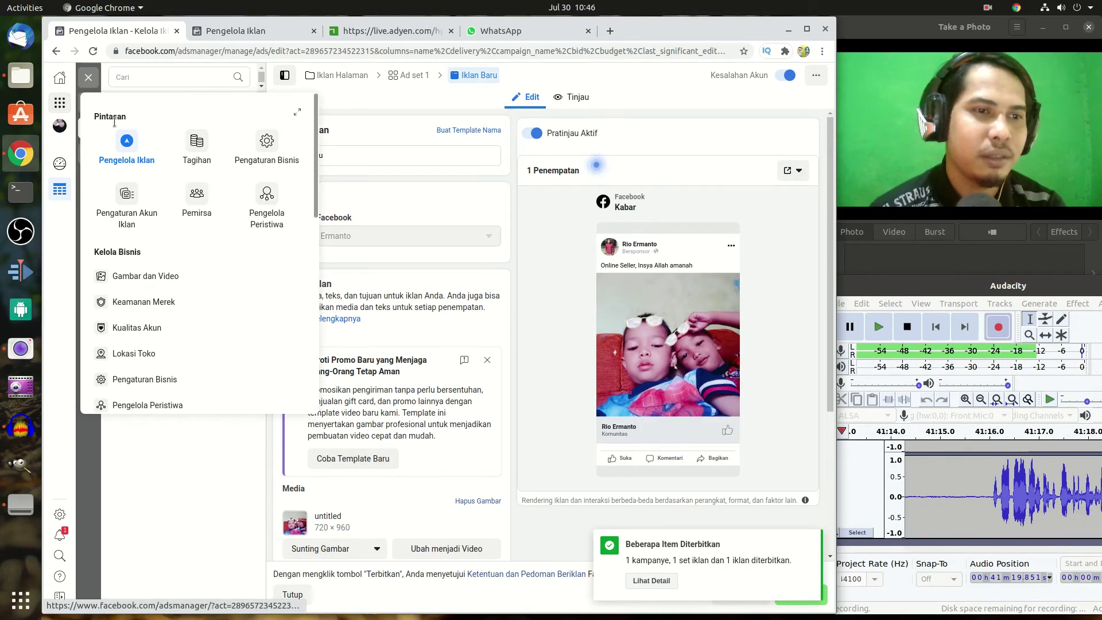
{"action": "left_click", "coordinate": [127, 144]}
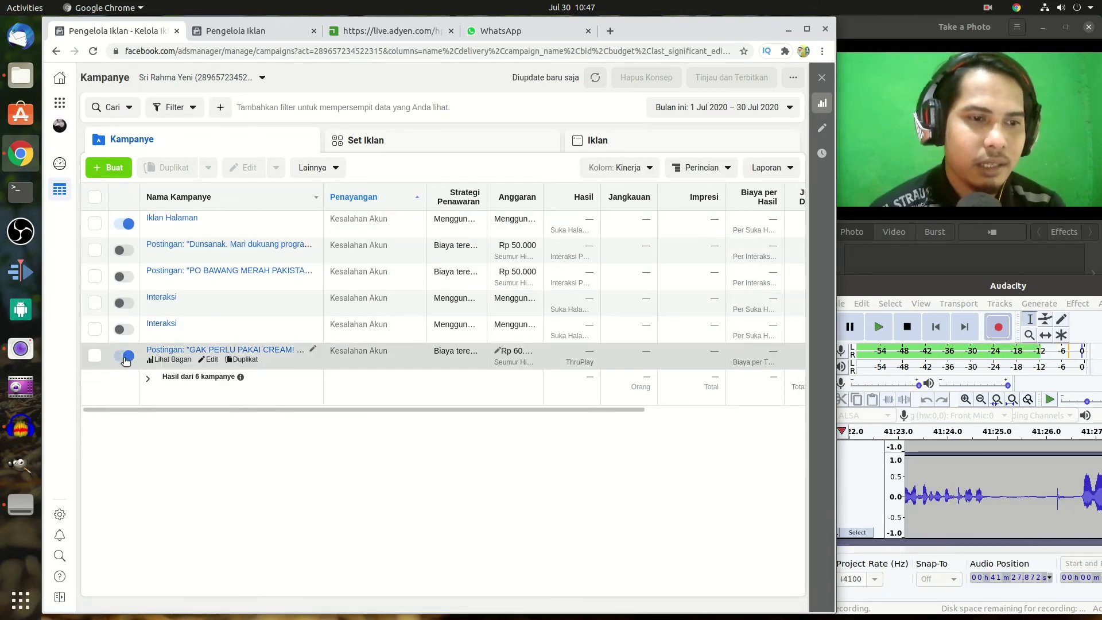
{"action": "left_click", "coordinate": [125, 356]}
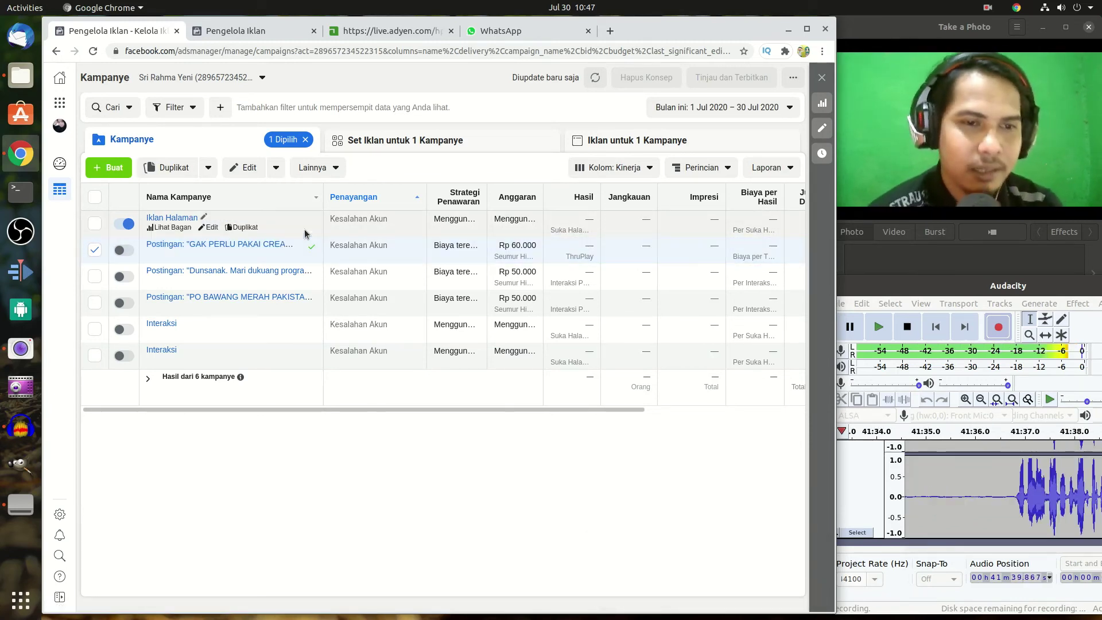
Duplicate Ad set 1 of the Iklan Halaman campaign once within the original campaign, and name the copy Adset 2.
{"action": "left_click", "coordinate": [180, 218]}
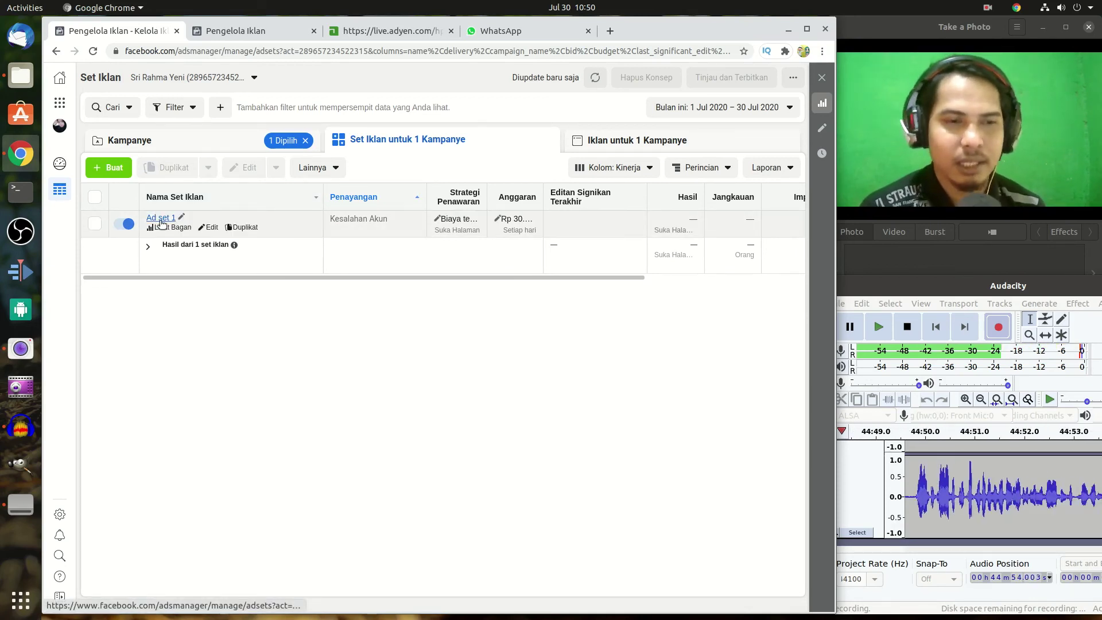
{"action": "left_click", "coordinate": [233, 228]}
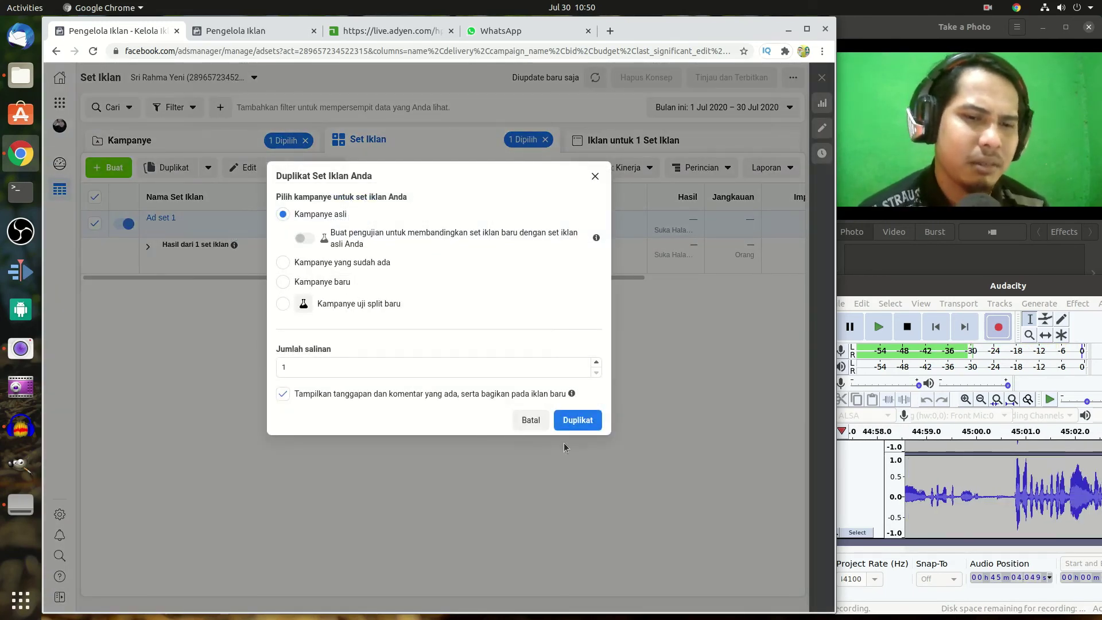
{"action": "left_click", "coordinate": [573, 422]}
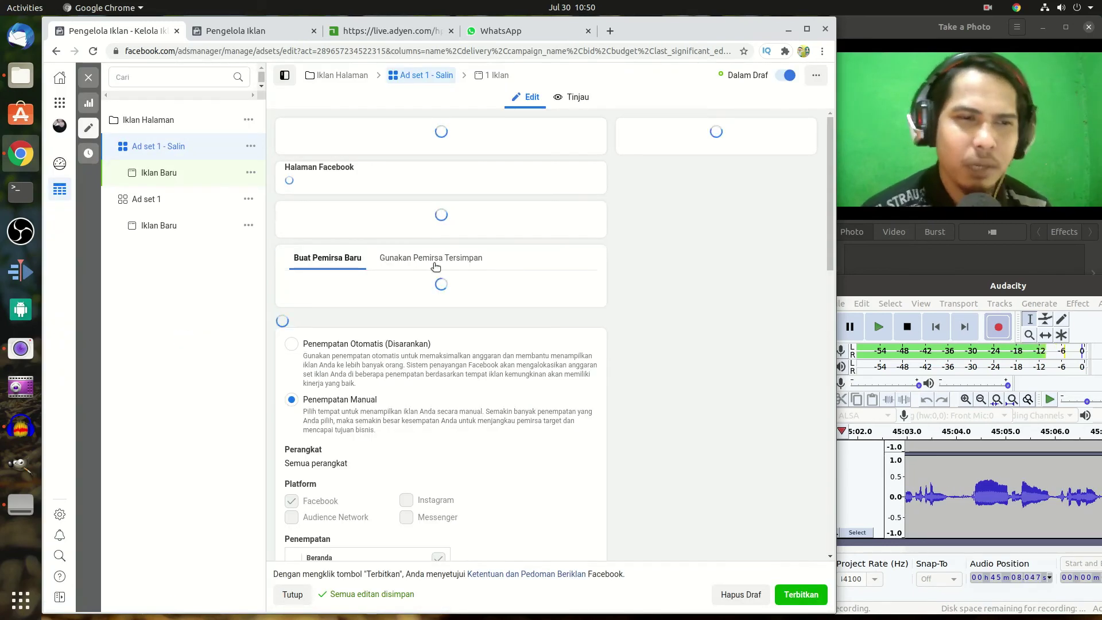
{"action": "left_click", "coordinate": [367, 158]}
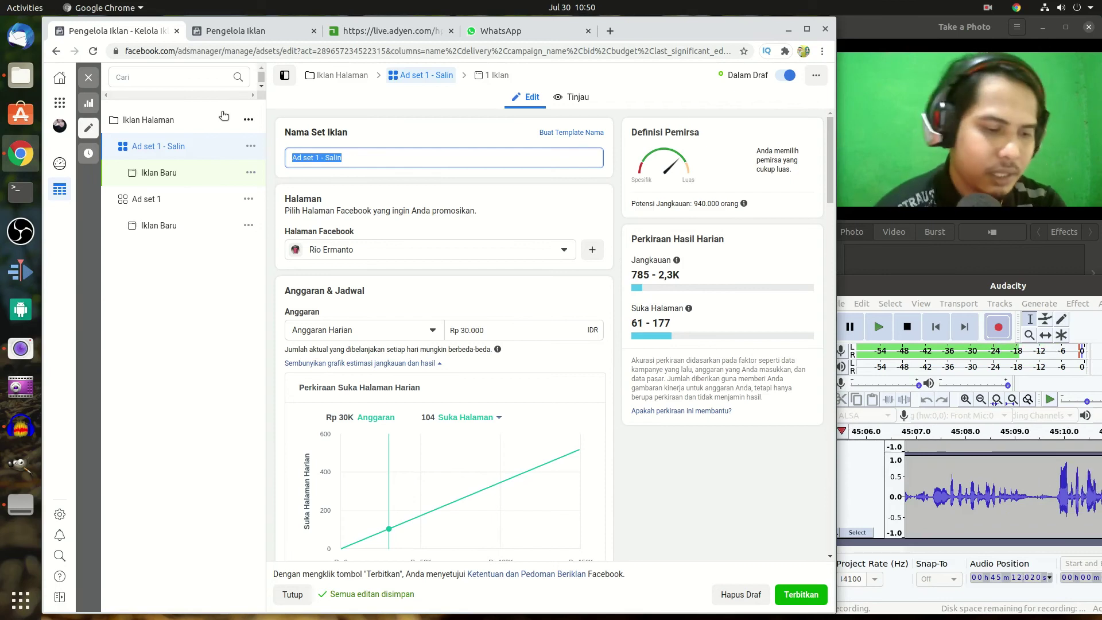
{"action": "type", "text": "Adset 2"}
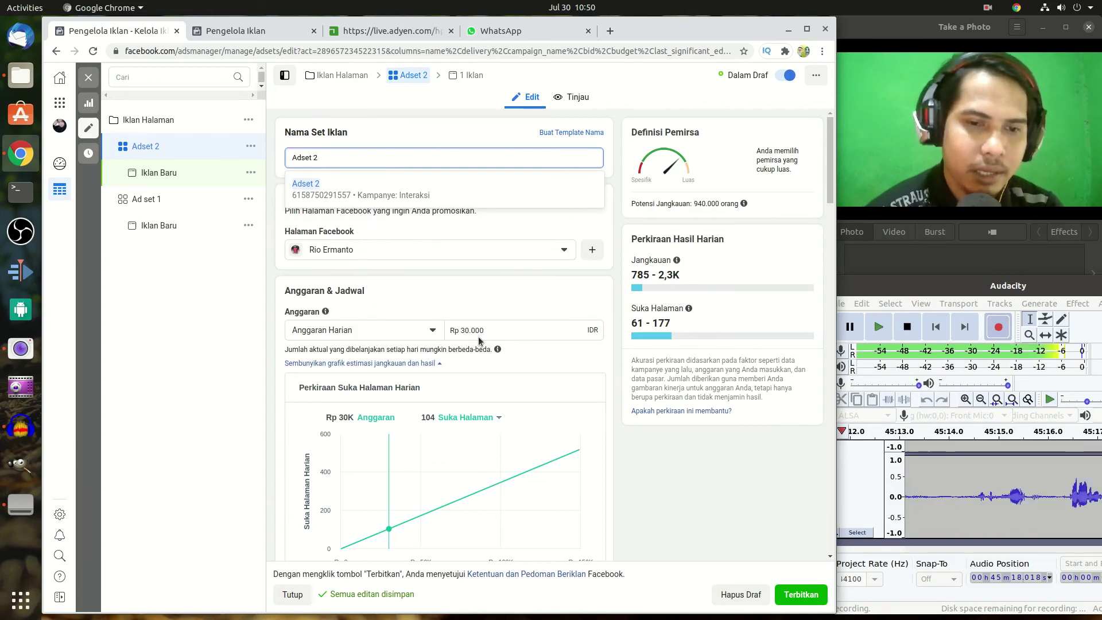
Remove the Barcelona interest from Adset 2's detailed targeting.
{"action": "scroll", "coordinate": [545, 487], "scroll_direction": "down", "scroll_amount": 2}
{"action": "scroll", "coordinate": [545, 487], "scroll_direction": "down", "scroll_amount": 10}
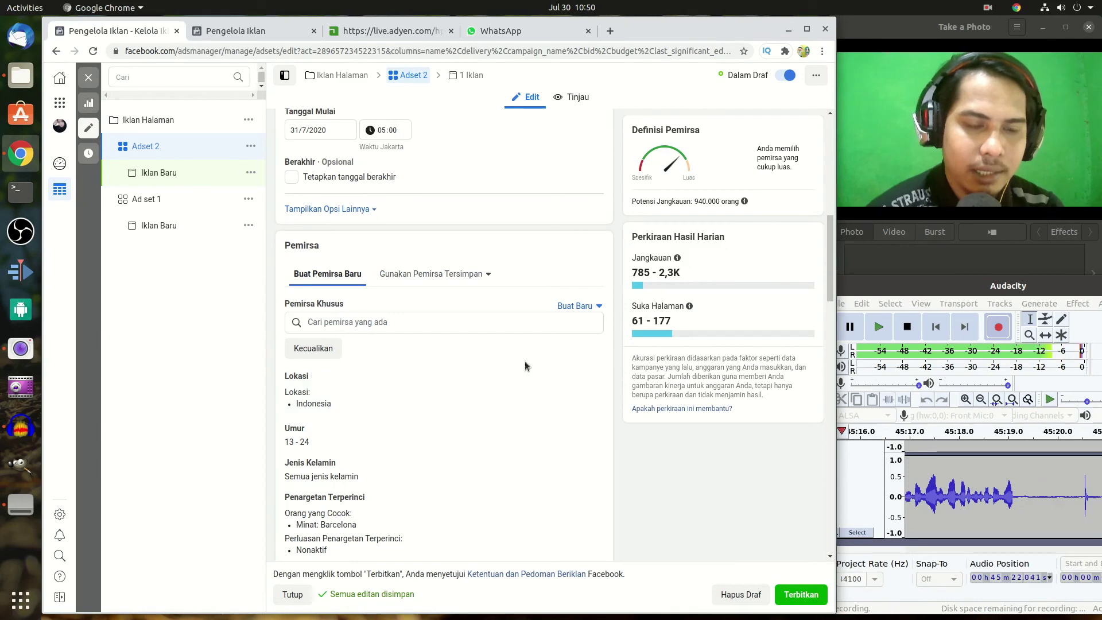
{"action": "scroll", "coordinate": [400, 403], "scroll_direction": "down", "scroll_amount": 2}
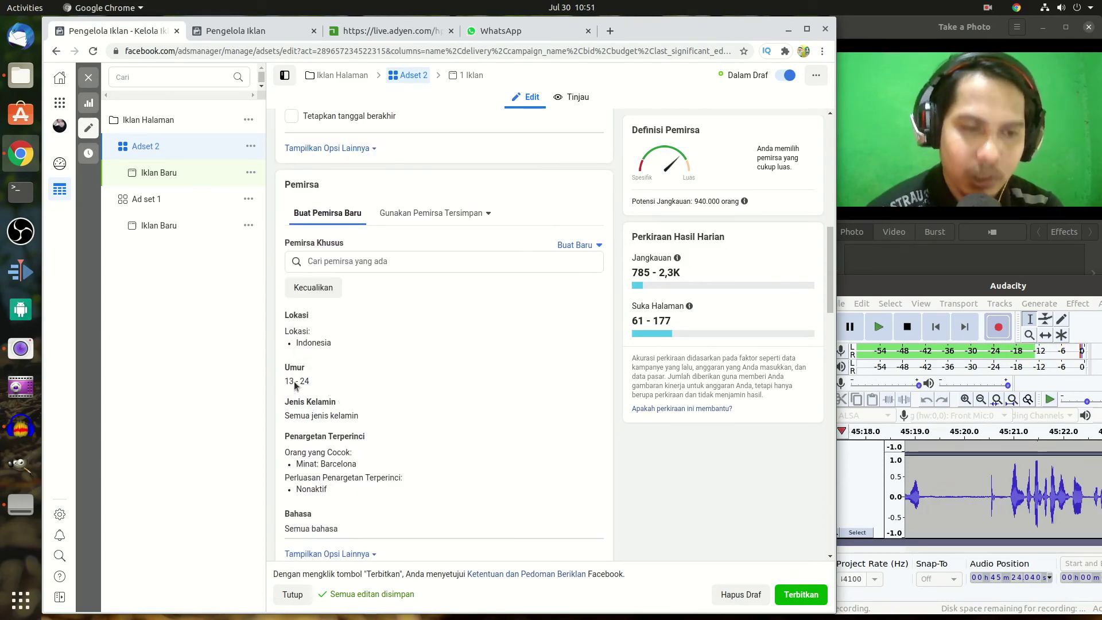
{"action": "scroll", "coordinate": [347, 398], "scroll_direction": "down", "scroll_amount": 2}
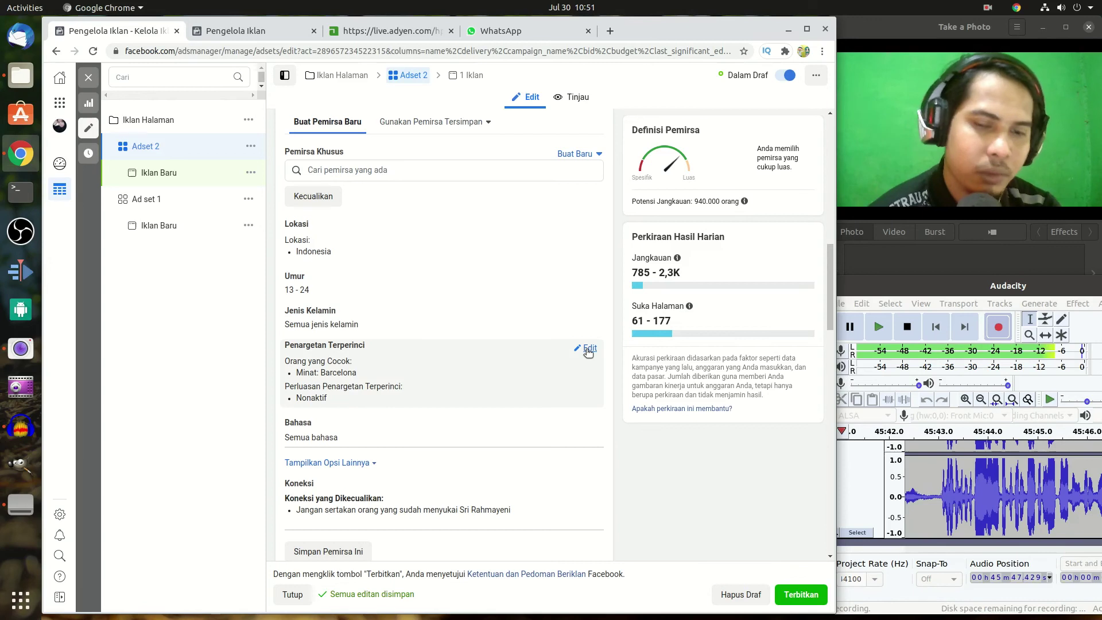
{"action": "left_click", "coordinate": [588, 350]}
{"action": "mouse_move", "coordinate": [561, 405]}
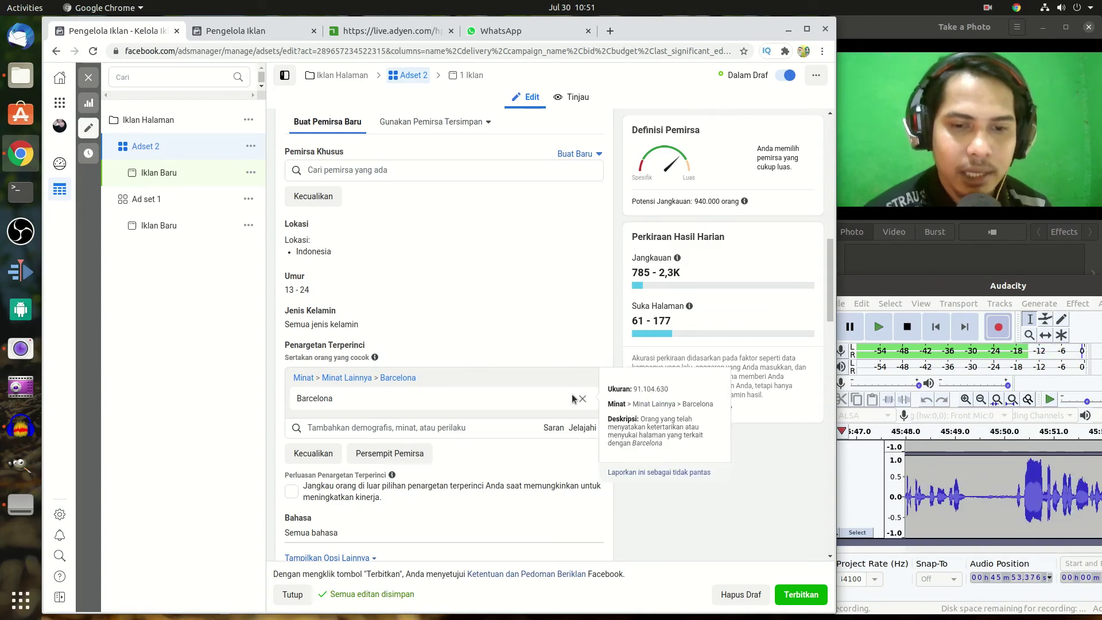
{"action": "left_click", "coordinate": [582, 400]}
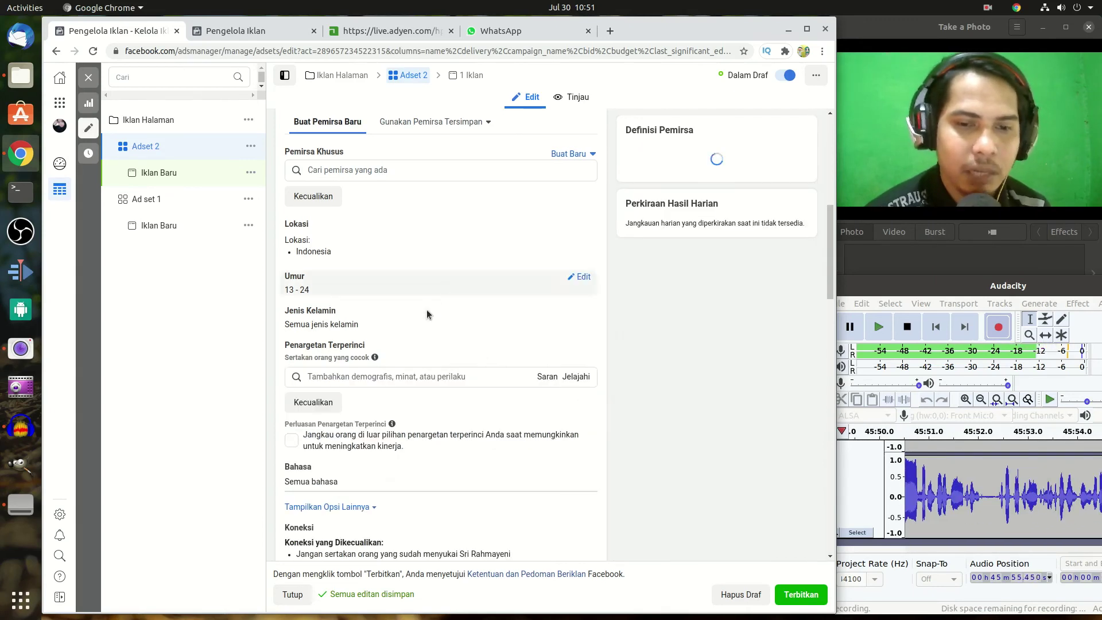
Search the detailed targeting for "game online" and add the Game online interest to Adset 2.
{"action": "left_click", "coordinate": [414, 376]}
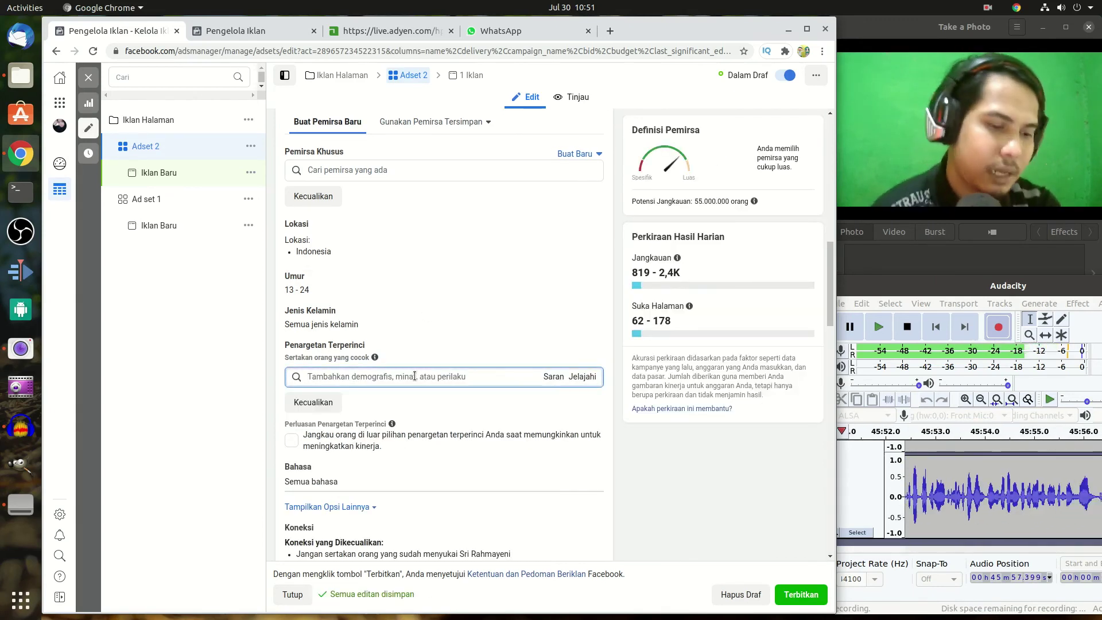
{"action": "type", "text": "game"}
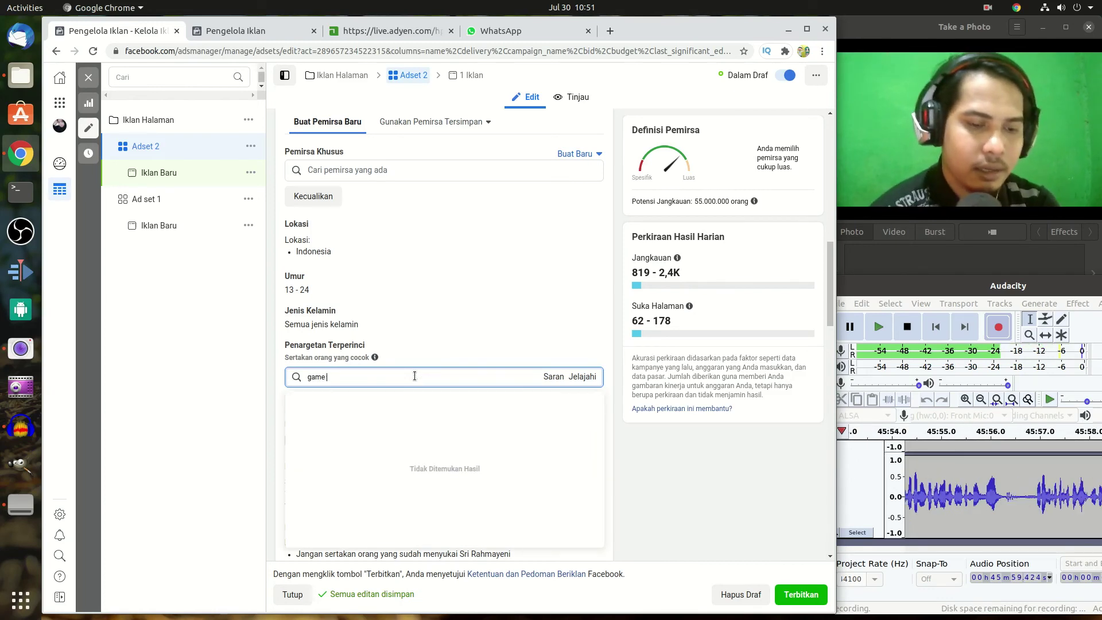
{"action": "type", "text": " online"}
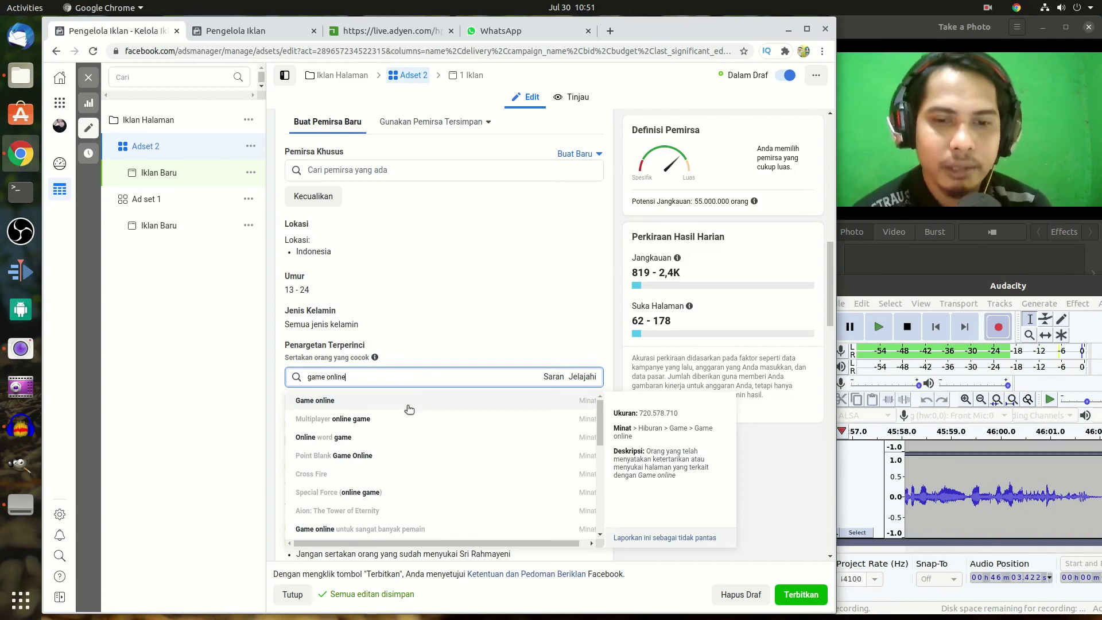
{"action": "left_click", "coordinate": [331, 402]}
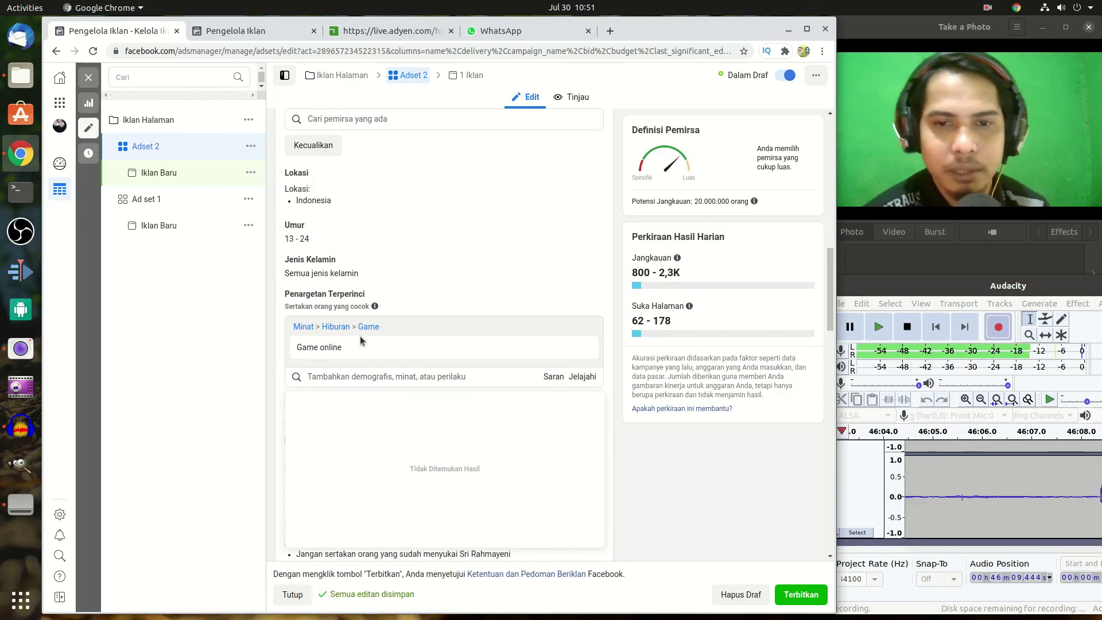
Review Adset 2's placement and optimization settings, keeping them as they are, and publish the ad set with its ad.
{"action": "scroll", "coordinate": [376, 278], "scroll_direction": "down", "scroll_amount": 2}
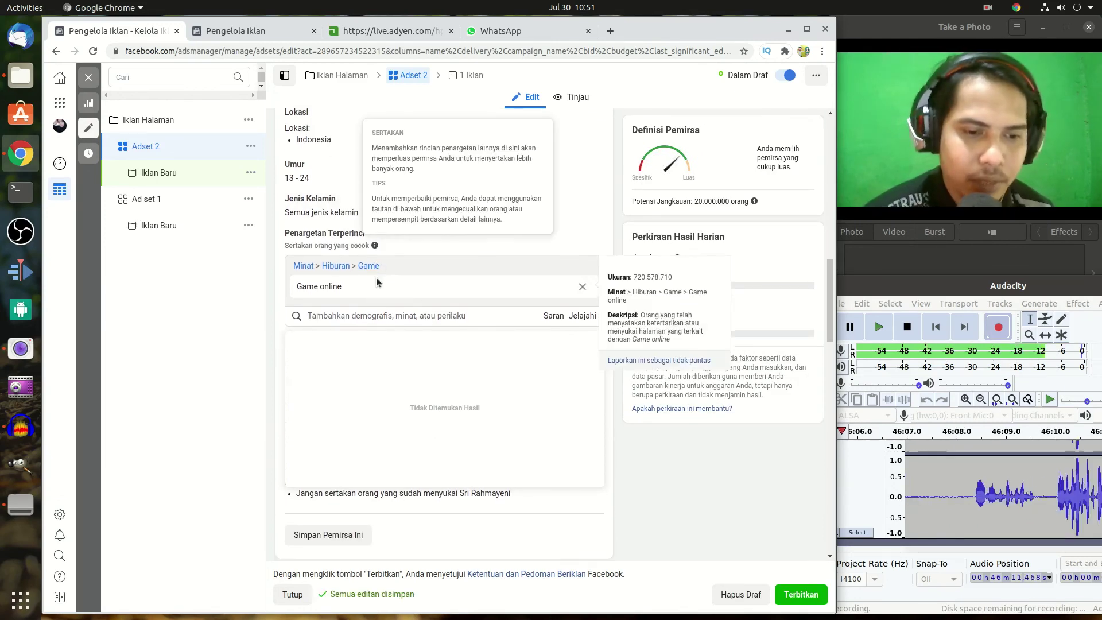
{"action": "scroll", "coordinate": [377, 277], "scroll_direction": "down", "scroll_amount": 9}
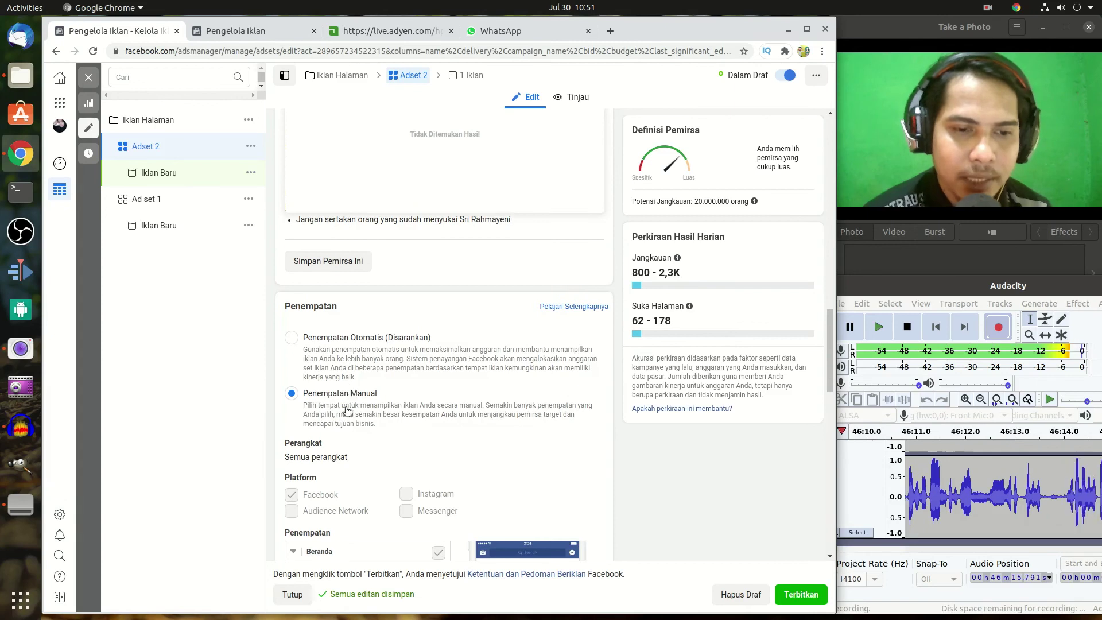
{"action": "scroll", "coordinate": [321, 399], "scroll_direction": "down", "scroll_amount": 3}
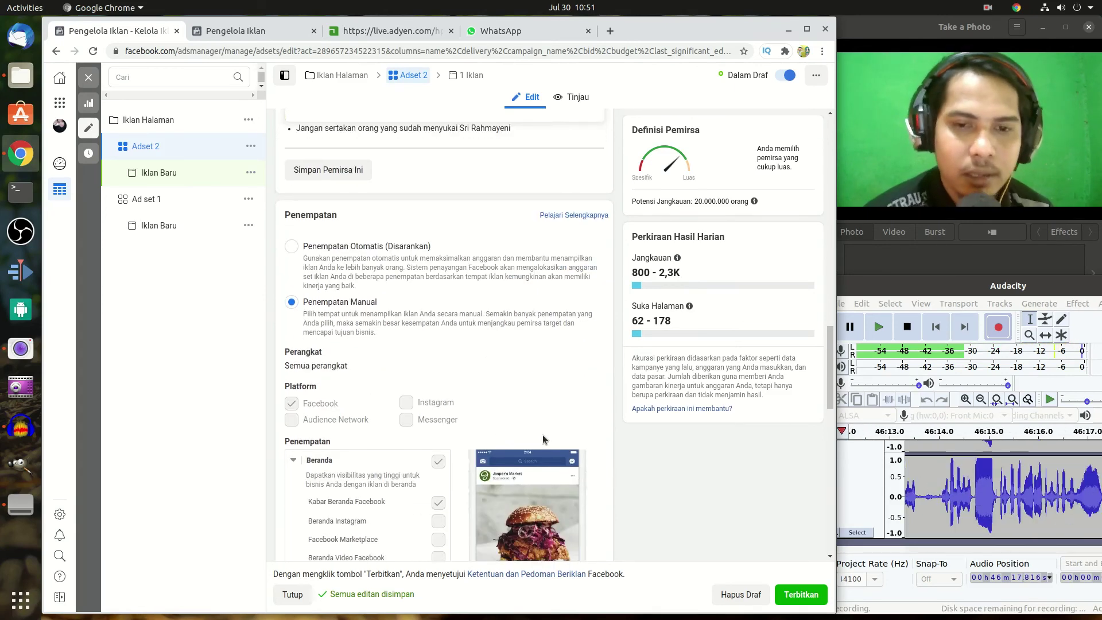
{"action": "scroll", "coordinate": [542, 438], "scroll_direction": "down", "scroll_amount": 4}
{"action": "scroll", "coordinate": [489, 409], "scroll_direction": "down", "scroll_amount": 13}
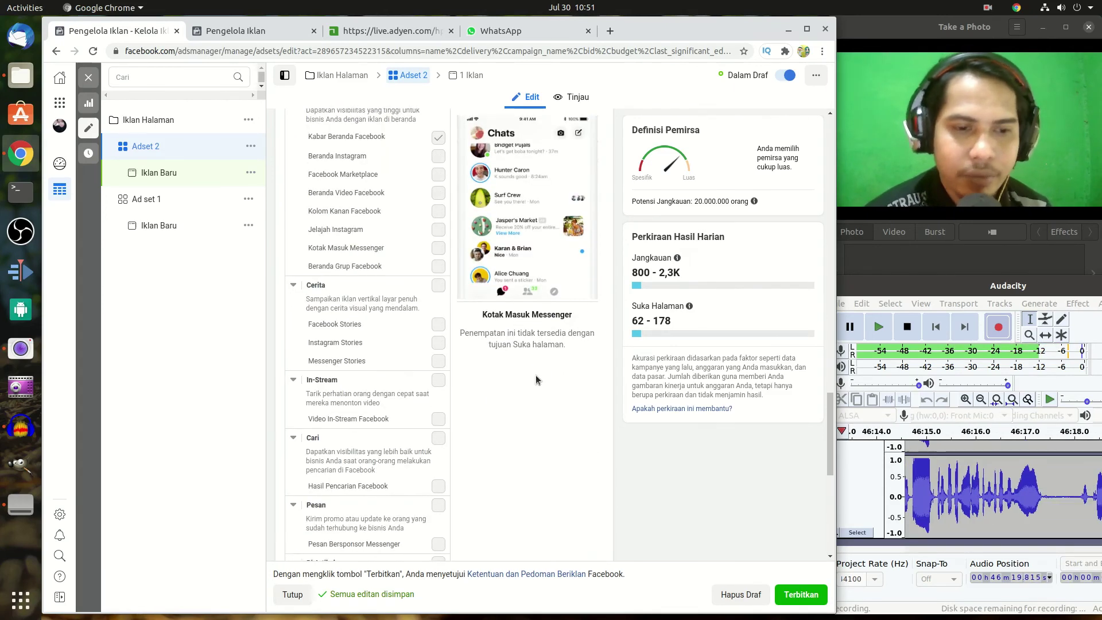
{"action": "scroll", "coordinate": [529, 377], "scroll_direction": "down", "scroll_amount": 9}
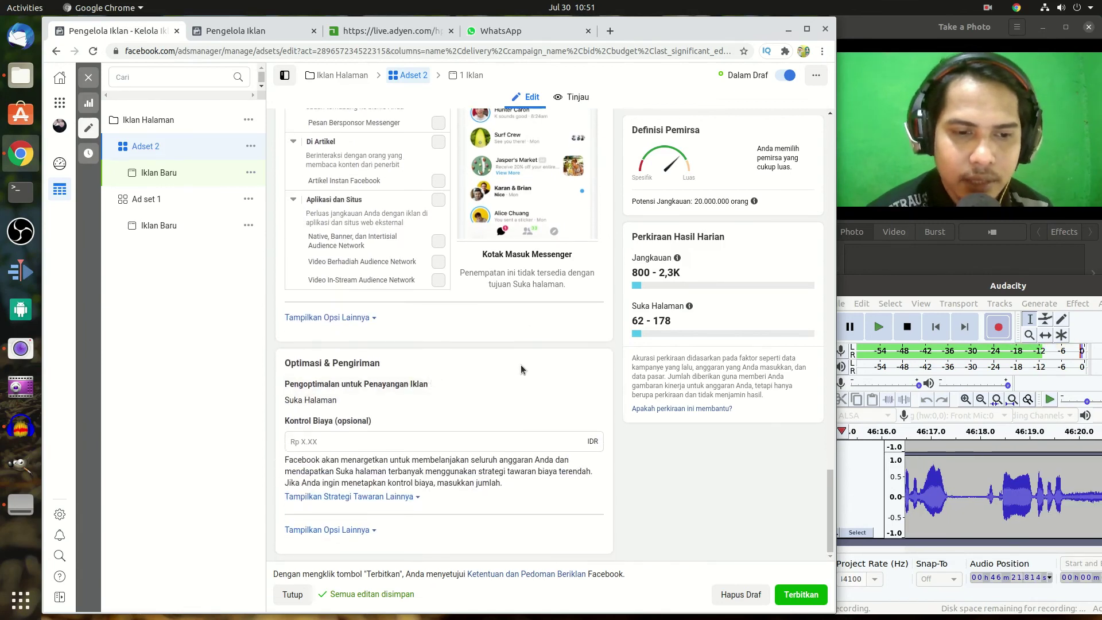
{"action": "left_click", "coordinate": [795, 600]}
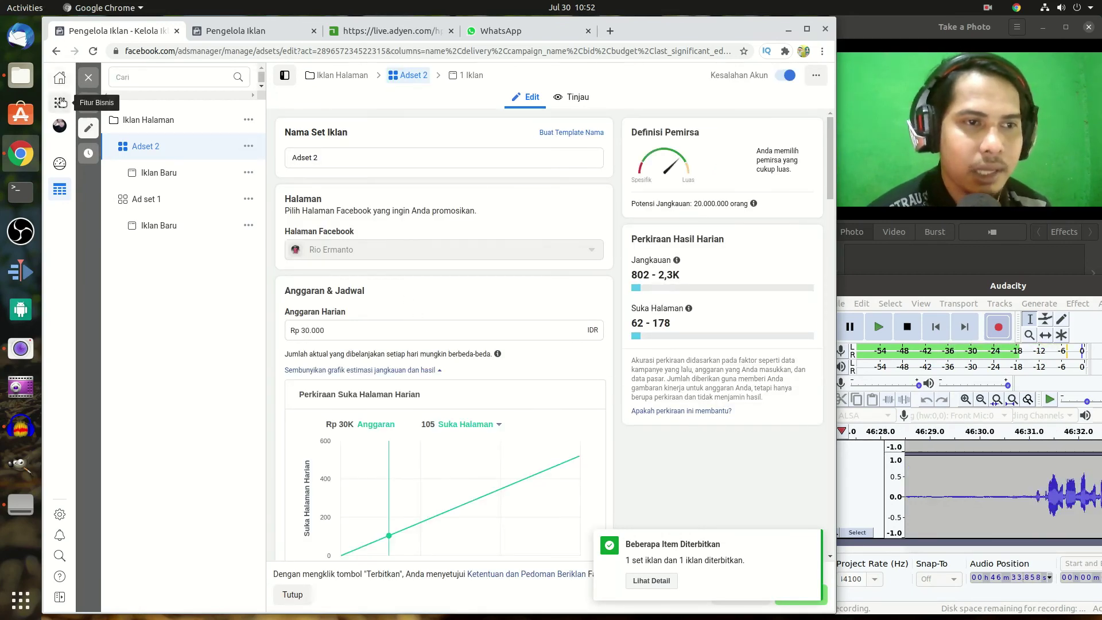
Return to the campaign list, open the ad sets of the Iklan Halaman campaign, and turn off Adset 2.
{"action": "left_click", "coordinate": [130, 151]}
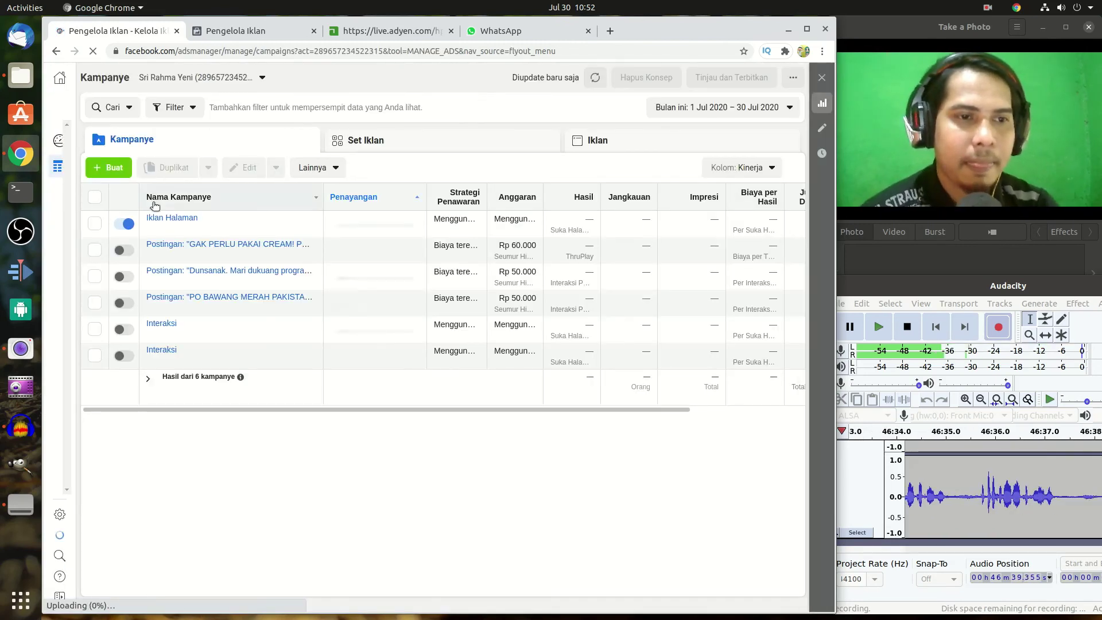
{"action": "left_click", "coordinate": [164, 218]}
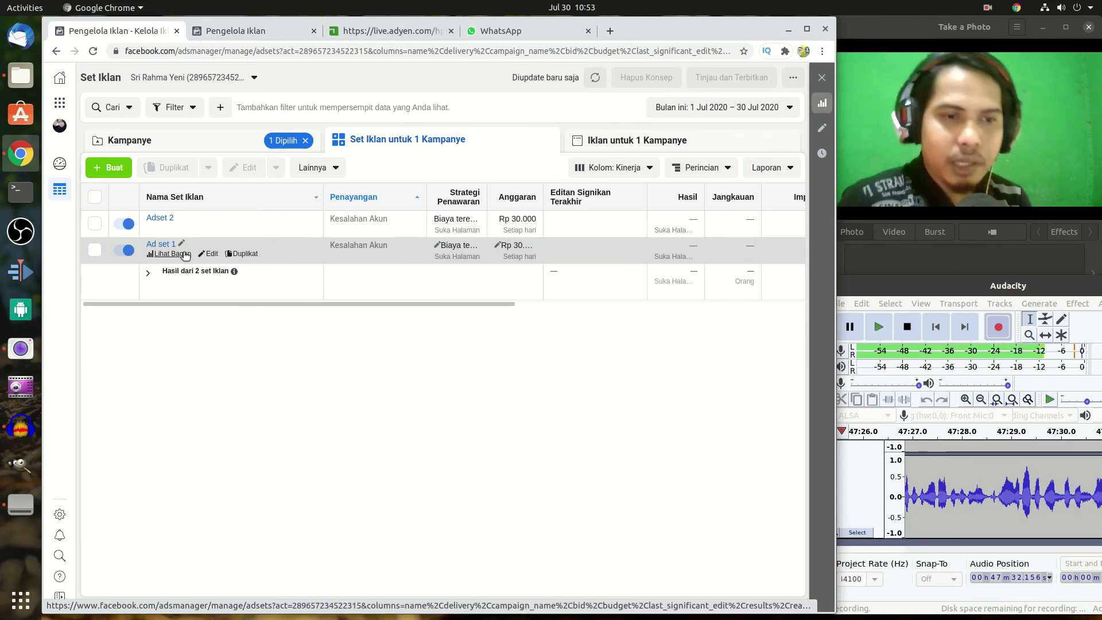
{"action": "left_click", "coordinate": [127, 224]}
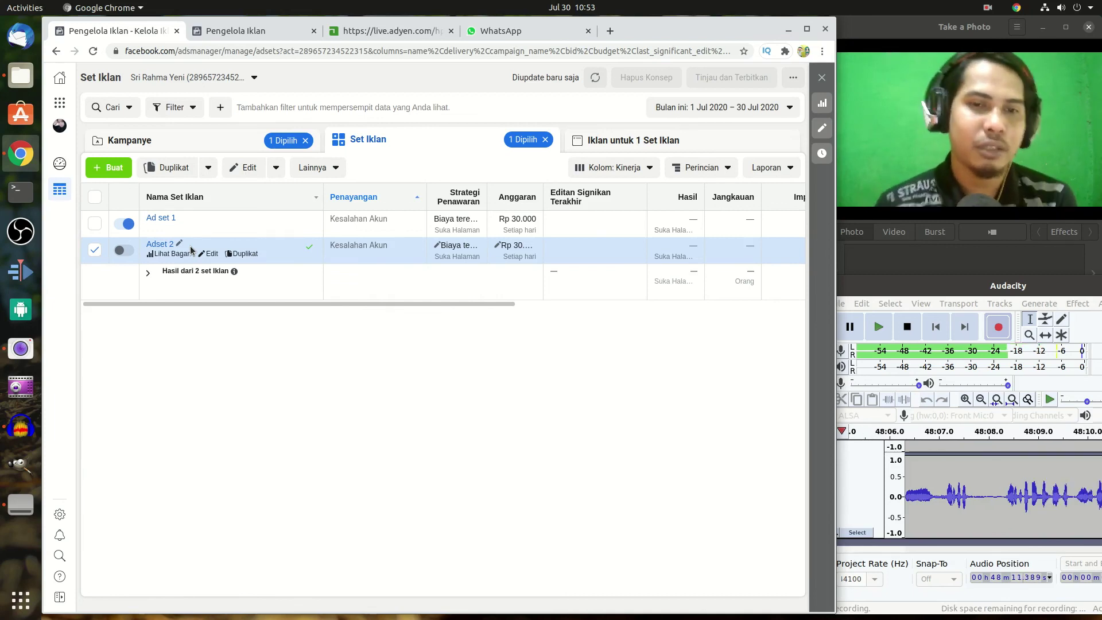
{"action": "left_click", "coordinate": [515, 220]}
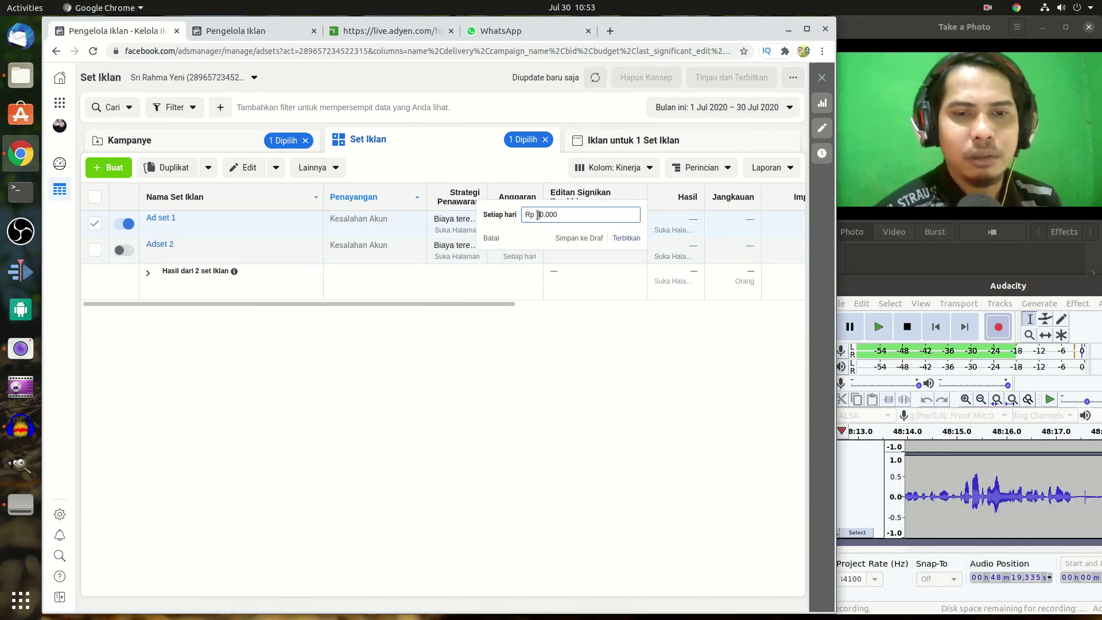
{"action": "left_click_drag", "start_coordinate": [539, 214], "coordinate": [512, 200]}
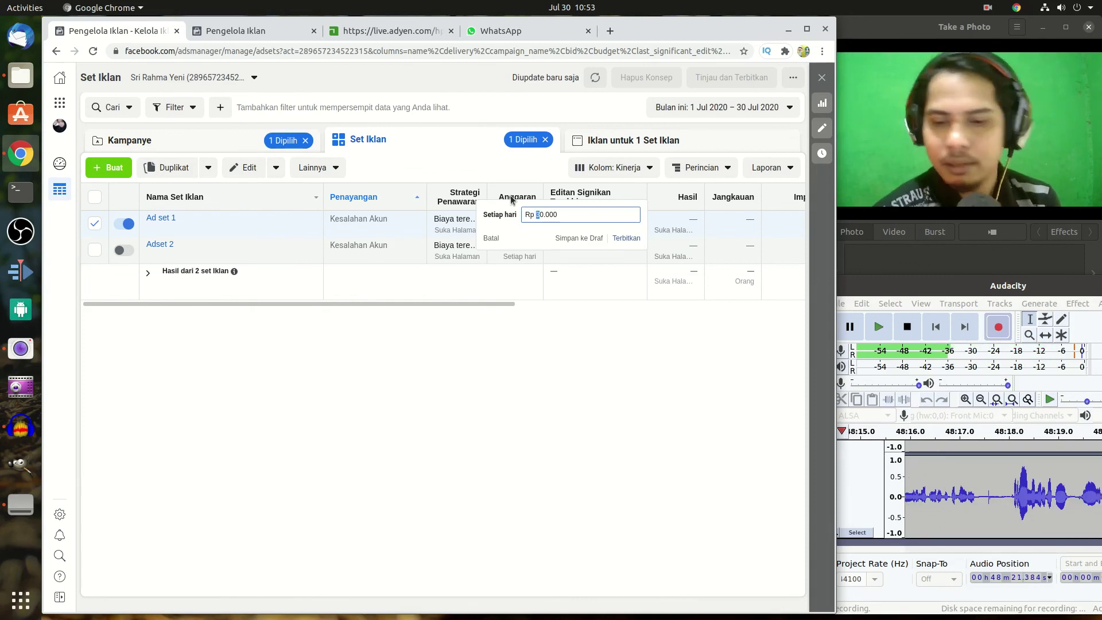
{"action": "type", "text": "5"}
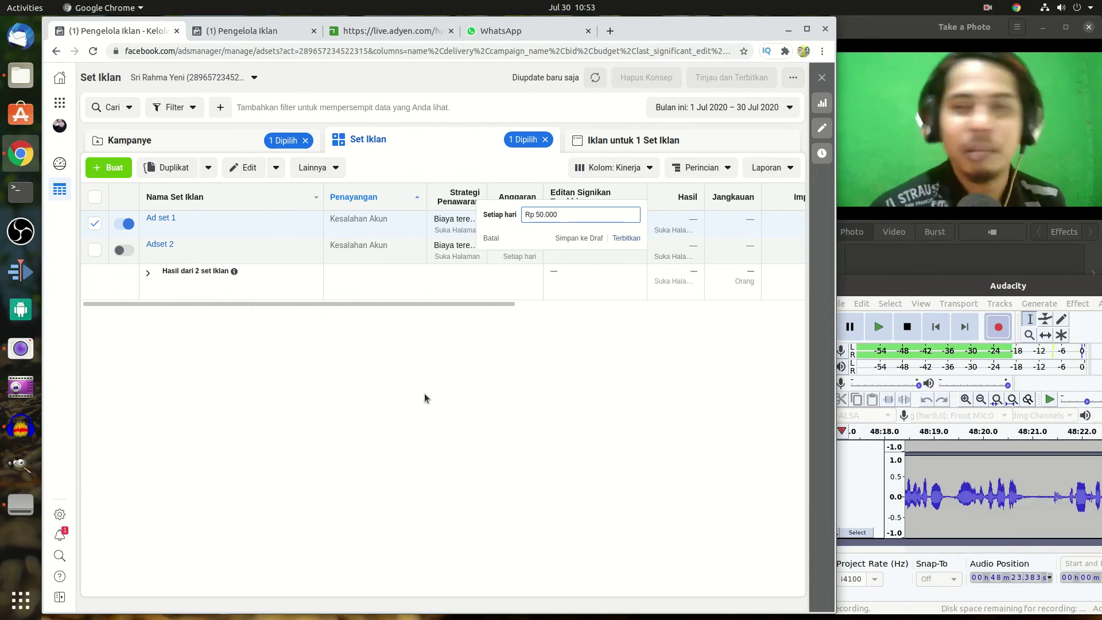
{"action": "left_click", "coordinate": [413, 403]}
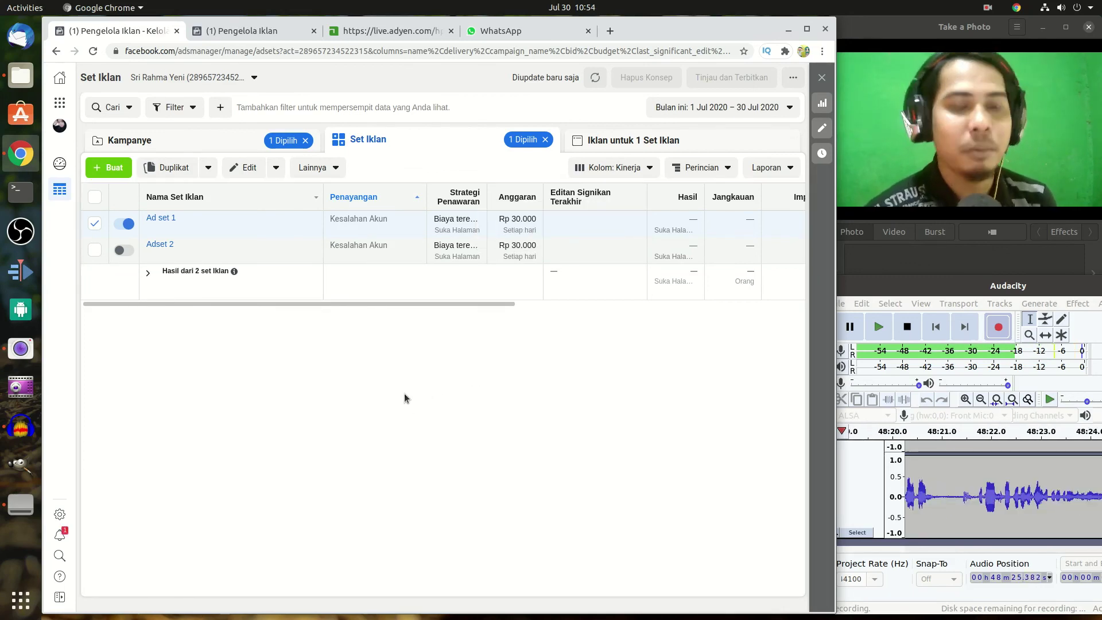
Set Ad set 1's daily budget to Rp 50.000 and publish the change.
{"action": "left_click", "coordinate": [498, 219]}
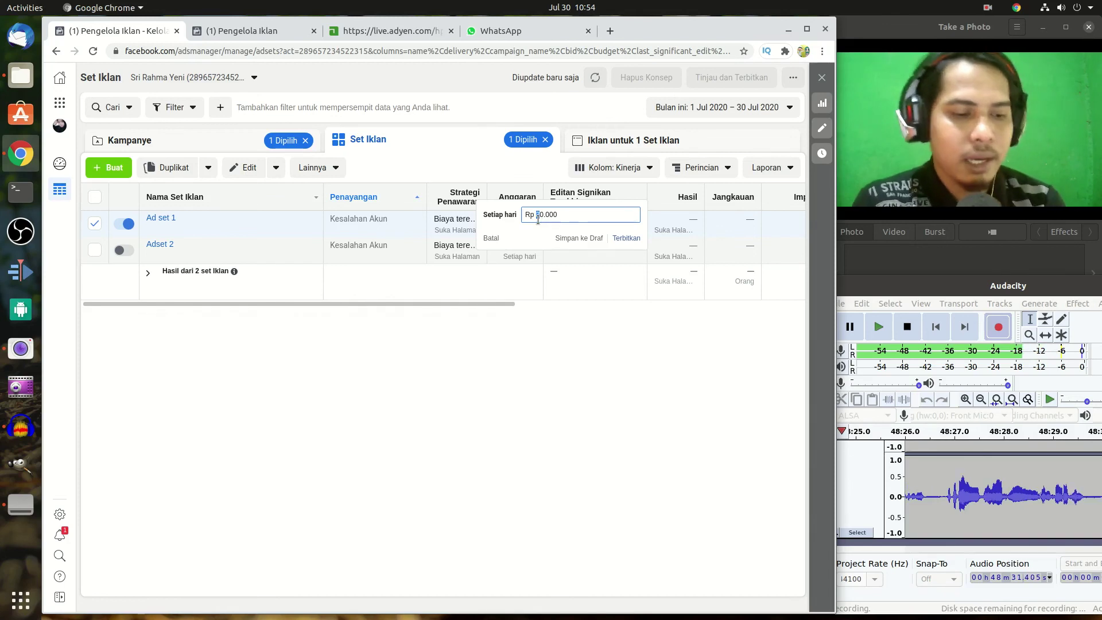
{"action": "left_click", "coordinate": [626, 238]}
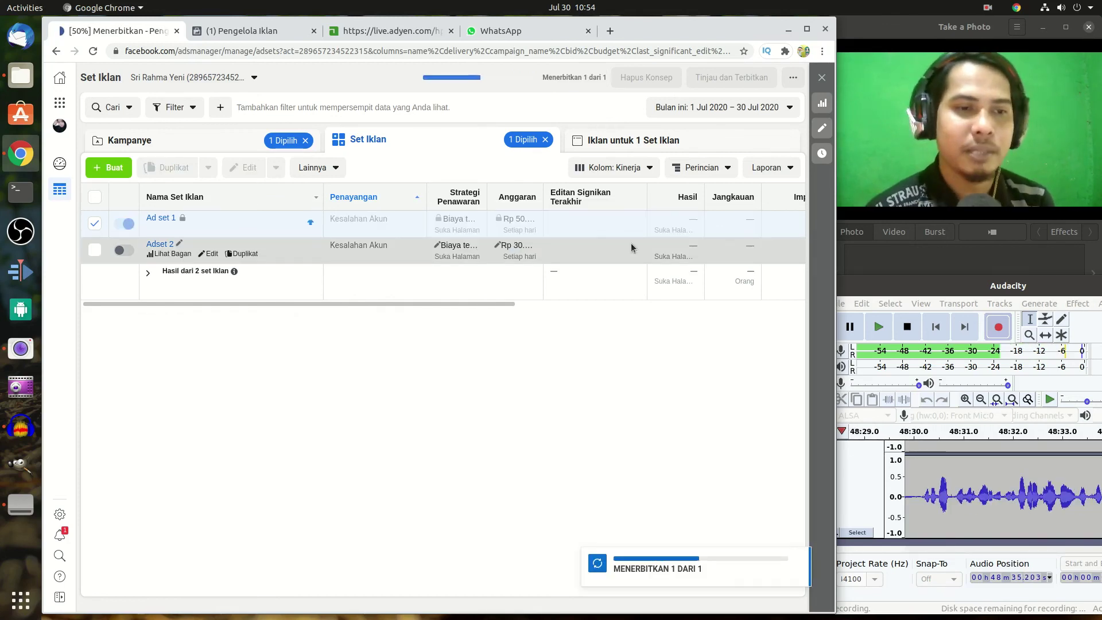